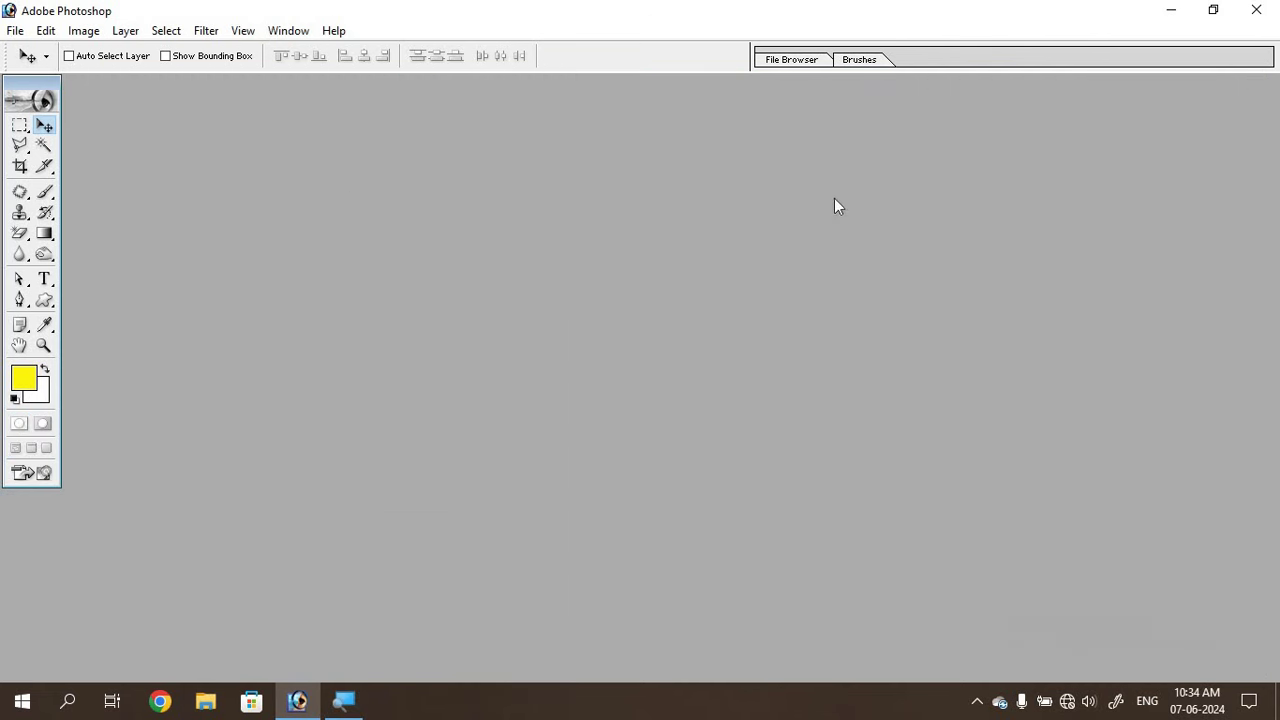
# Step: Open IMG_20211106_075647.jpg from the Desktop's SOCIAL MEDIA folder
pyautogui.doubleClick(519, 298)
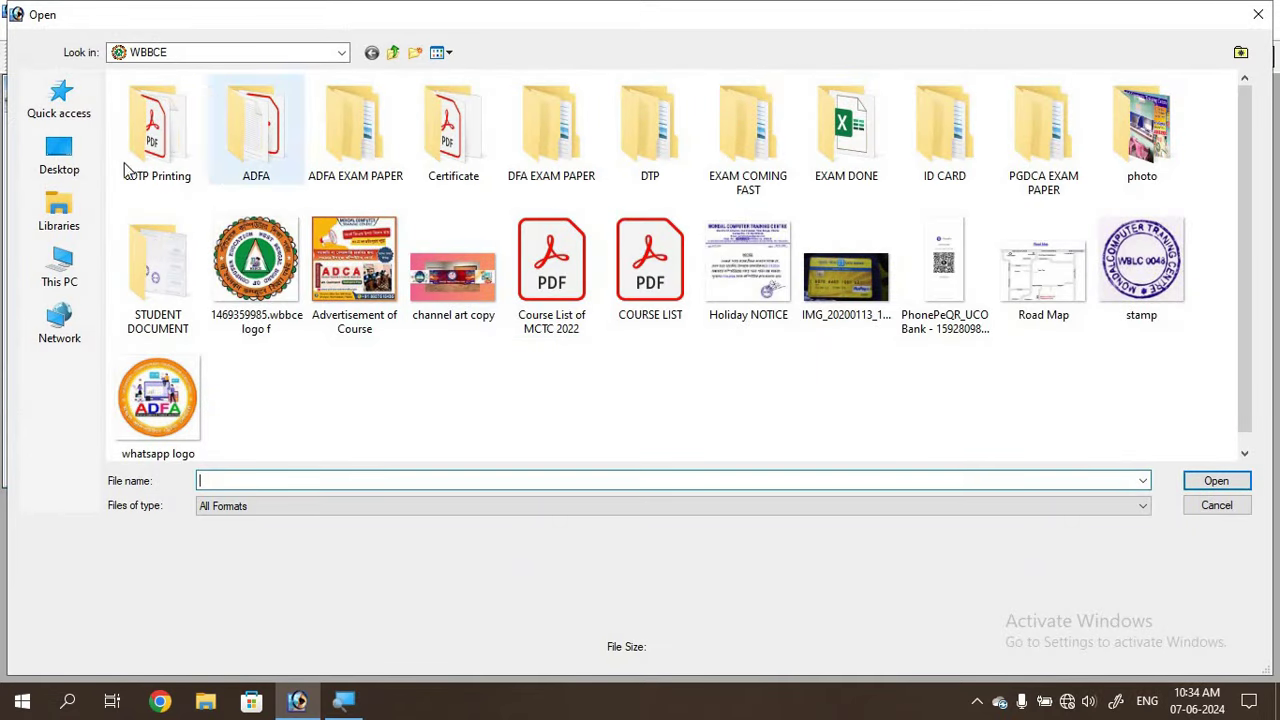
pyautogui.click(72, 156)
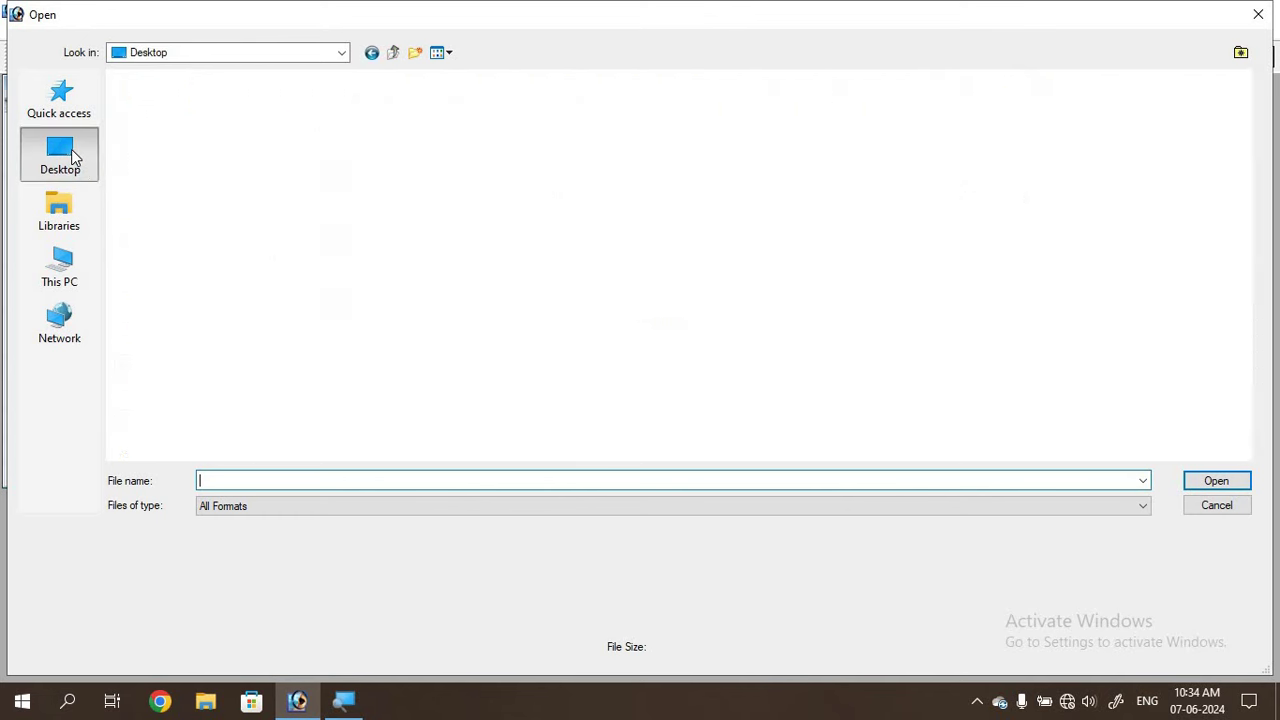
pyautogui.doubleClick(213, 148)
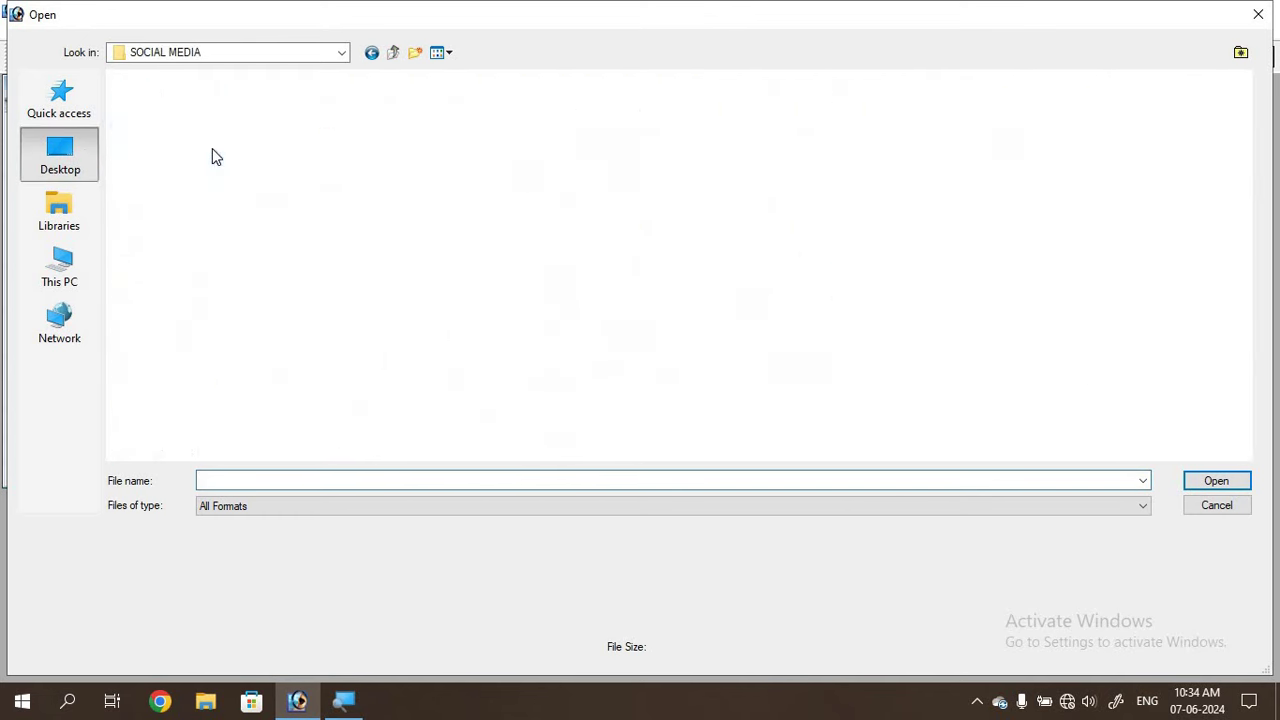
pyautogui.click(657, 138)
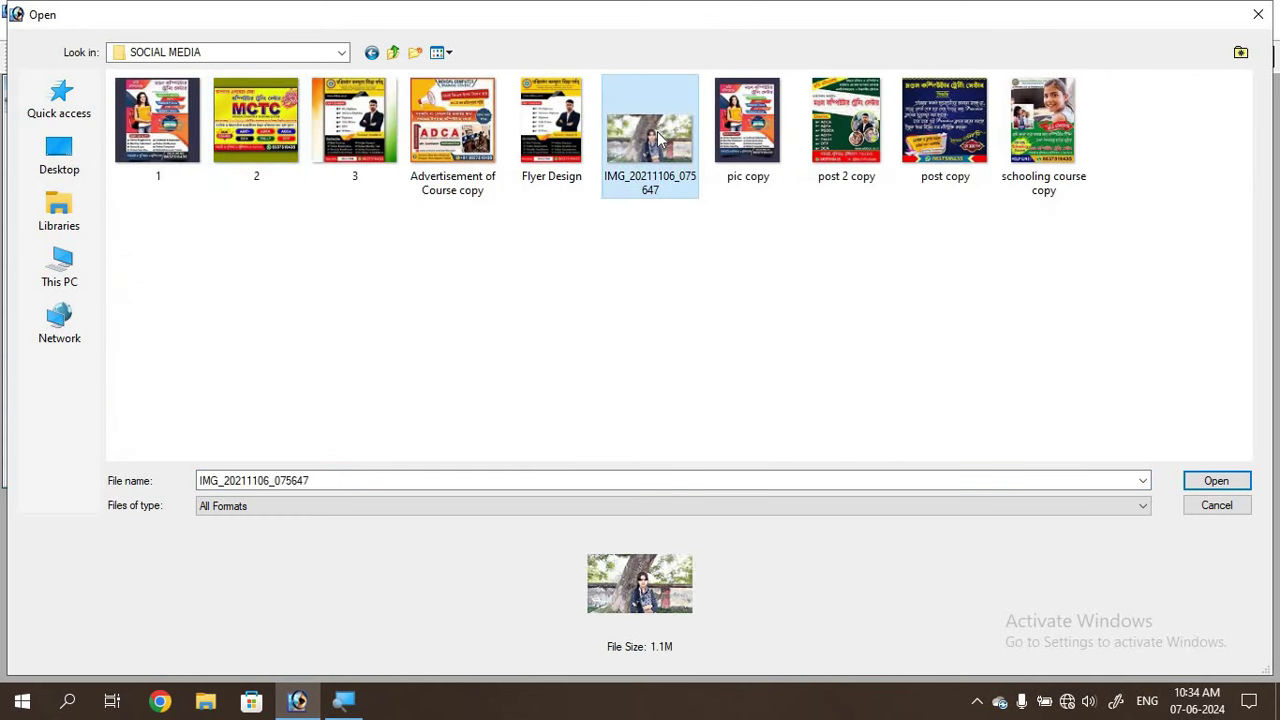
pyautogui.click(1216, 481)
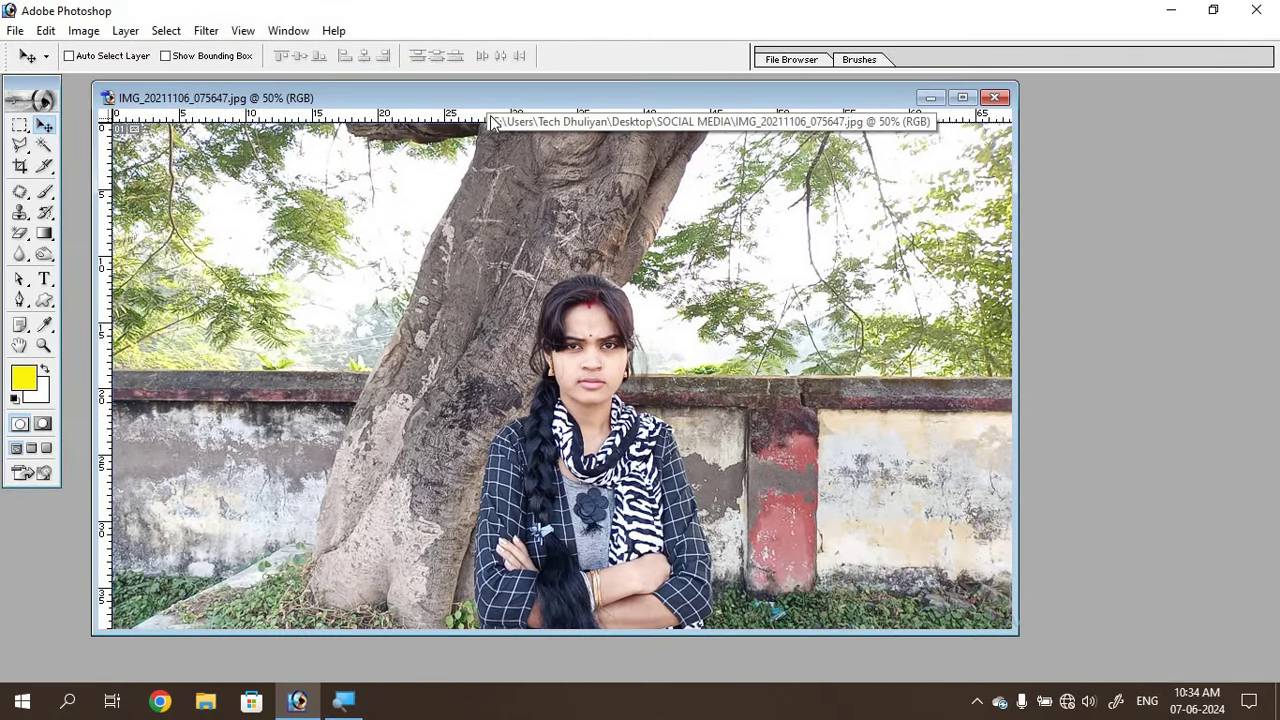
# Step: Reposition the photo's document window lower in the workspace
pyautogui.moveTo(486, 103)
pyautogui.mouseDown()
pyautogui.moveTo(484, 122)
pyautogui.moveTo(732, 127)
pyautogui.moveTo(285, 192)
pyautogui.mouseUp()
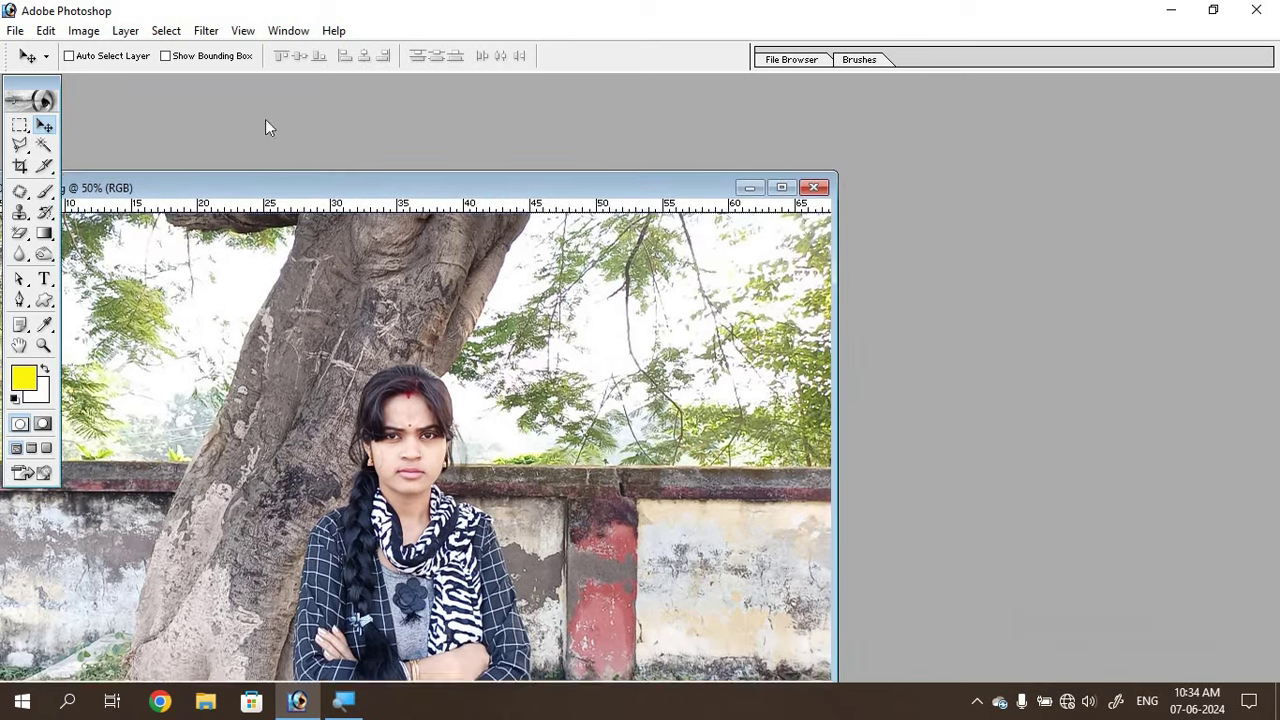
pyautogui.moveTo(265, 127); pyautogui.dragTo(243, 140)
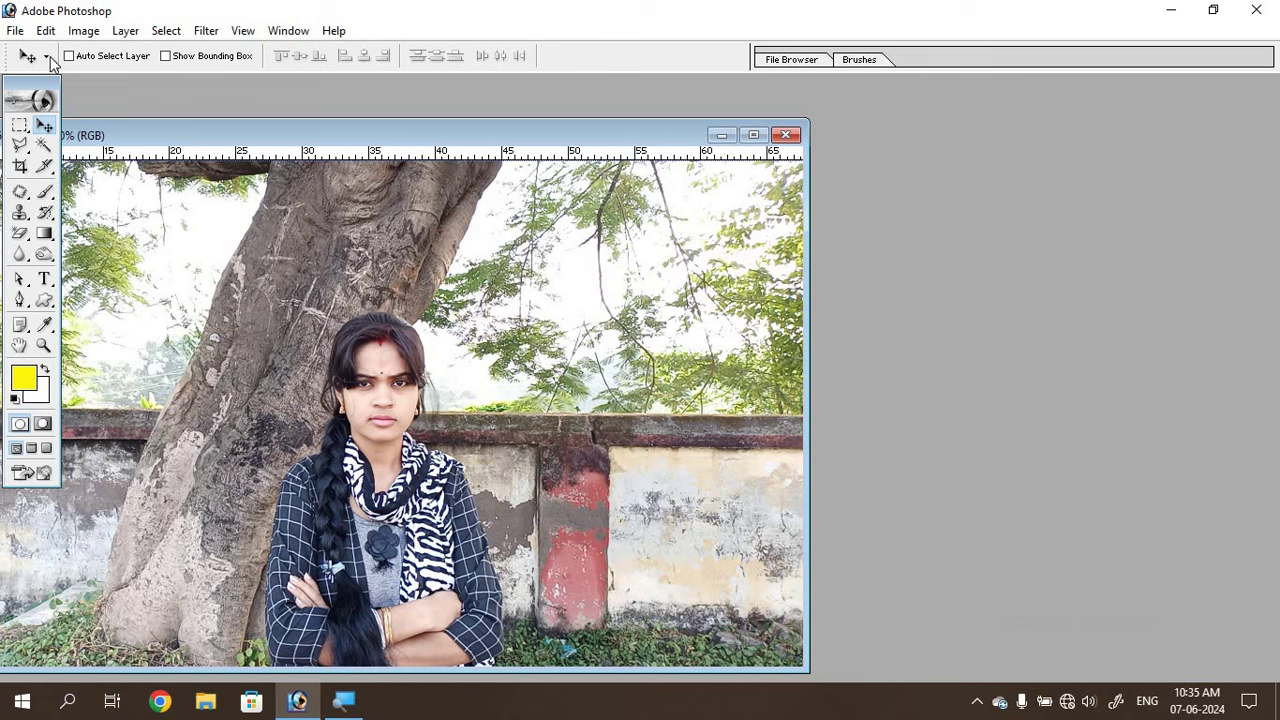
pyautogui.click(14, 31)
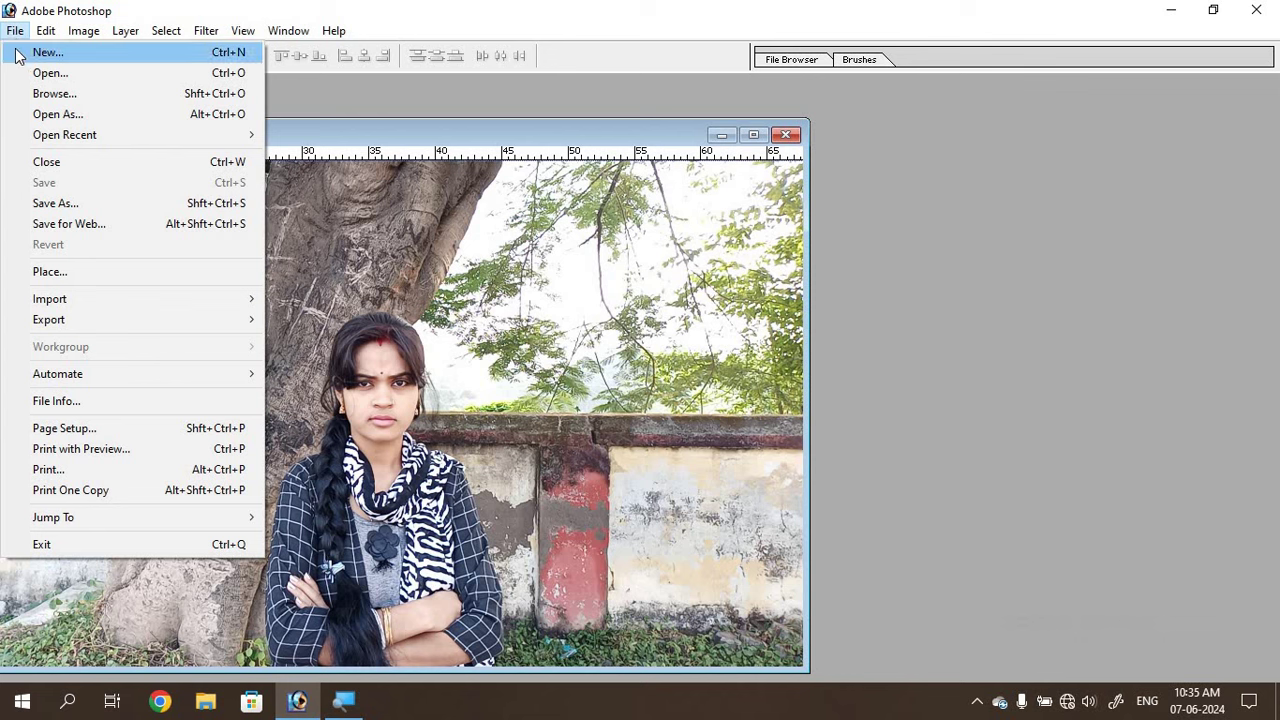
# Step: Start a new document and set its width to 30 inches
pyautogui.click(45, 52)
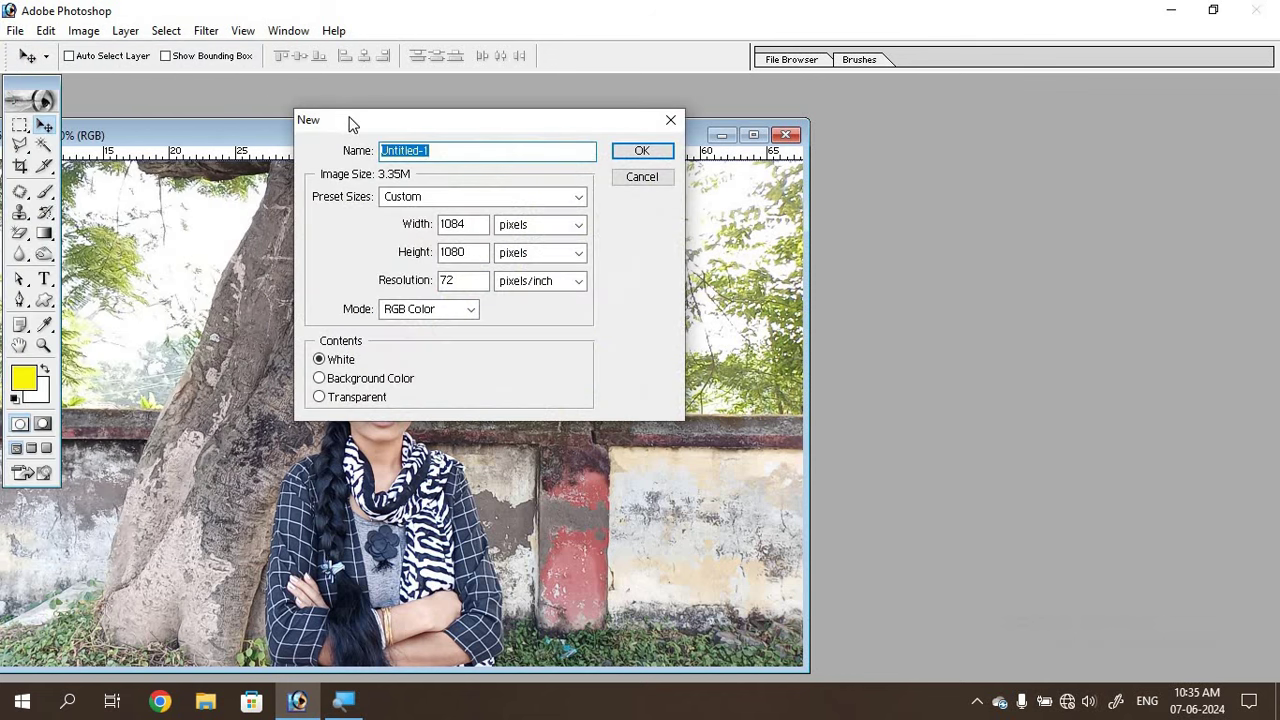
pyautogui.moveTo(350, 123); pyautogui.dragTo(537, 141)
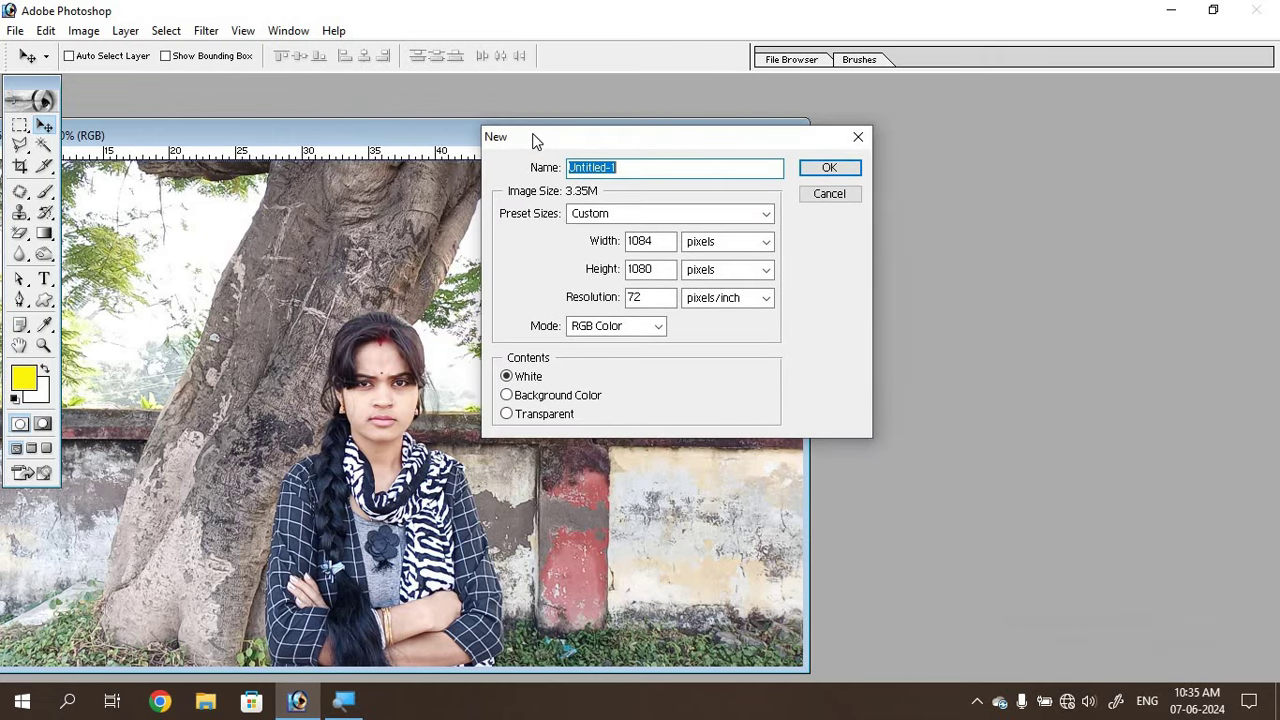
pyautogui.click(662, 244)
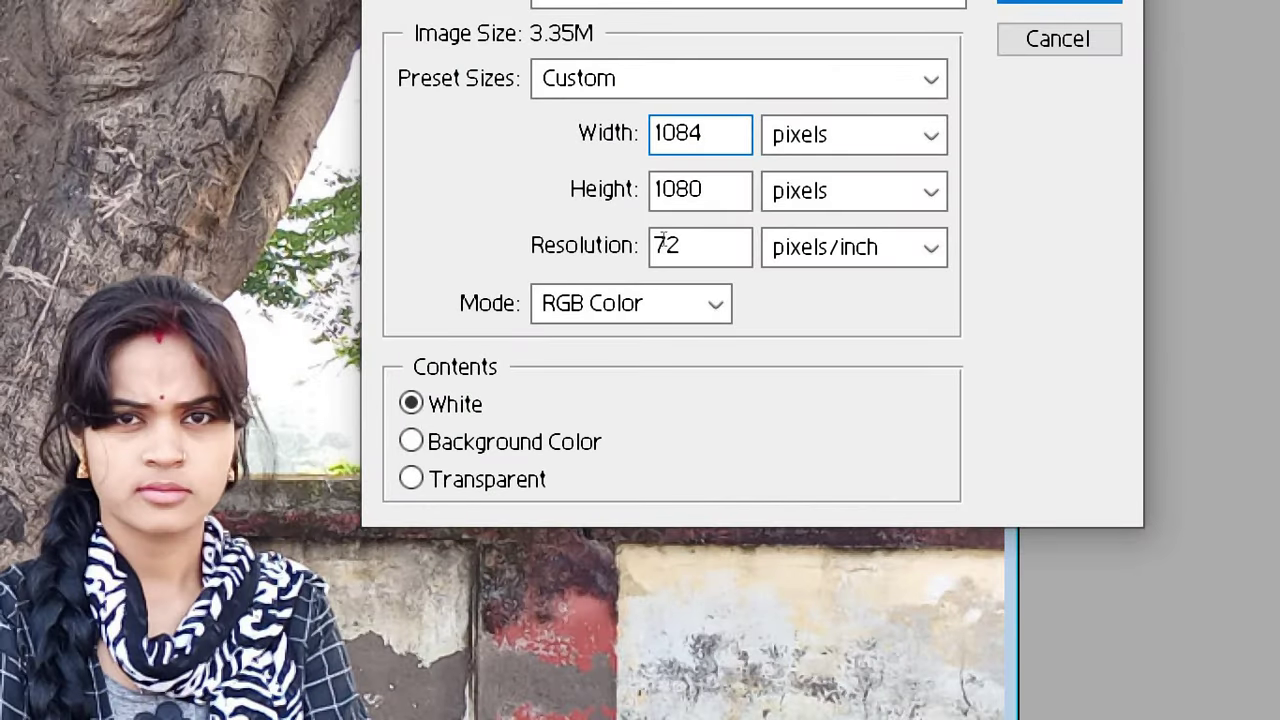
pyautogui.hotkey('shift', 'Left')
pyautogui.hotkey('shift', 'Left')
pyautogui.hotkey('shift', 'Left')
pyautogui.hotkey('shift', 'Left')
pyautogui.write('30')
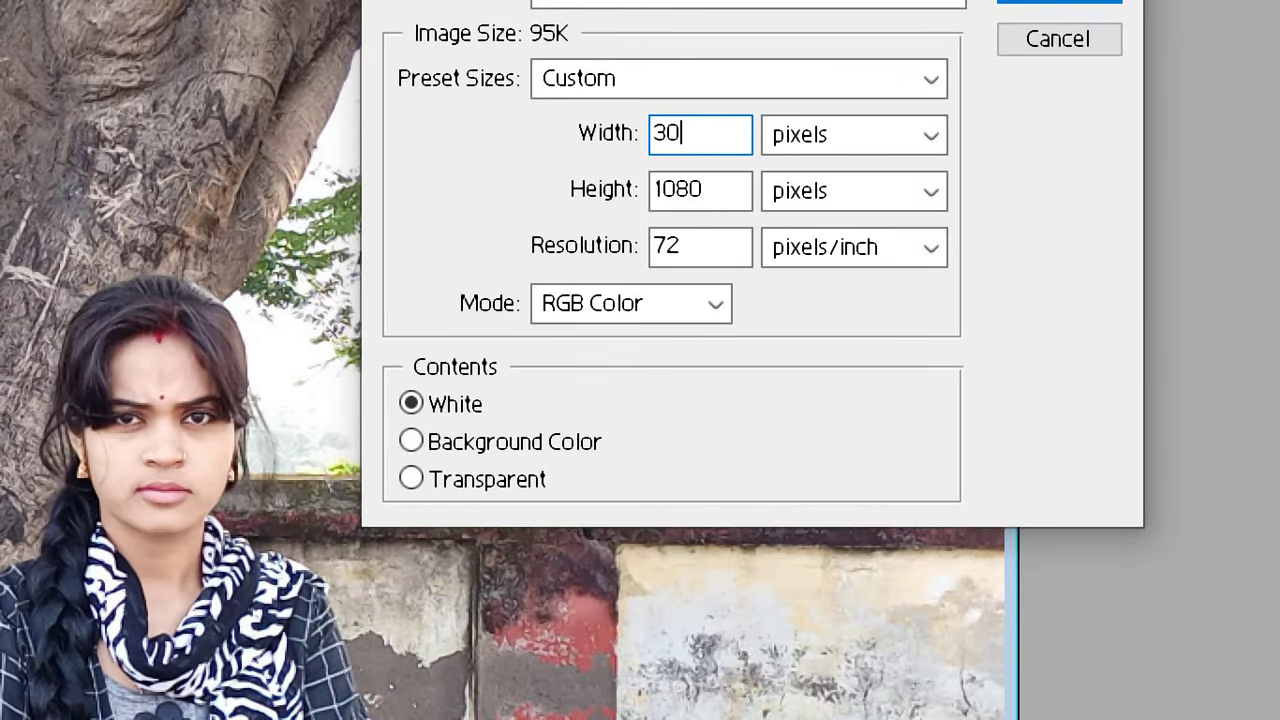
pyautogui.press('Tab')
pyautogui.hotkey('alt', 'Down')
pyautogui.press('Down')
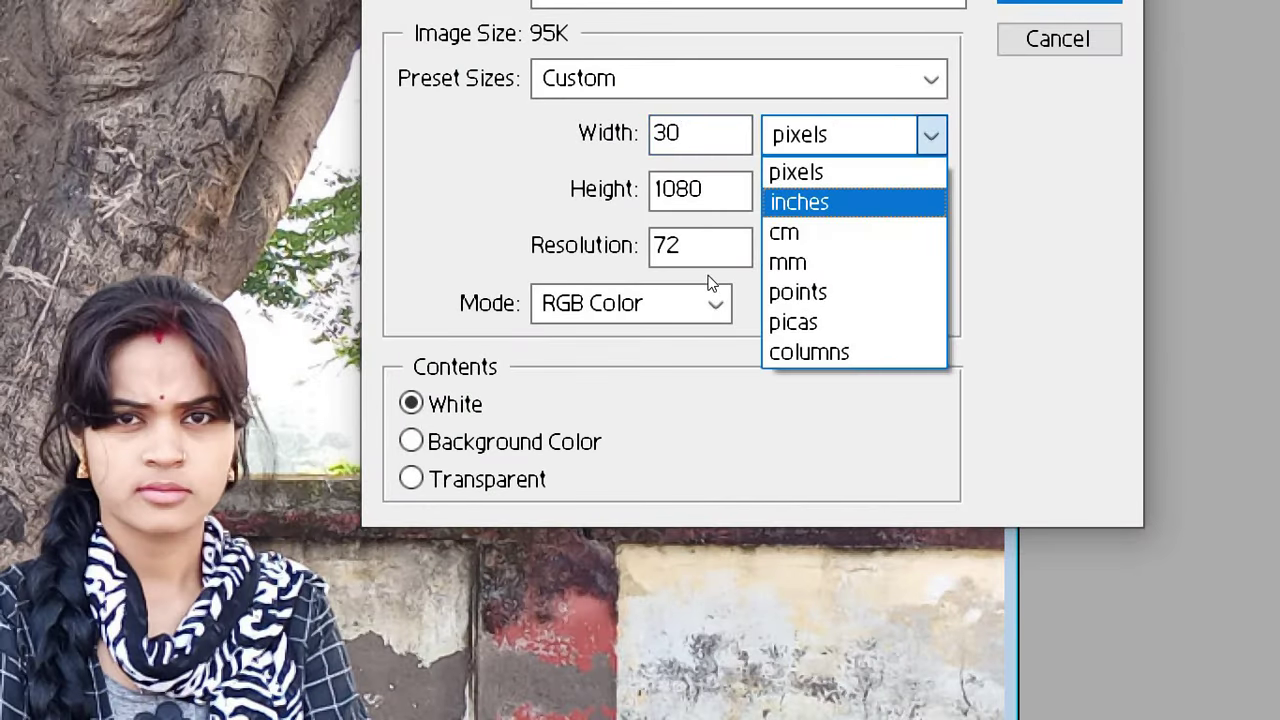
pyautogui.press('Return')
pyautogui.press('Tab')
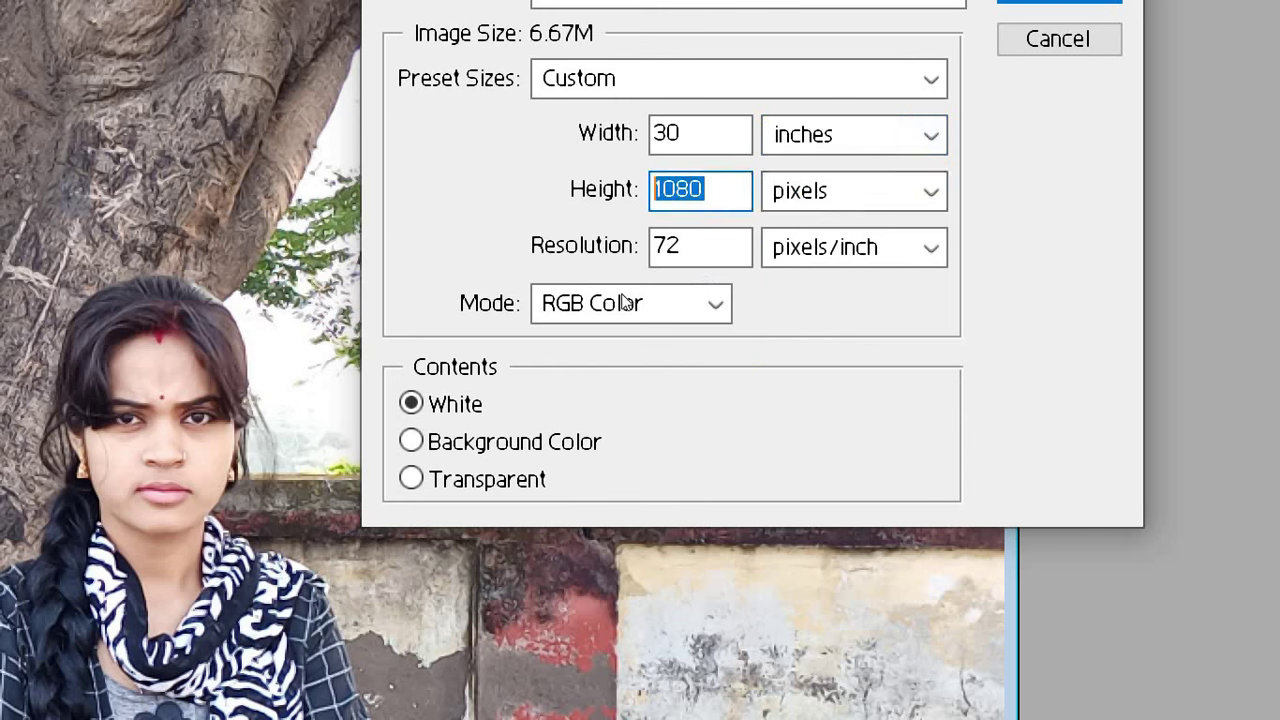
# Step: Set the height to 18 inches and create the 72 ppi white RGB document
pyautogui.write('18')
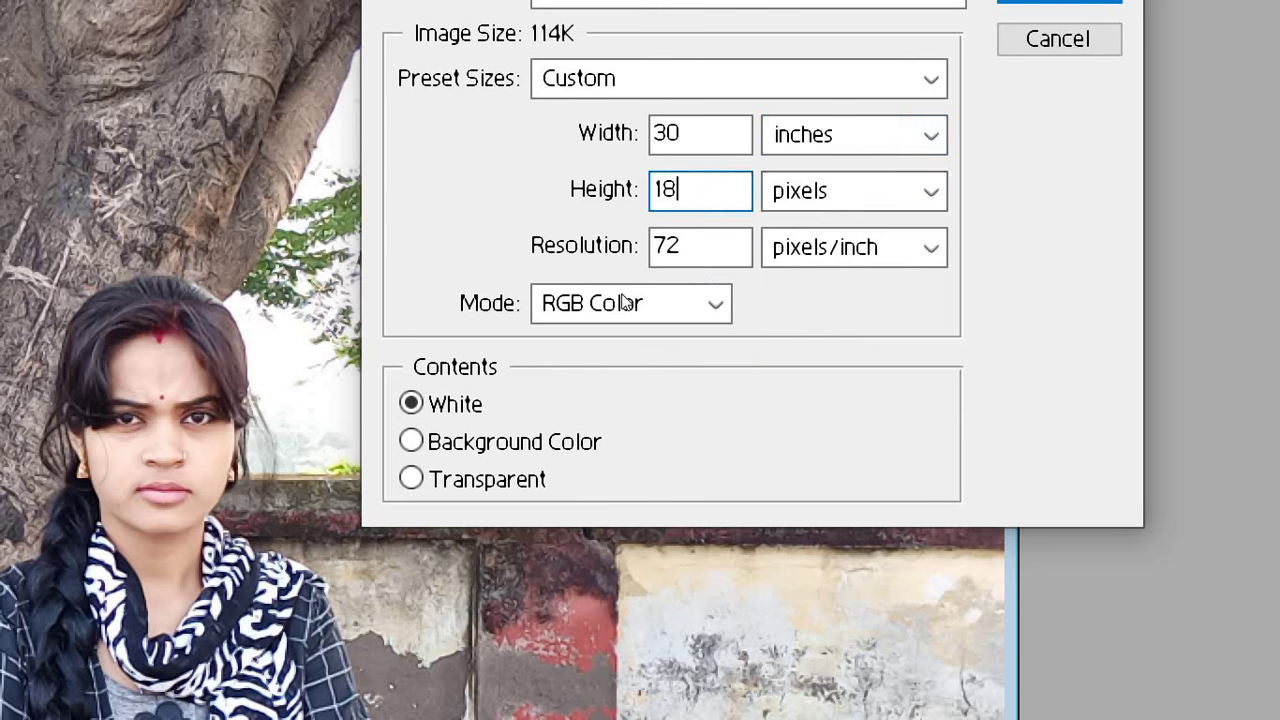
pyautogui.press('Tab')
pyautogui.hotkey('alt', 'Down')
pyautogui.press('Down')
pyautogui.press('Return')
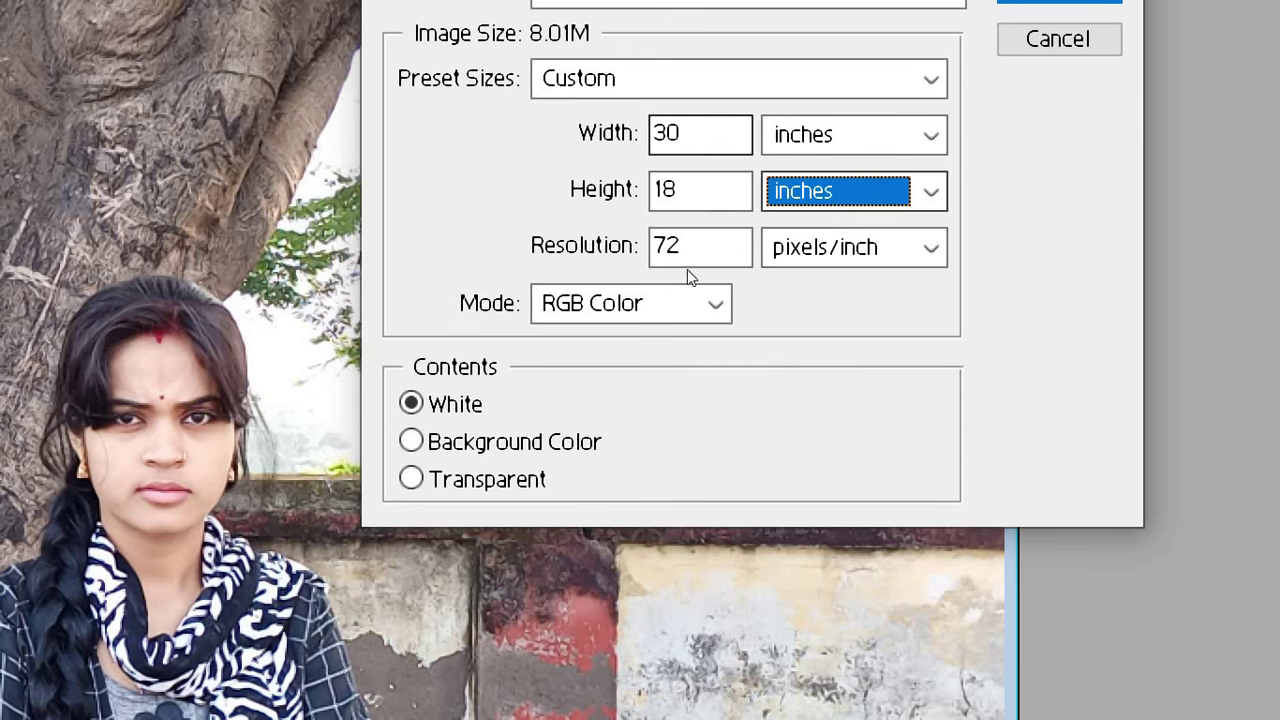
pyautogui.press('Return')
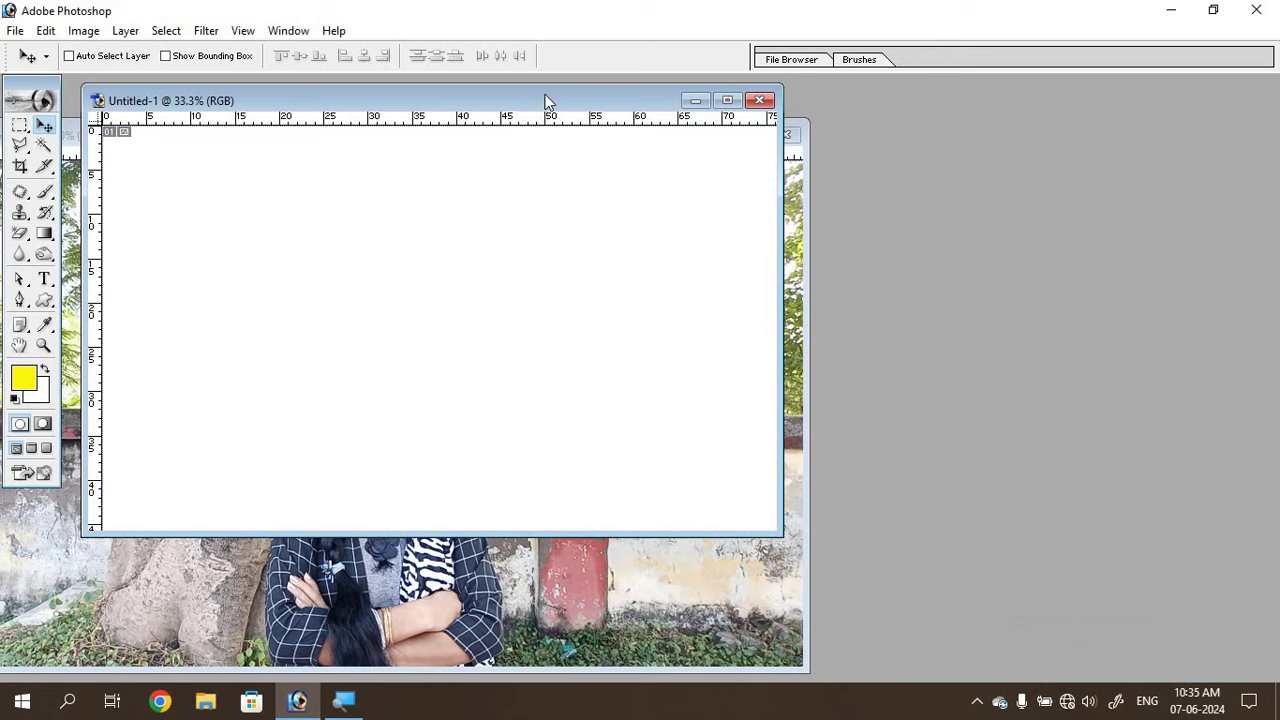
# Step: Fit Untitled-1 to the workspace and bring the photo window back in front
pyautogui.moveTo(543, 100); pyautogui.dragTo(622, 124)
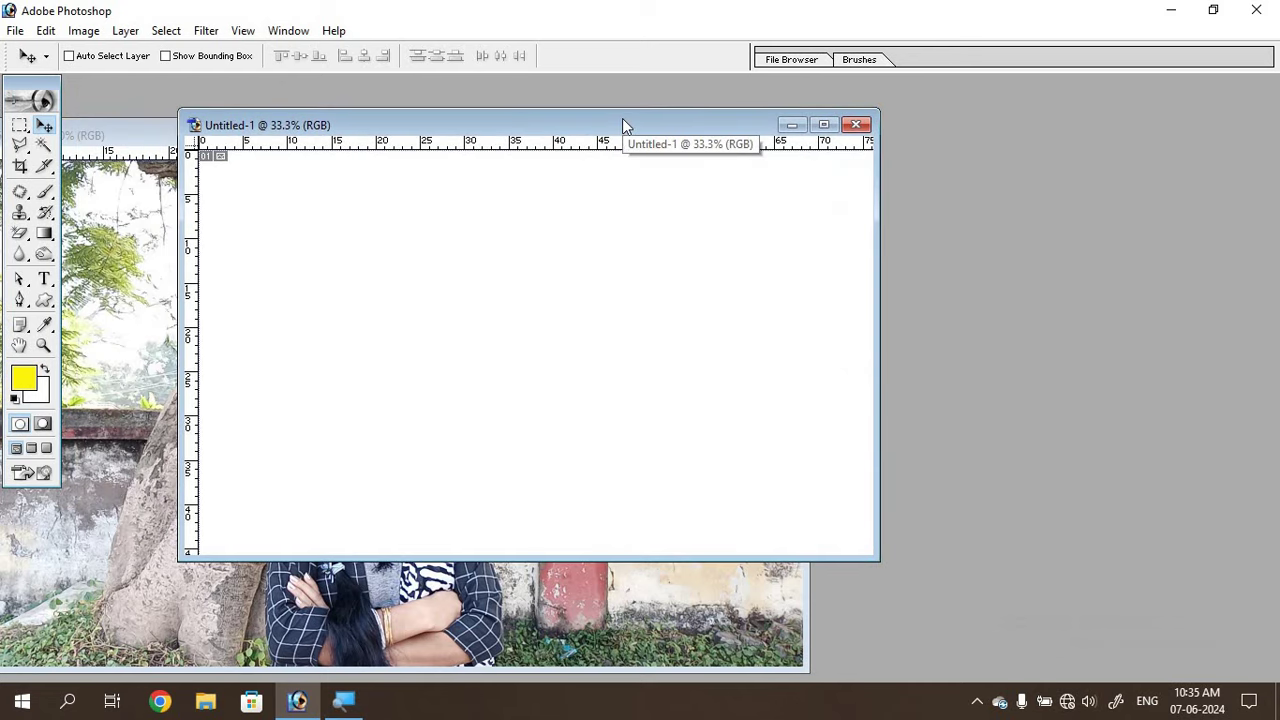
pyautogui.hotkey('ctrl', '0')
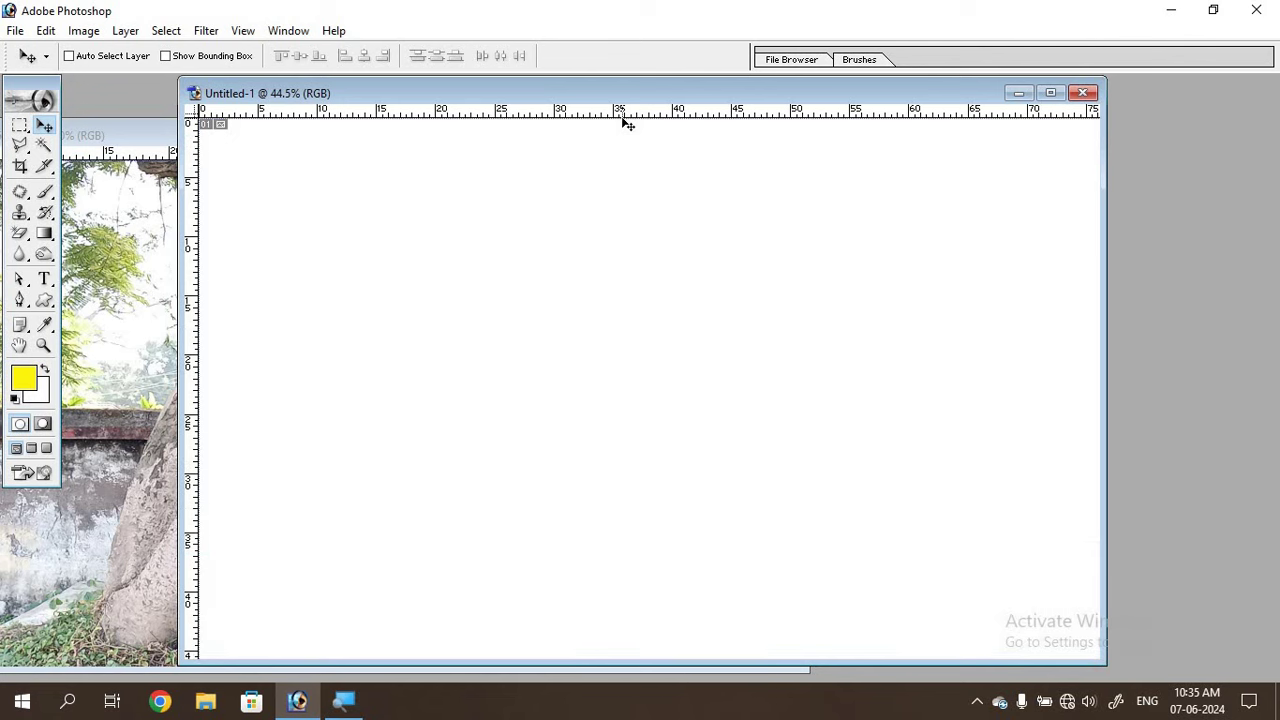
pyautogui.moveTo(629, 90); pyautogui.dragTo(676, 96)
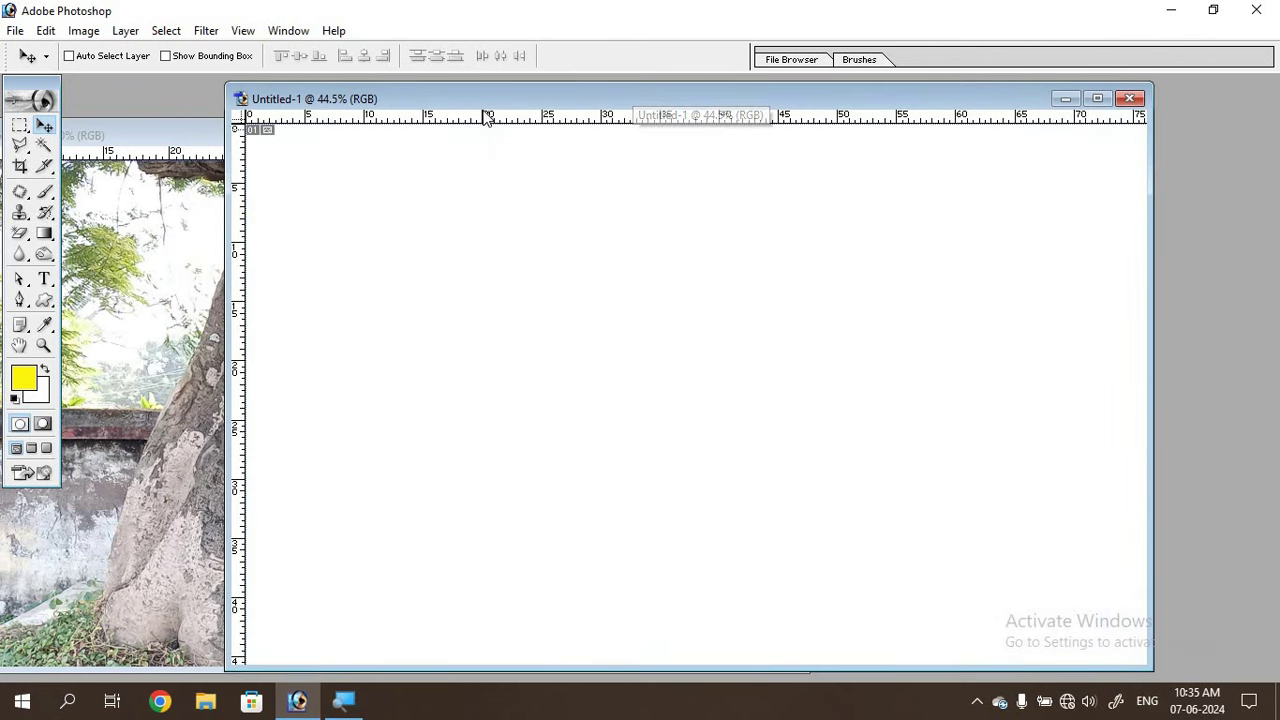
pyautogui.moveTo(480, 97); pyautogui.dragTo(449, 97)
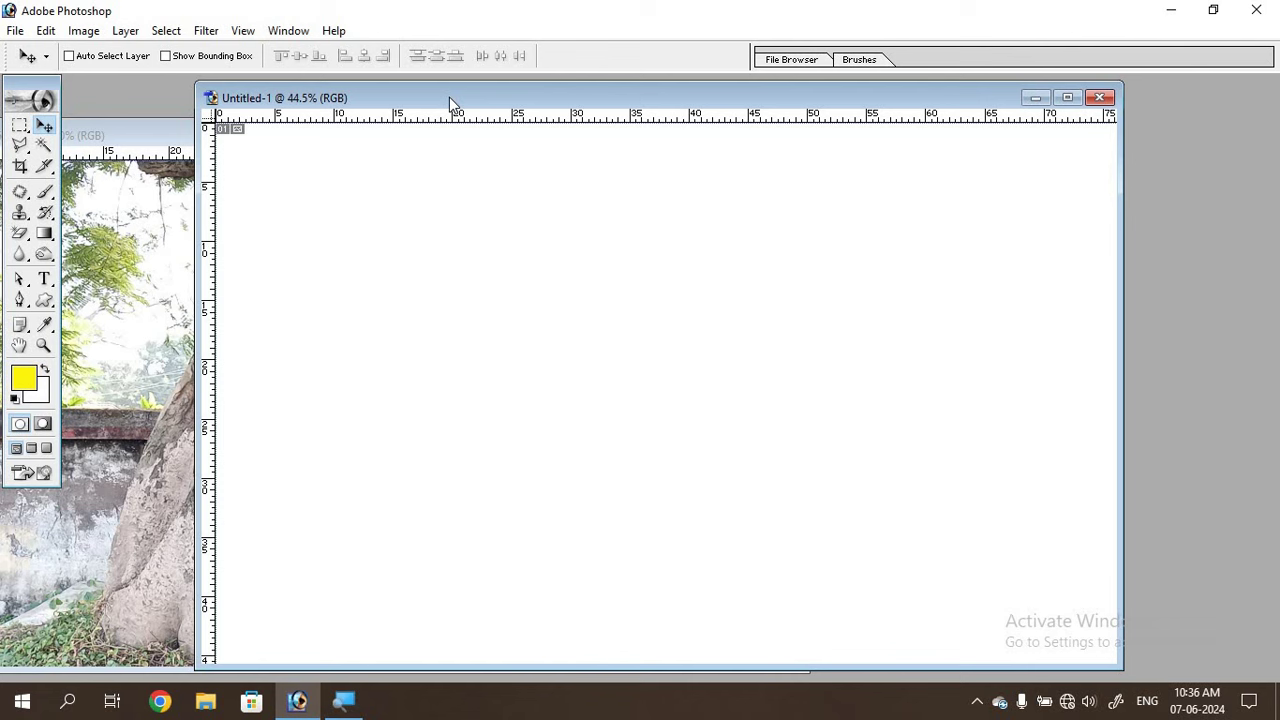
pyautogui.click(140, 145)
pyautogui.moveTo(250, 130); pyautogui.dragTo(359, 117)
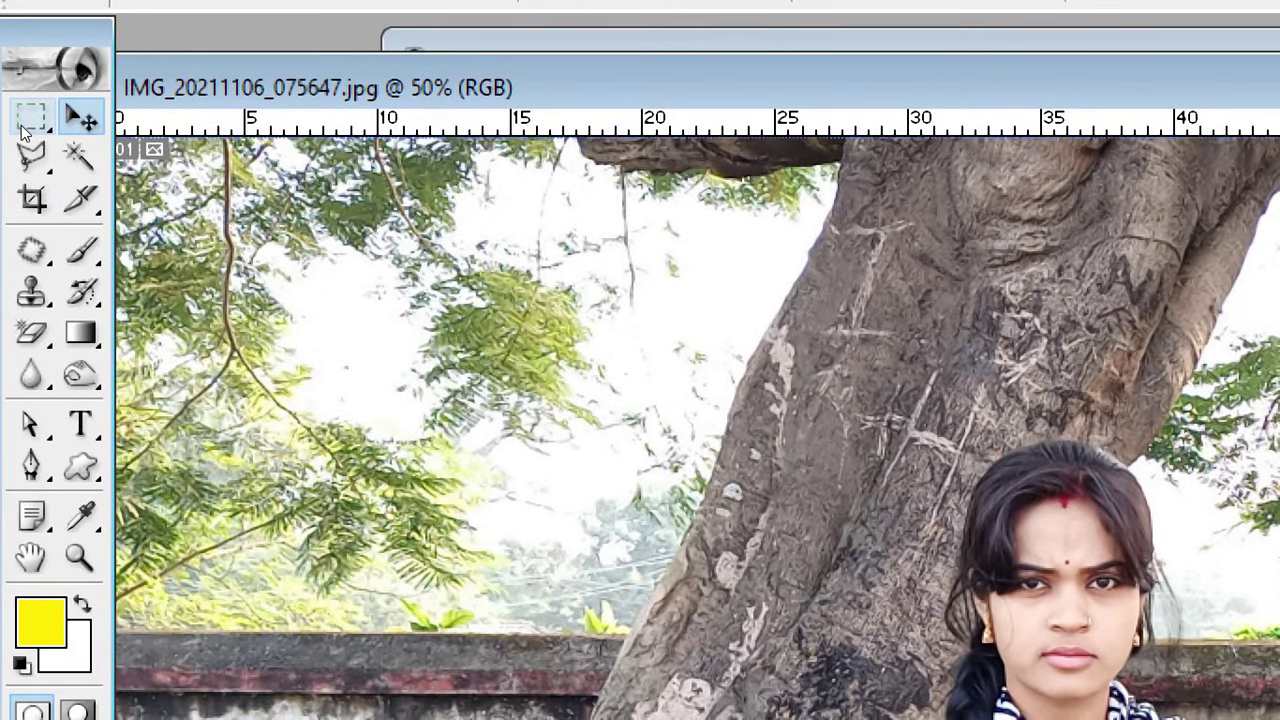
# Step: Draw a rectangular marquee around the woman's head and upper body
pyautogui.click(22, 126)
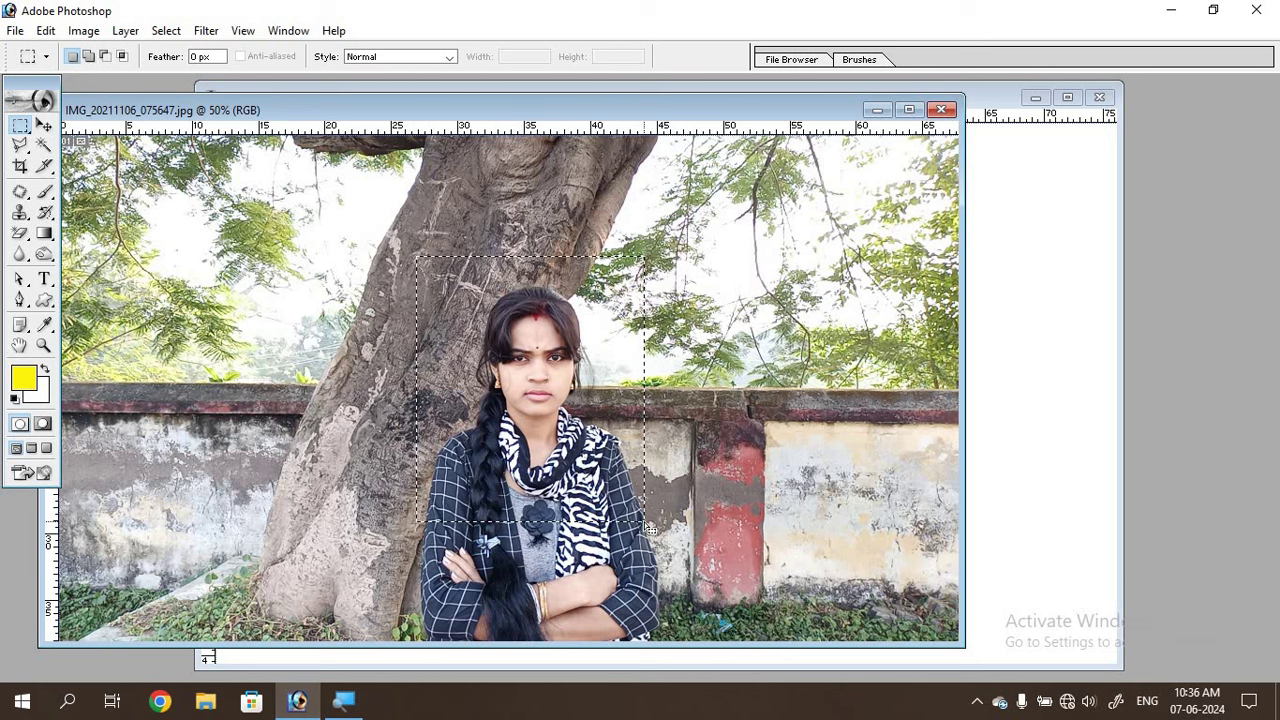
pyautogui.moveTo(416, 256); pyautogui.dragTo(644, 522)
pyautogui.rightClick(533, 397)
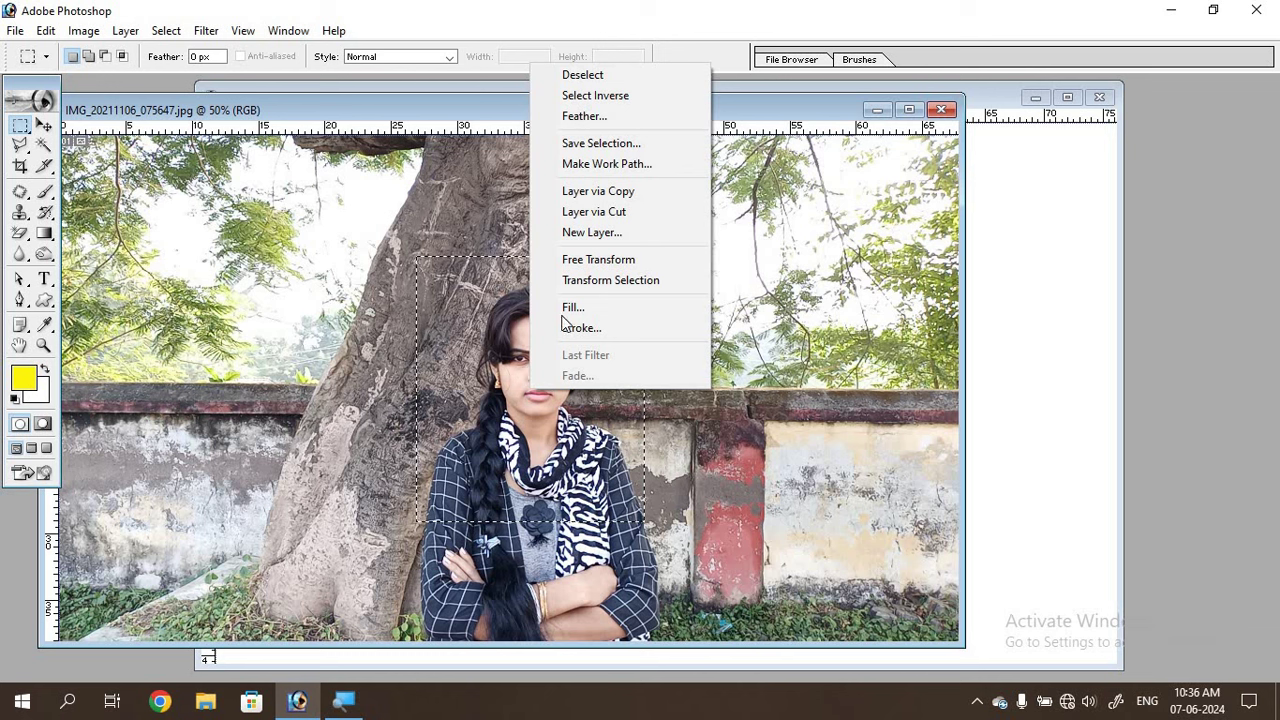
# Step: Apply a 110-pixel Feather Radius to the rectangular selection of the woman
pyautogui.click(583, 116)
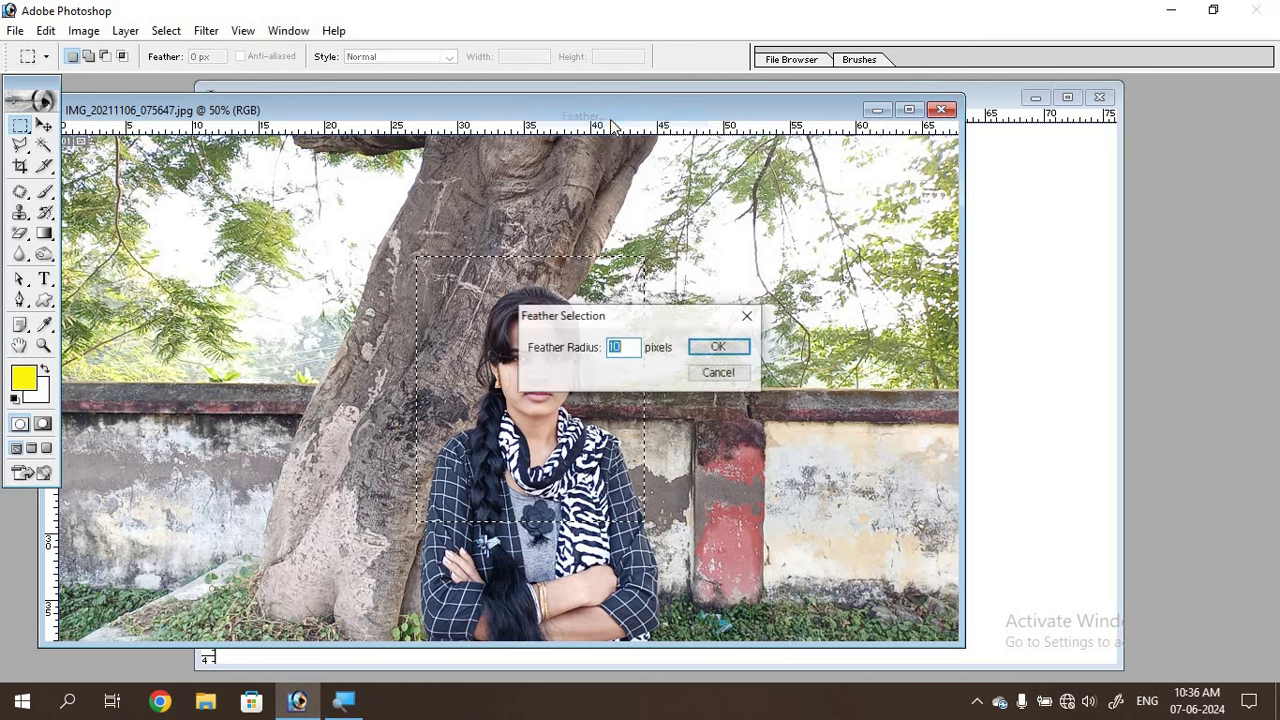
pyautogui.moveTo(606, 315)
pyautogui.mouseDown()
pyautogui.moveTo(639, 308)
pyautogui.moveTo(665, 258)
pyautogui.mouseUp()
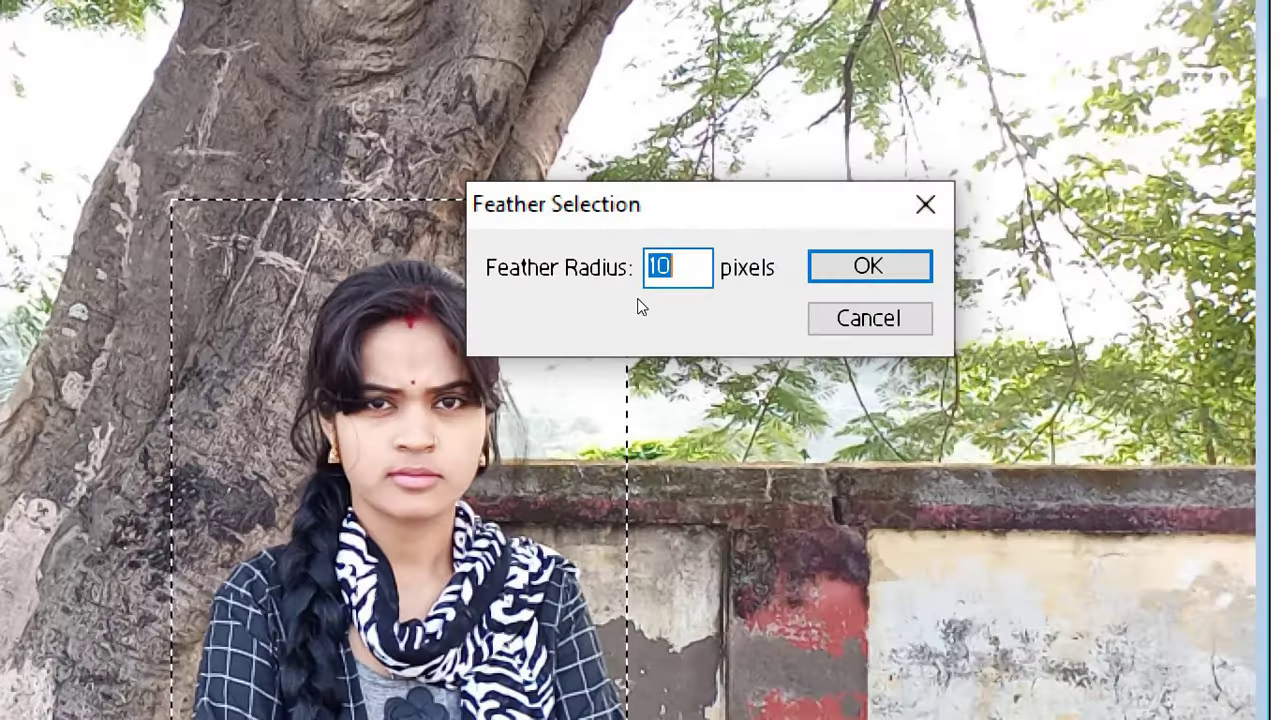
pyautogui.click(677, 292)
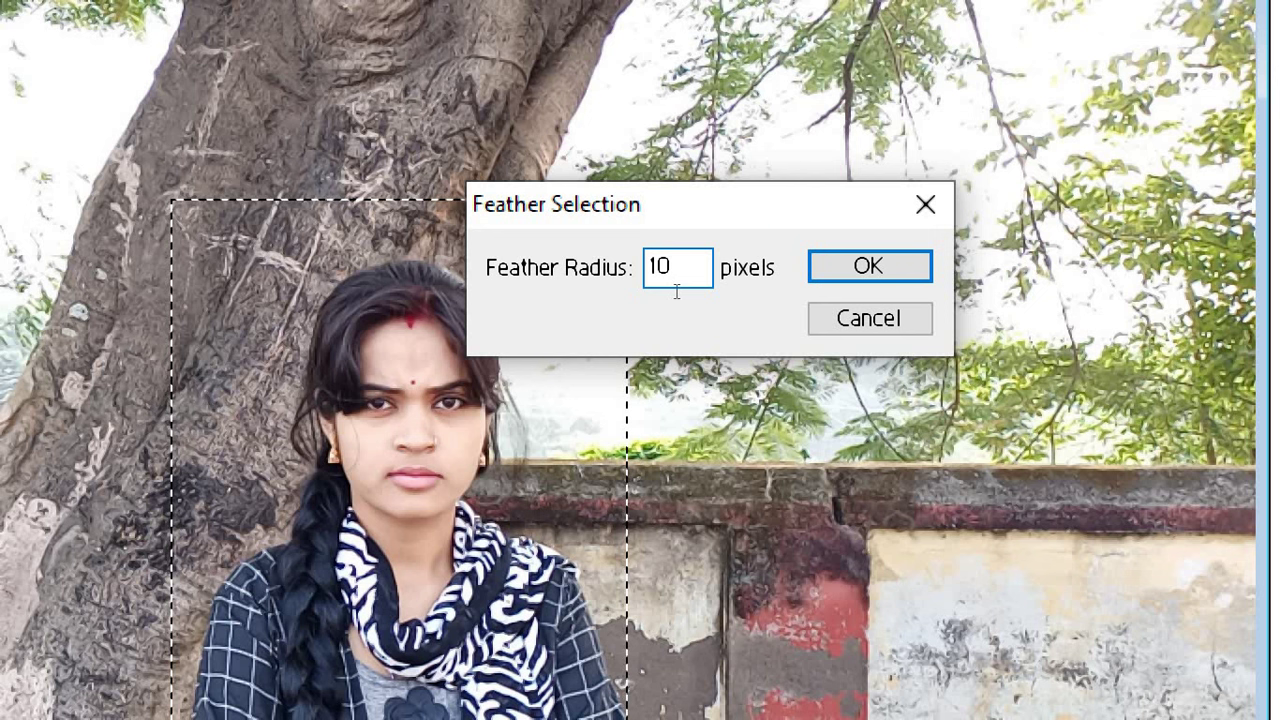
pyautogui.doubleClick(655, 290)
pyautogui.write('10')
pyautogui.write('0')
pyautogui.press('BackSpace')
pyautogui.press('BackSpace')
pyautogui.press('BackSpace')
pyautogui.write('1')
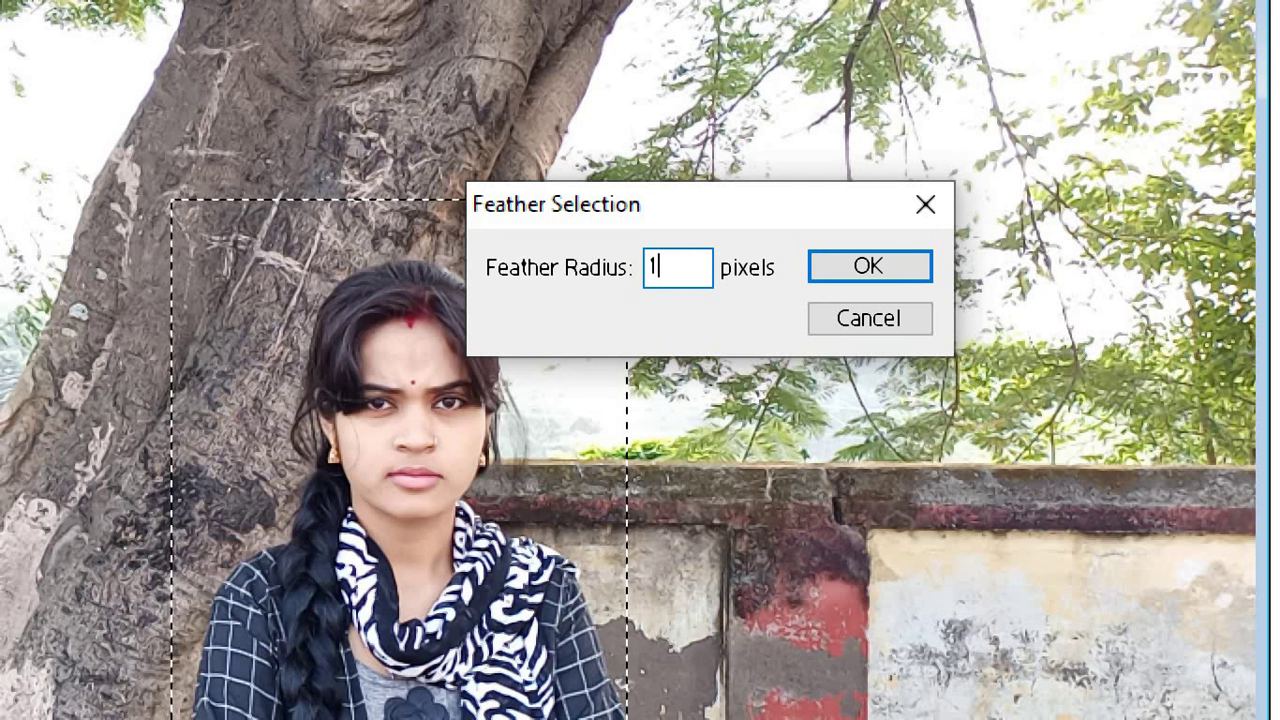
pyautogui.write('10')
pyautogui.press('Return')
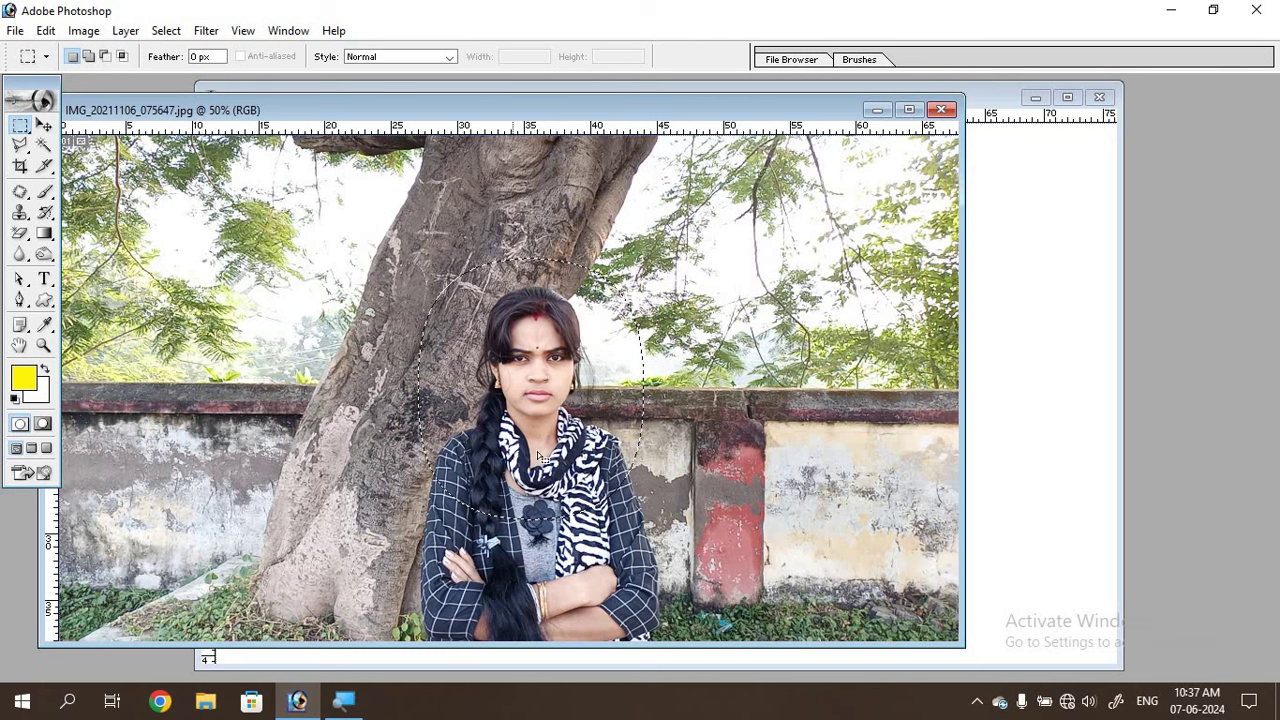
# Step: Copy the feathered portrait and paste it into Untitled-1 as Layer 1
pyautogui.click(46, 31)
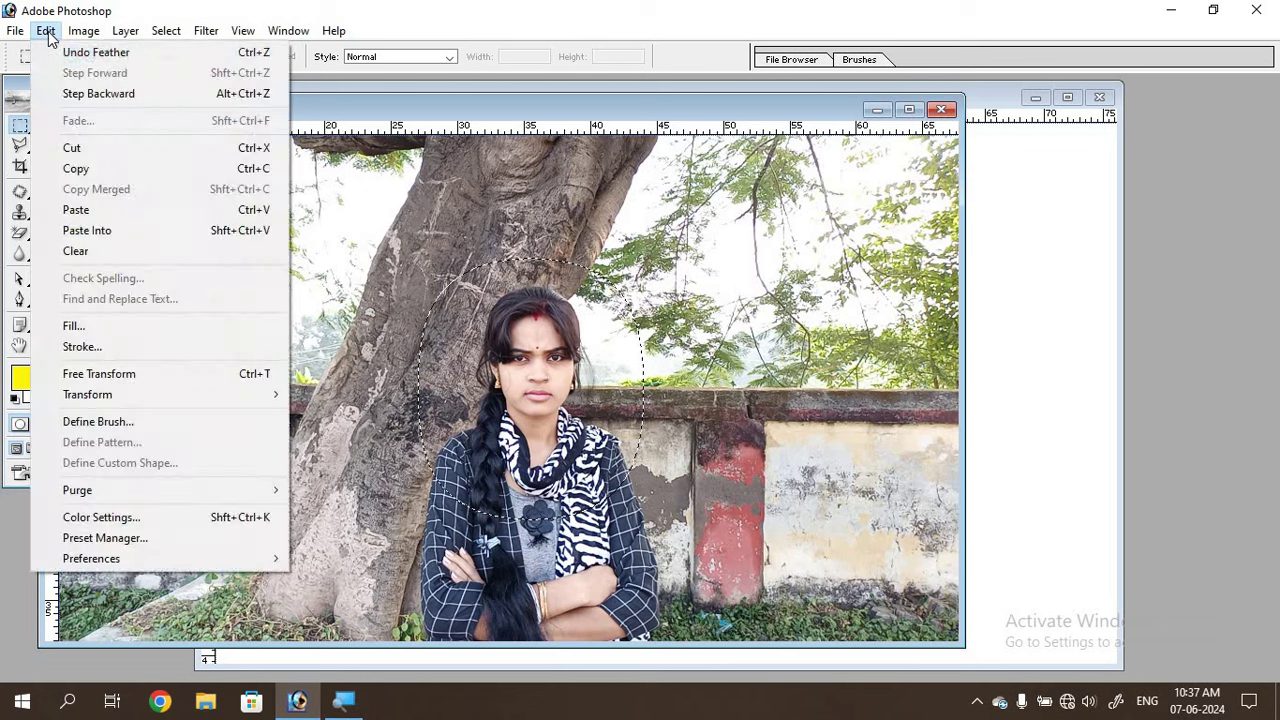
pyautogui.click(87, 169)
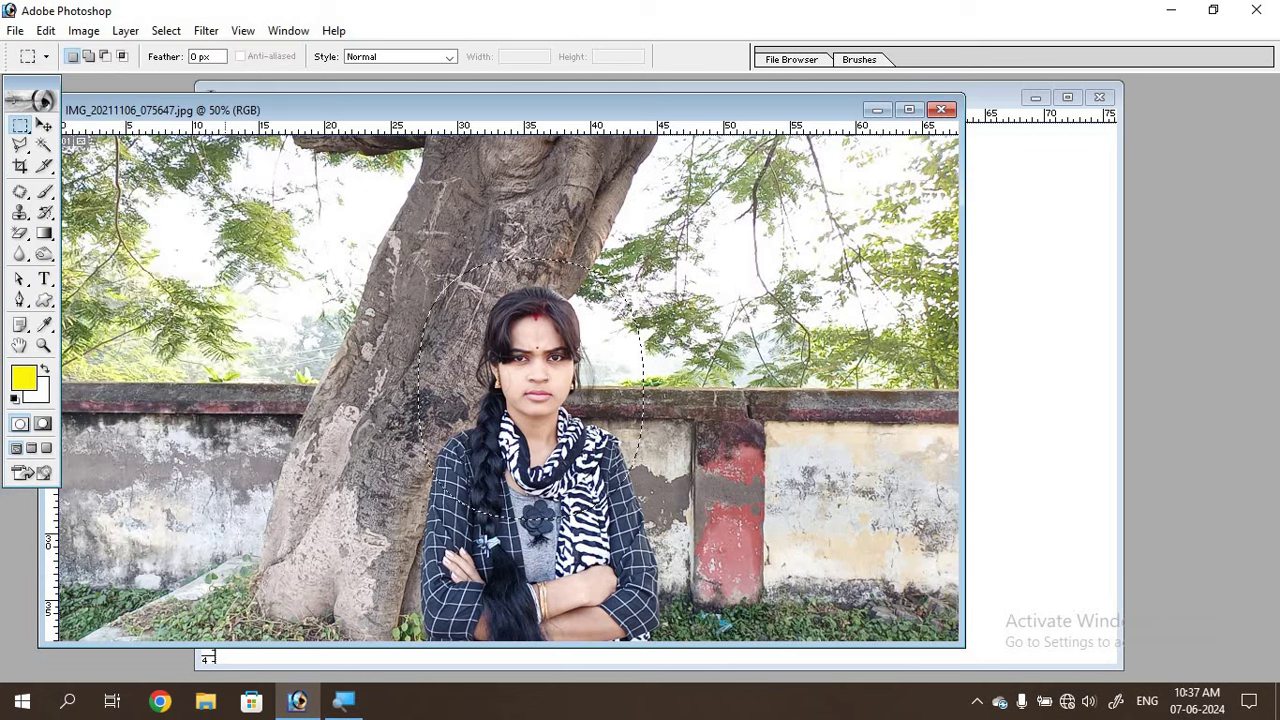
pyautogui.click(990, 112)
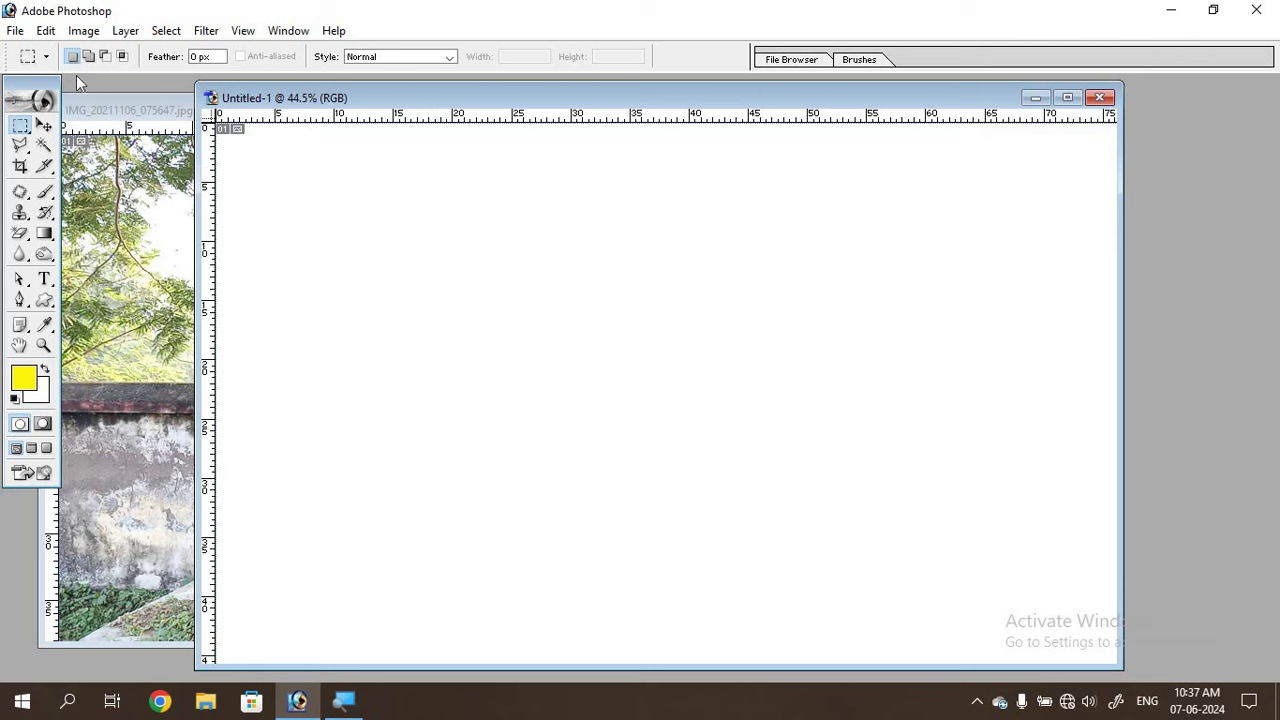
pyautogui.click(45, 31)
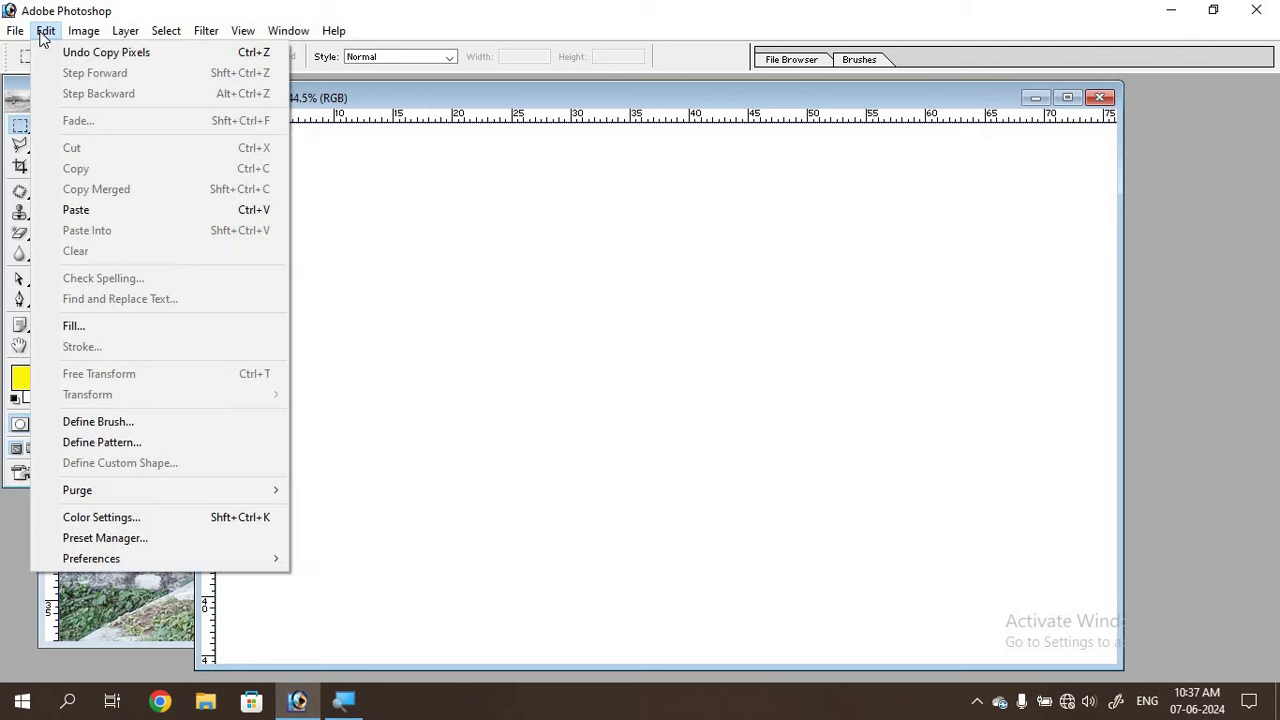
pyautogui.click(76, 214)
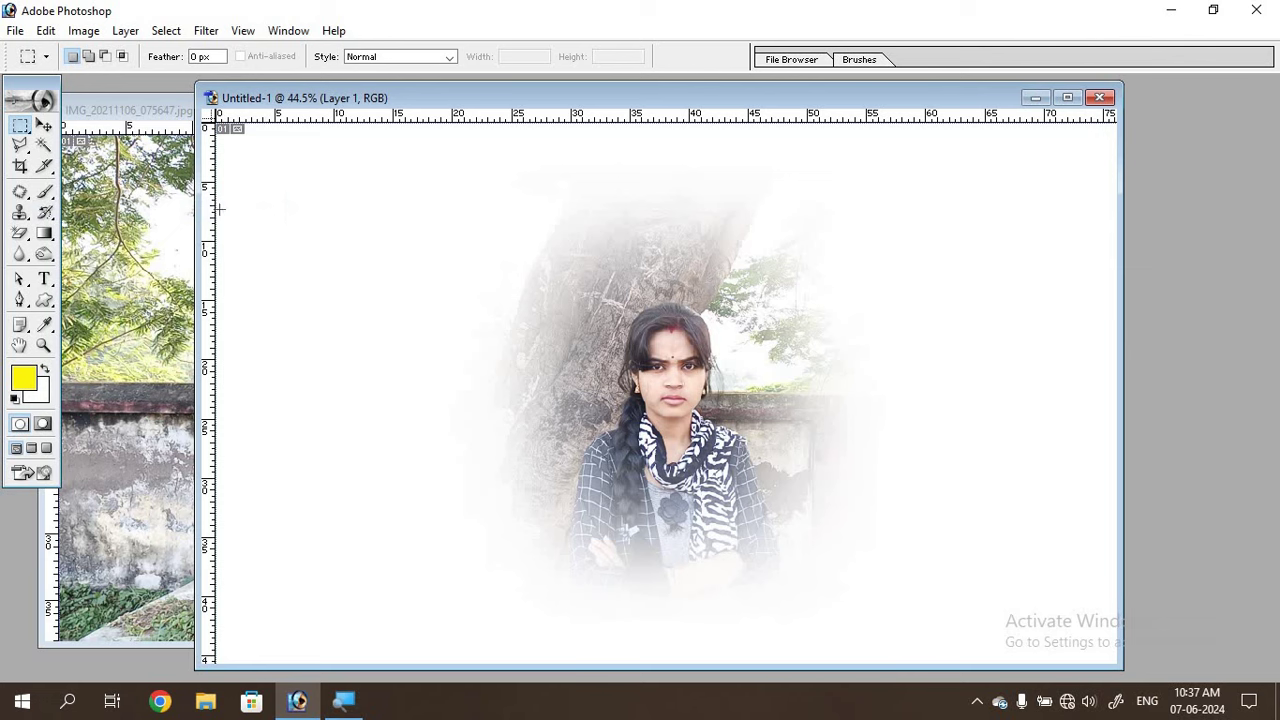
# Step: Move the pasted portrait to the canvas's left side and minimize the original photo
pyautogui.click(44, 125)
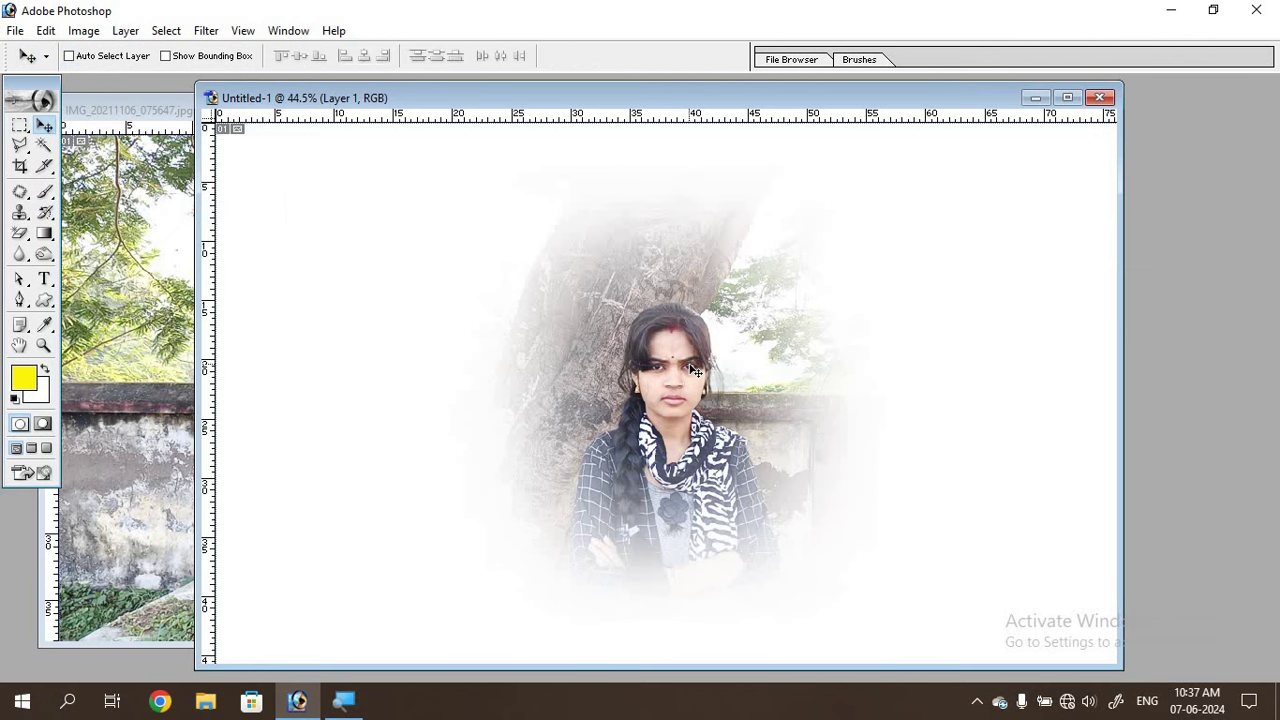
pyautogui.moveTo(581, 352); pyautogui.dragTo(405, 322)
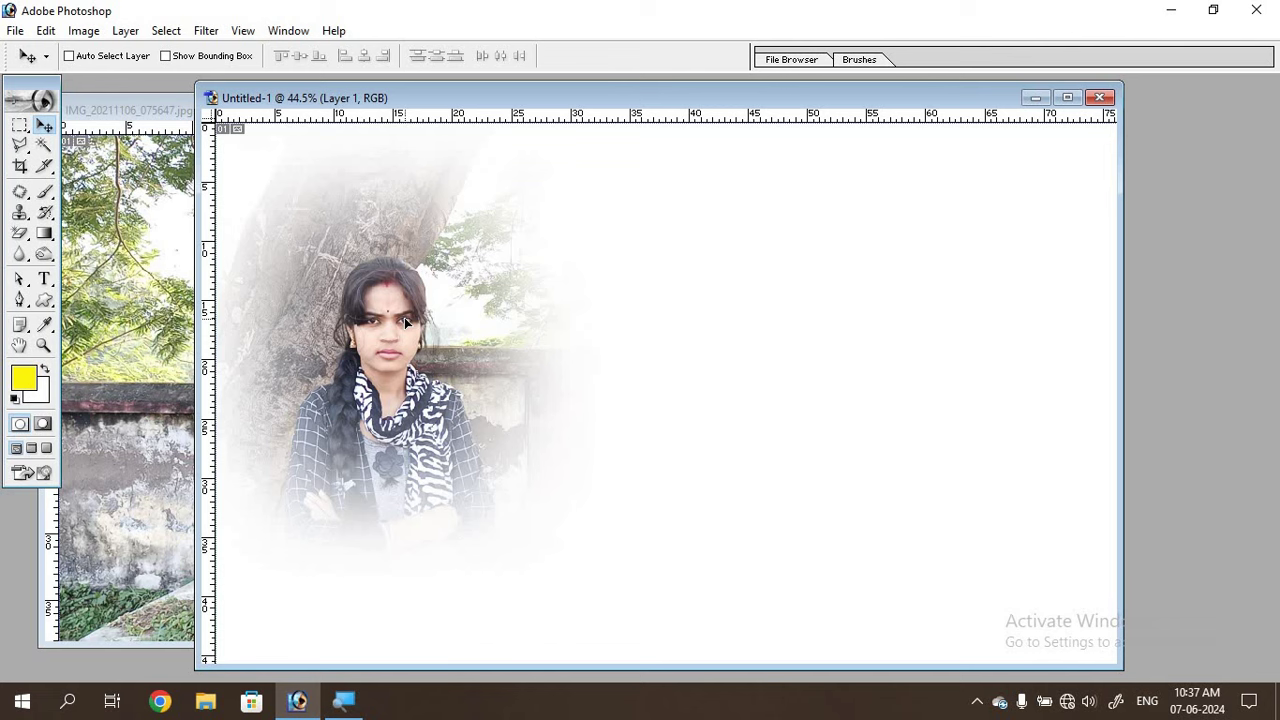
pyautogui.click(156, 305)
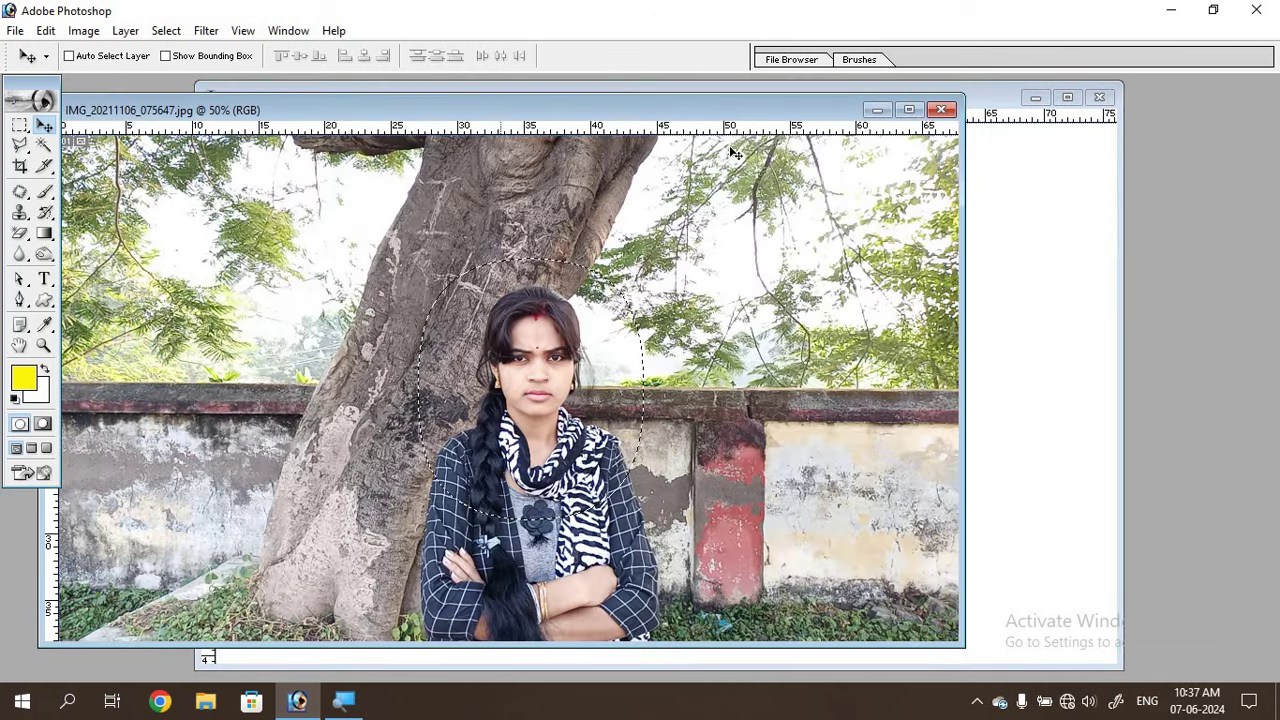
pyautogui.click(876, 109)
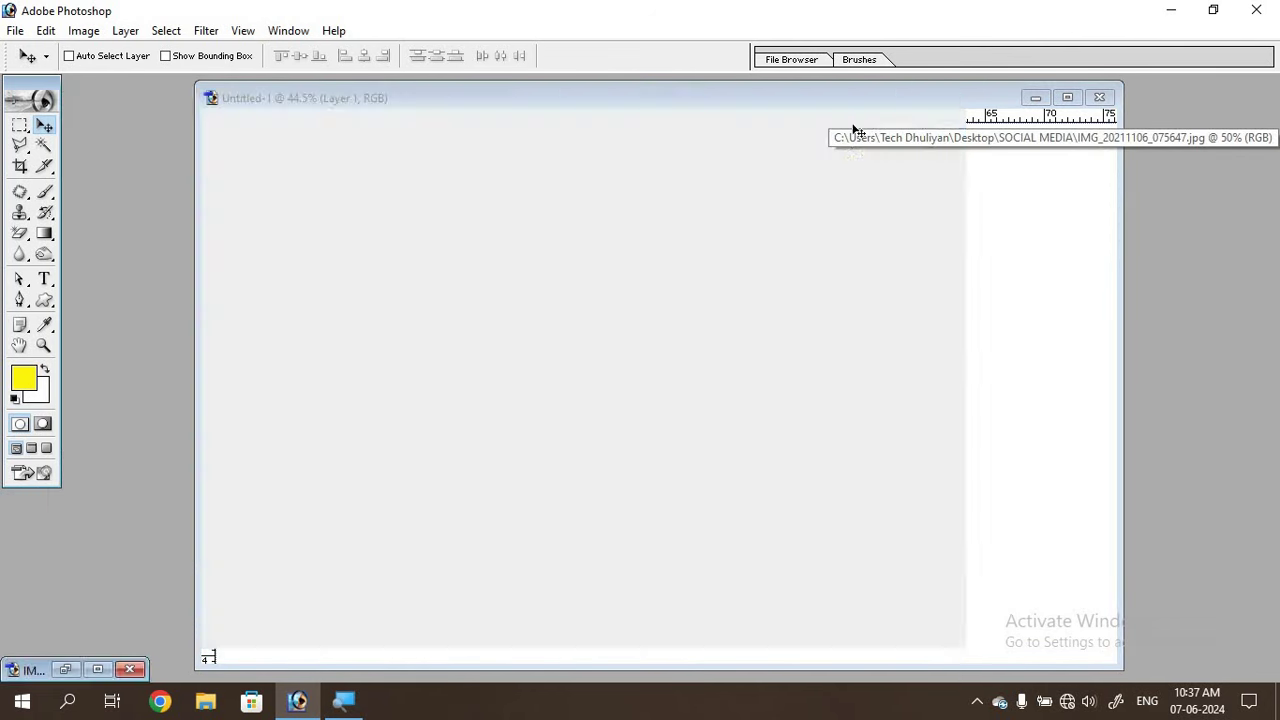
pyautogui.moveTo(586, 102); pyautogui.dragTo(507, 94)
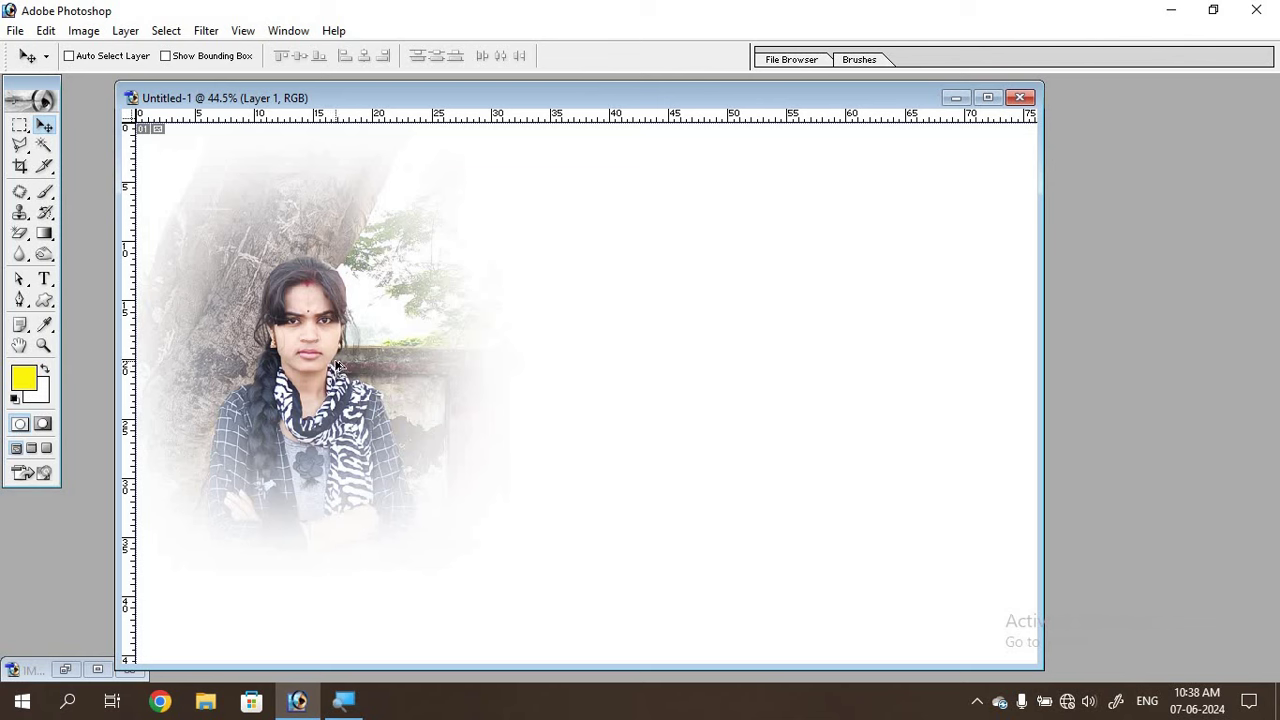
# Step: Alt-drag the portrait to create Layer 1 copy on the canvas's right side
pyautogui.moveTo(322, 335)
pyautogui.mouseDown()
pyautogui.moveTo(705, 400)
pyautogui.moveTo(789, 381)
pyautogui.mouseUp()
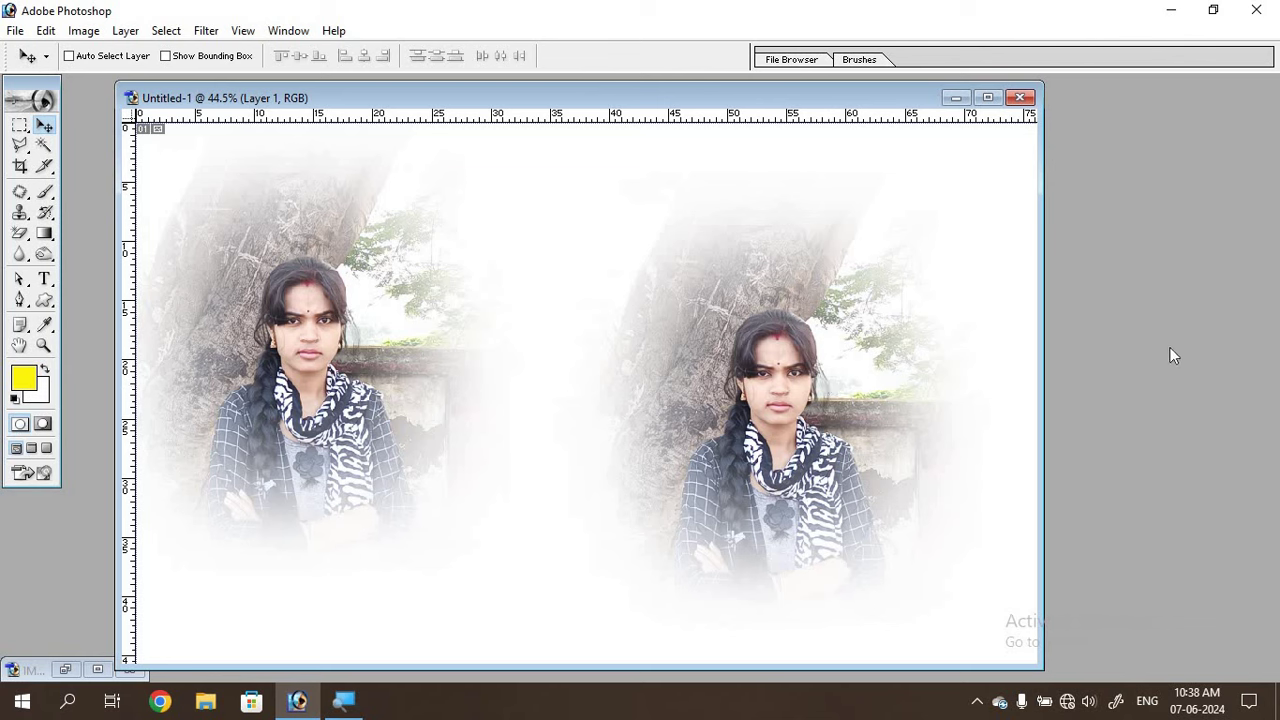
pyautogui.press('F7')
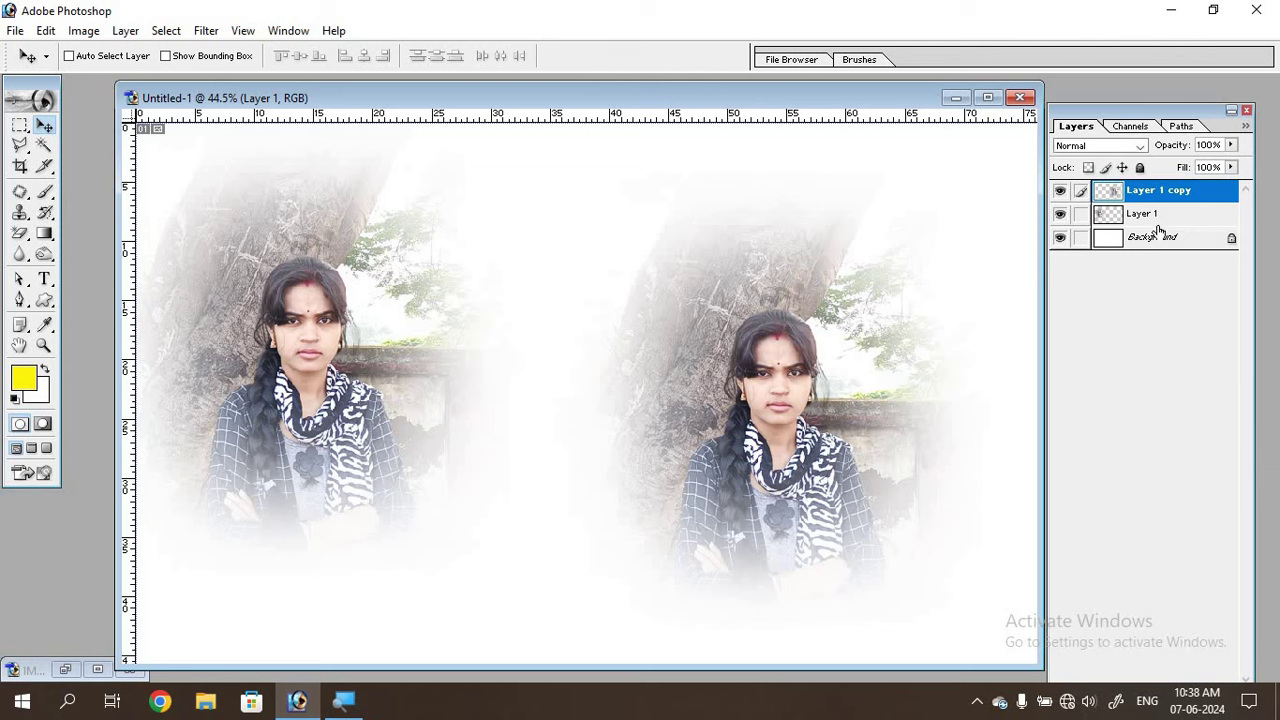
pyautogui.click(1247, 110)
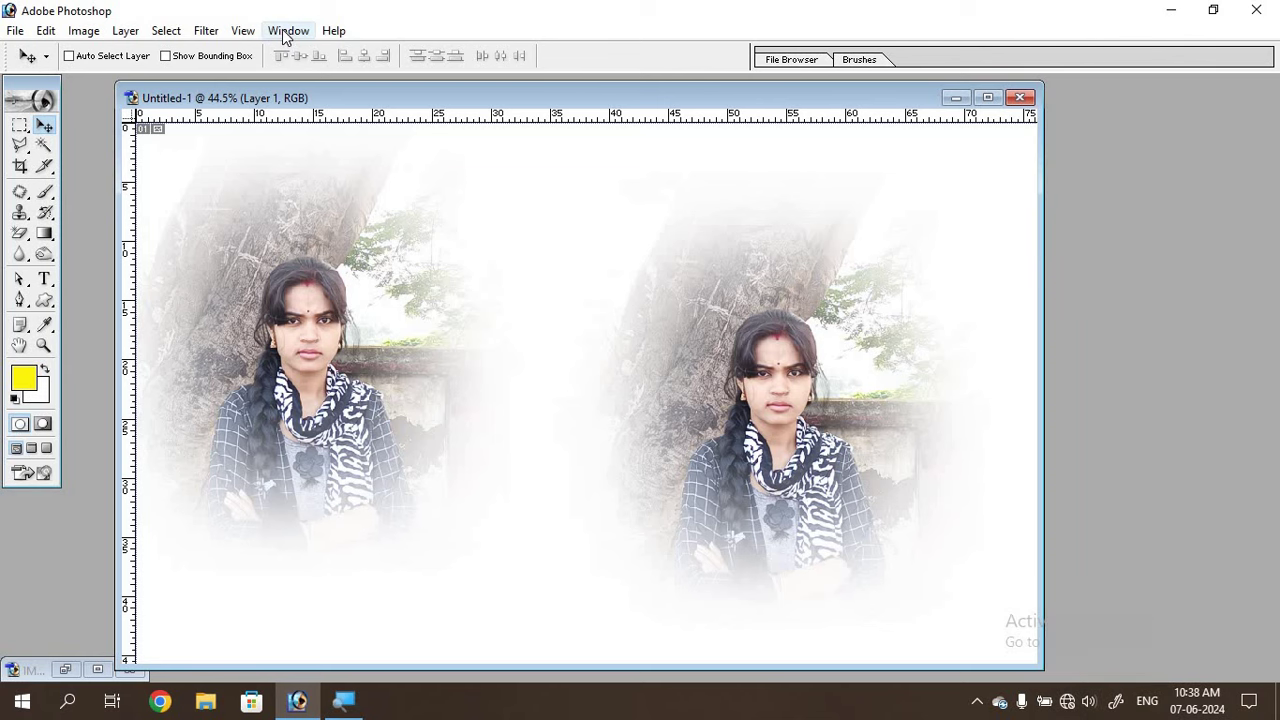
pyautogui.click(285, 33)
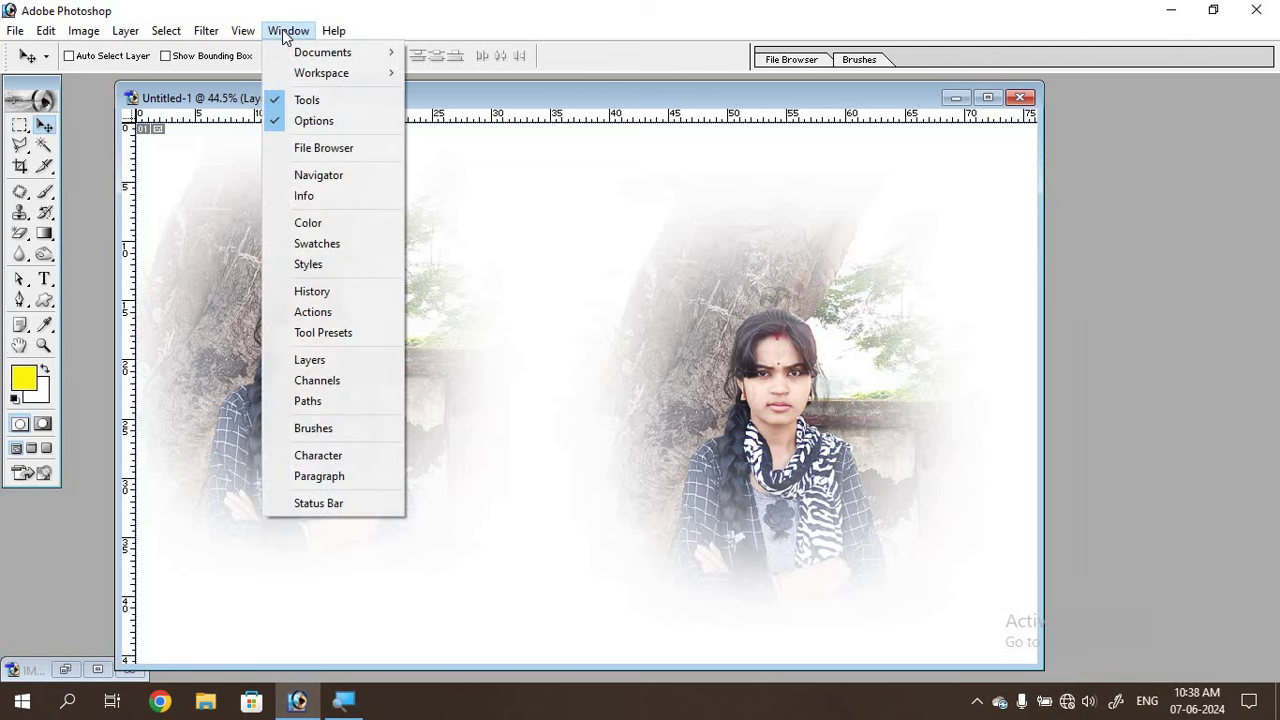
pyautogui.click(310, 360)
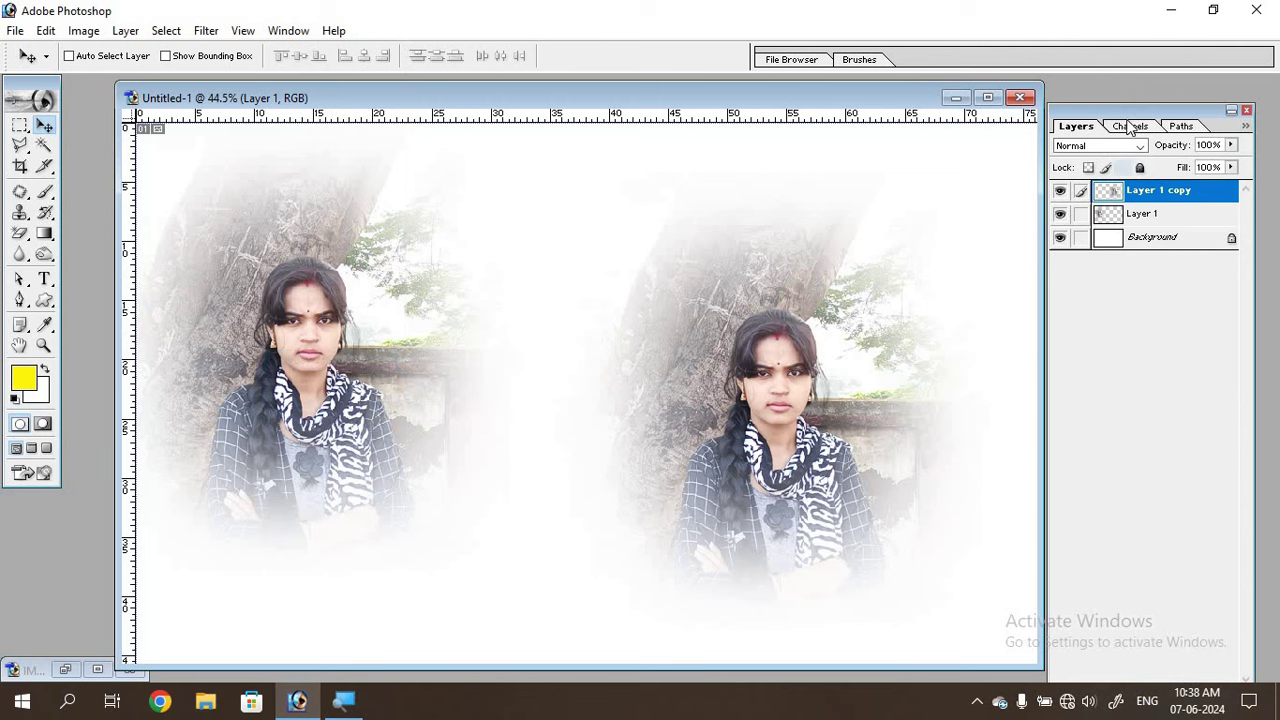
# Step: Reorder Layer 1 copy below Layer 1 in the Layers palette
pyautogui.moveTo(1127, 112); pyautogui.dragTo(1137, 105)
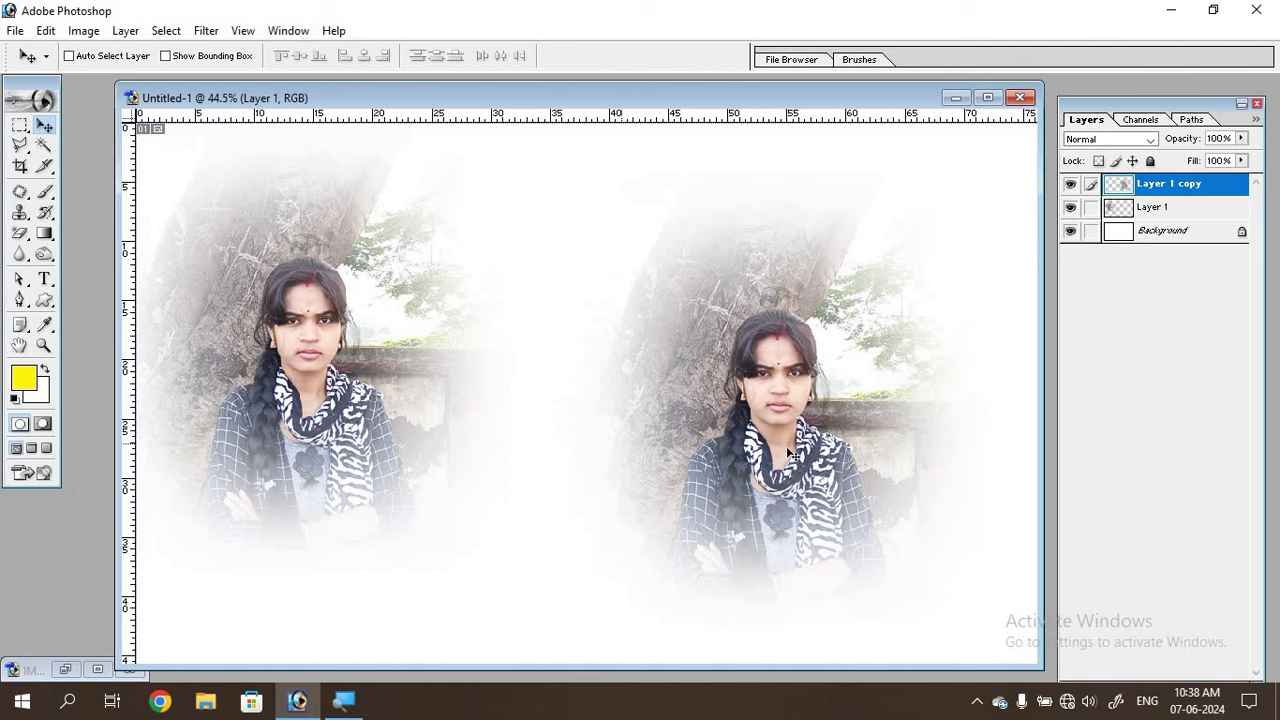
pyautogui.rightClick(778, 395)
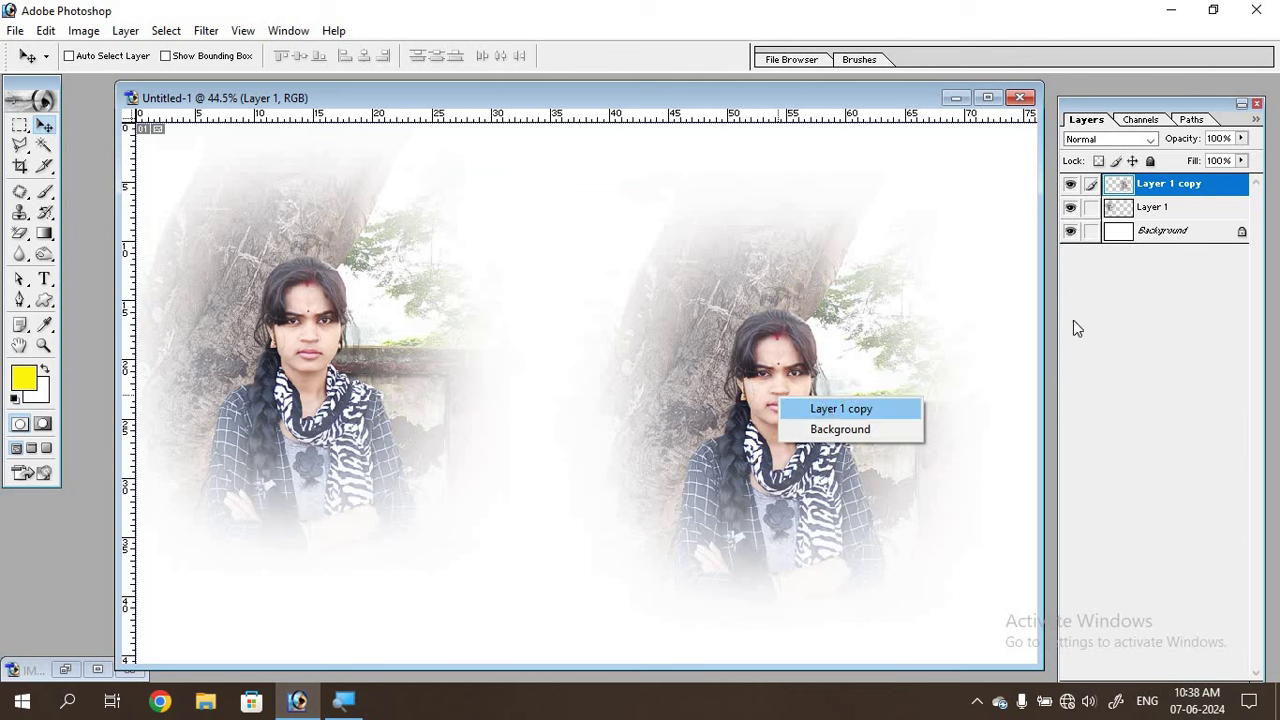
pyautogui.click(1204, 190)
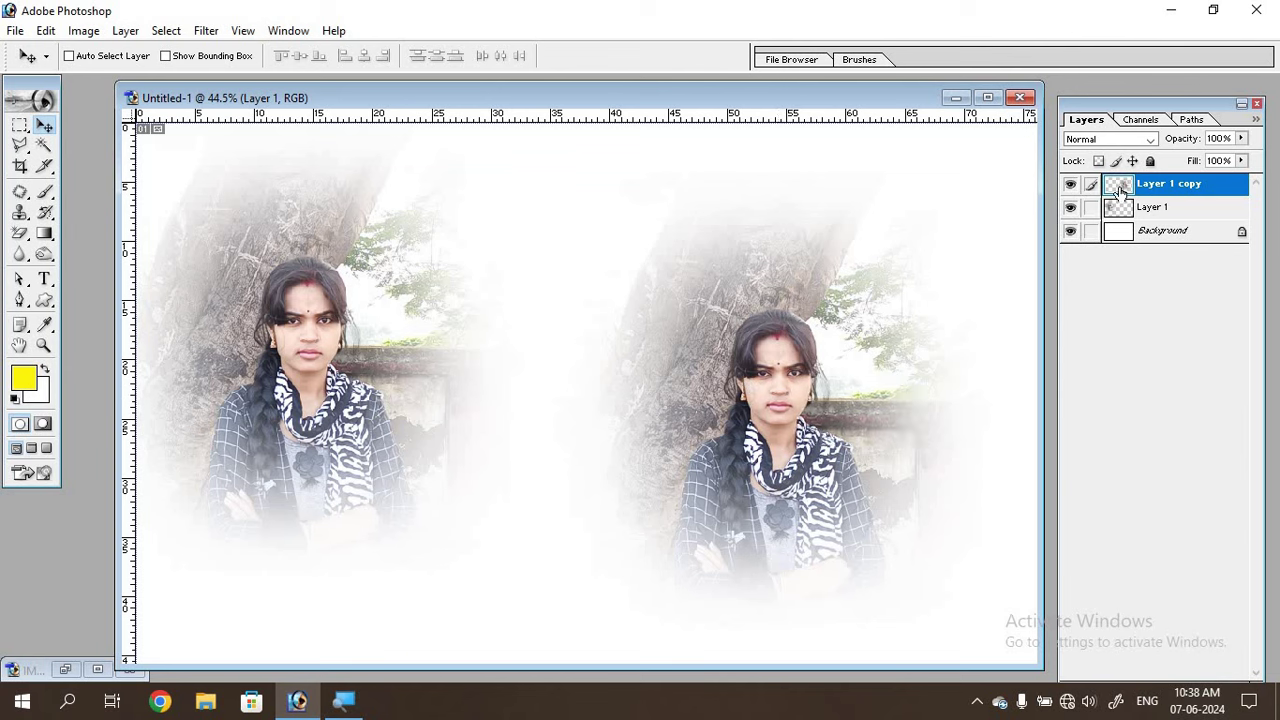
pyautogui.moveTo(1120, 187); pyautogui.dragTo(1120, 228)
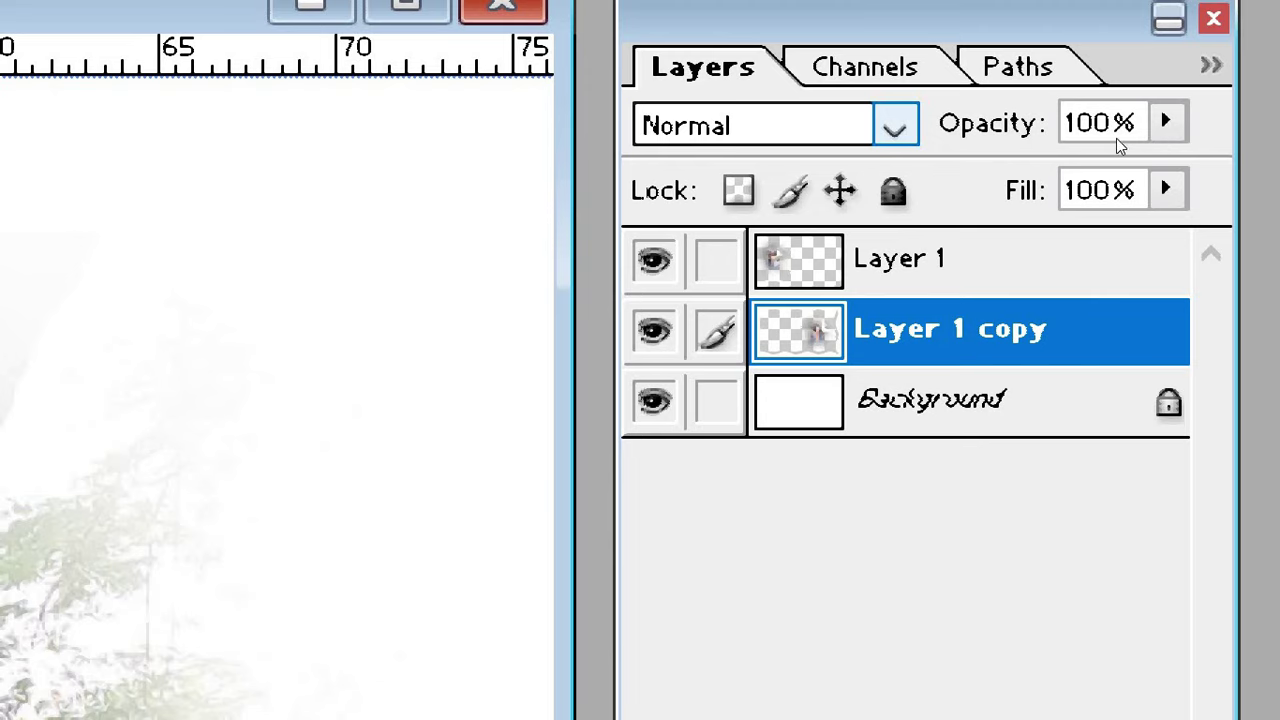
# Step: Switch Layer 1 copy's blend mode to Luminosity, turning the right portrait grayscale
pyautogui.hotkey('alt', 'Down')
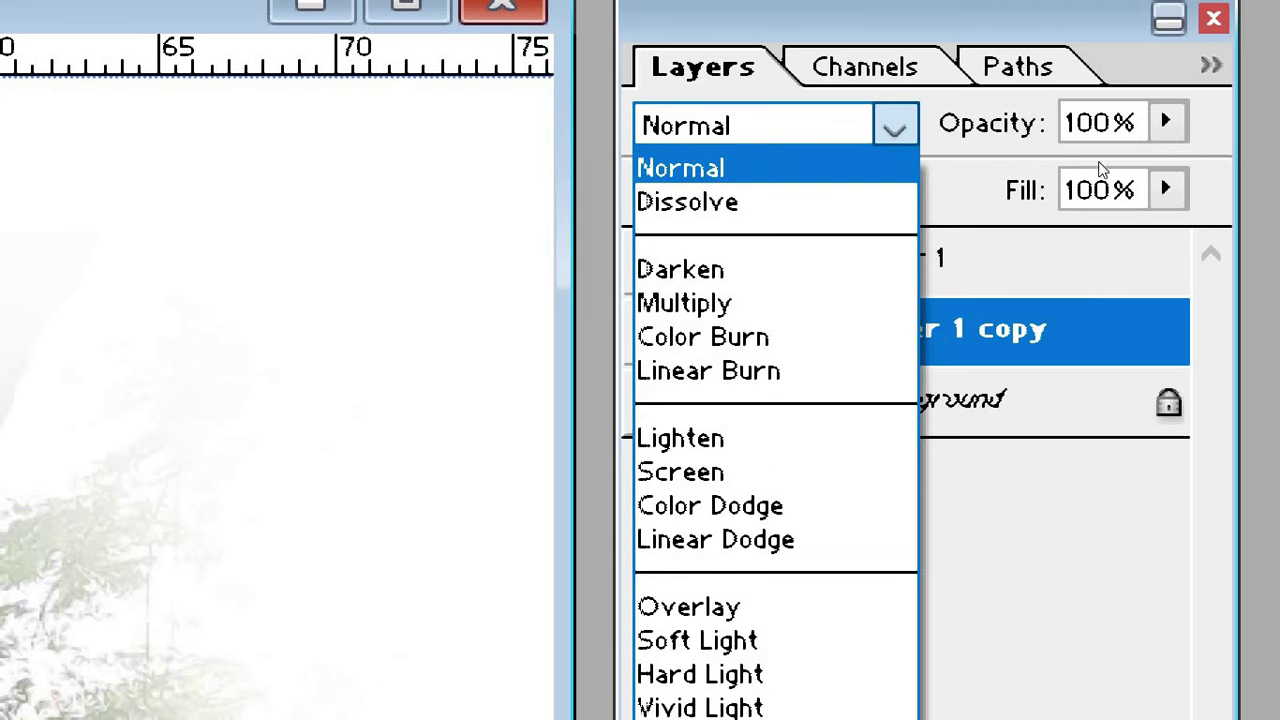
pyautogui.press('Down')
pyautogui.press('Down')
pyautogui.press('Down')
pyautogui.press('Down')
pyautogui.press('Down')
pyautogui.press('Down')
pyautogui.press('Down')
pyautogui.press('Down')
pyautogui.press('Down')
pyautogui.press('Down')
pyautogui.press('Down')
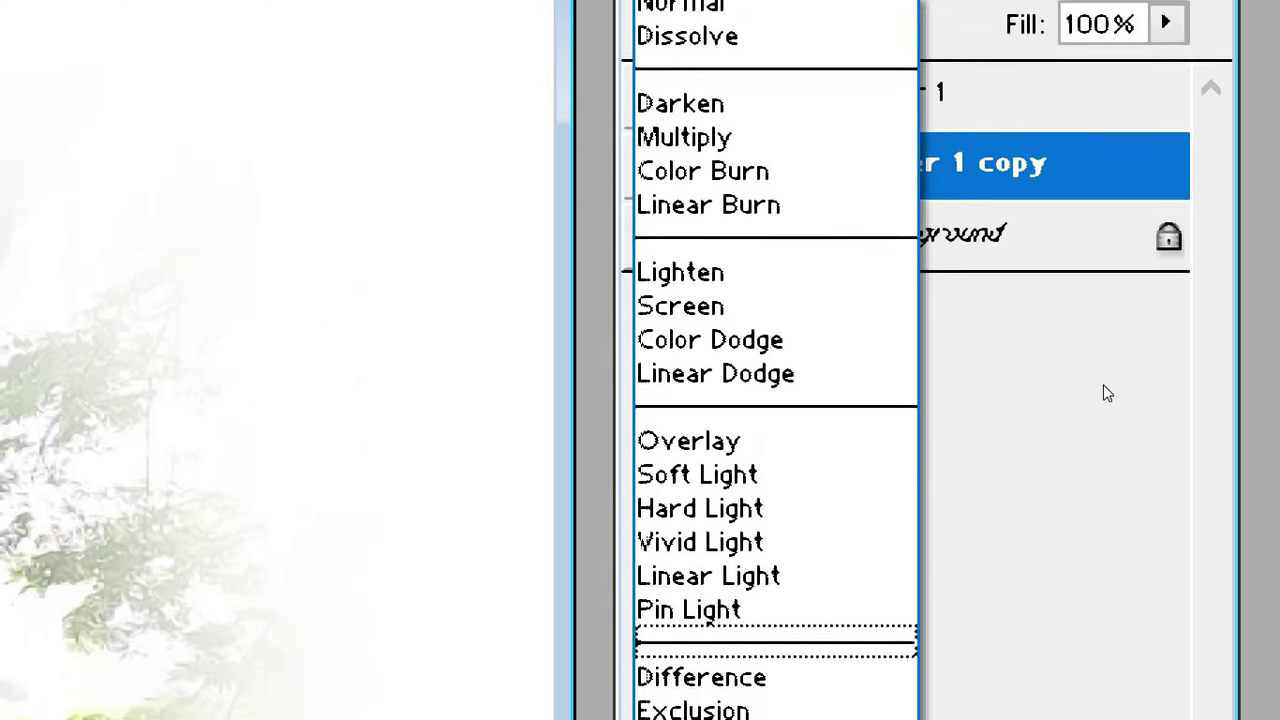
pyautogui.press('Down')
pyautogui.press('Down')
pyautogui.press('Down')
pyautogui.press('Down')
pyautogui.press('Down')
pyautogui.press('Down')
pyautogui.press('Down')
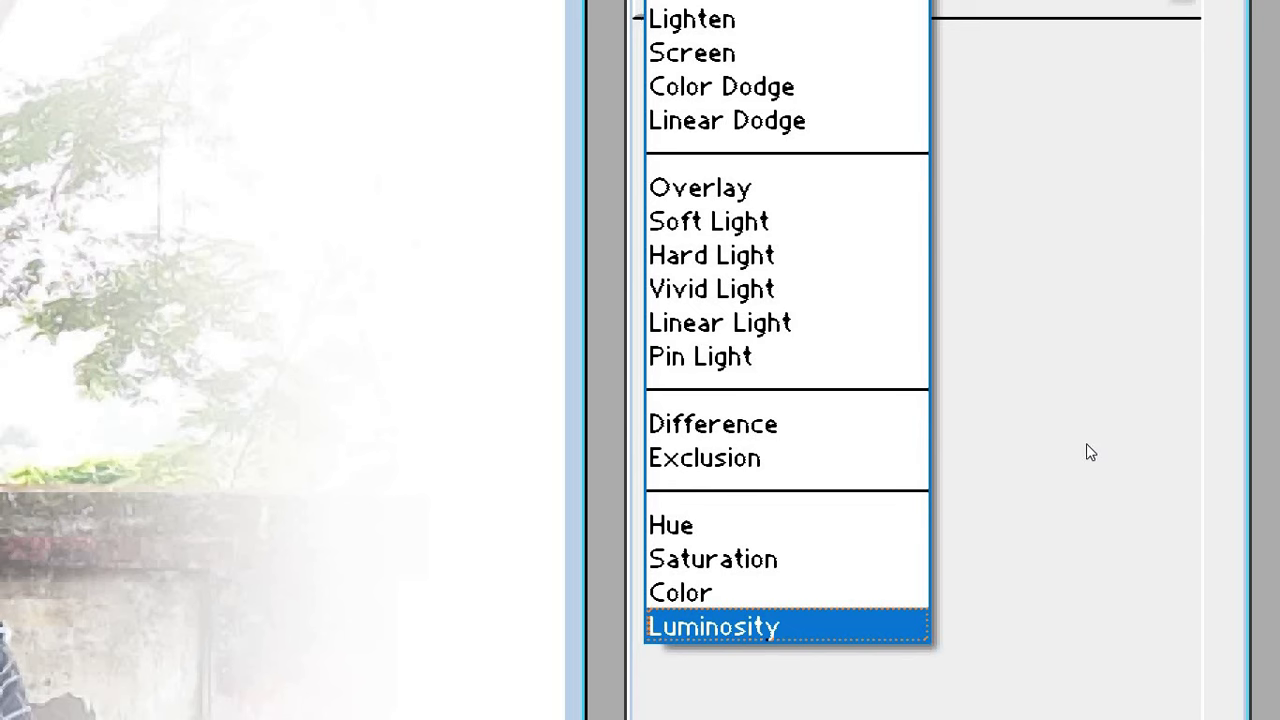
pyautogui.press('Return')
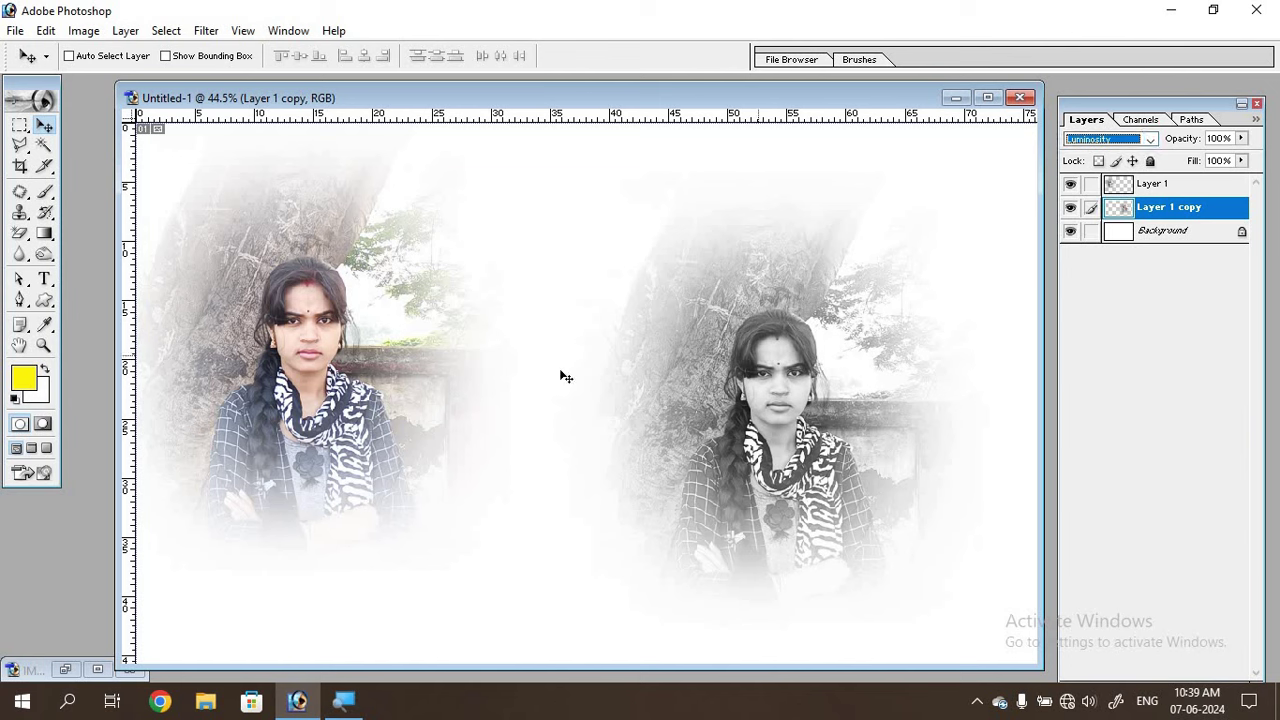
pyautogui.click(797, 404)
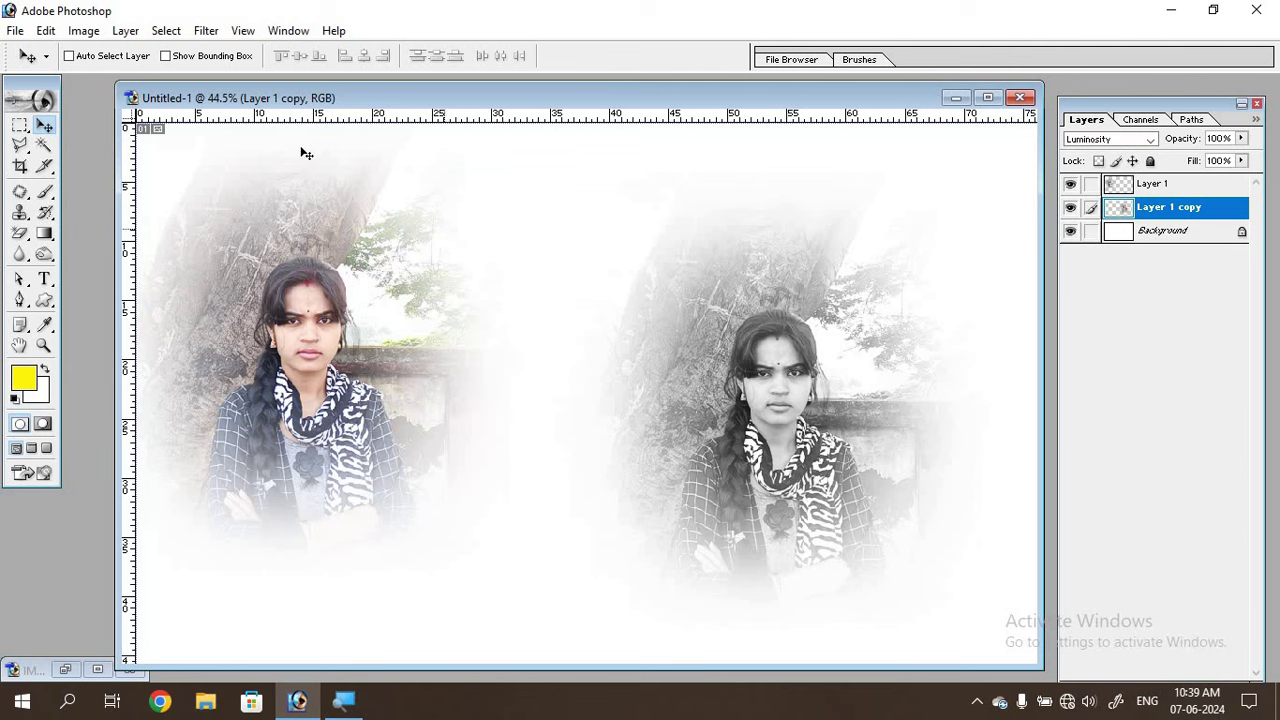
# Step: Enlarge the right grayscale portrait to about 153% using the bounding-box corner handles
pyautogui.click(166, 56)
pyautogui.moveTo(875, 284); pyautogui.dragTo(968, 192)
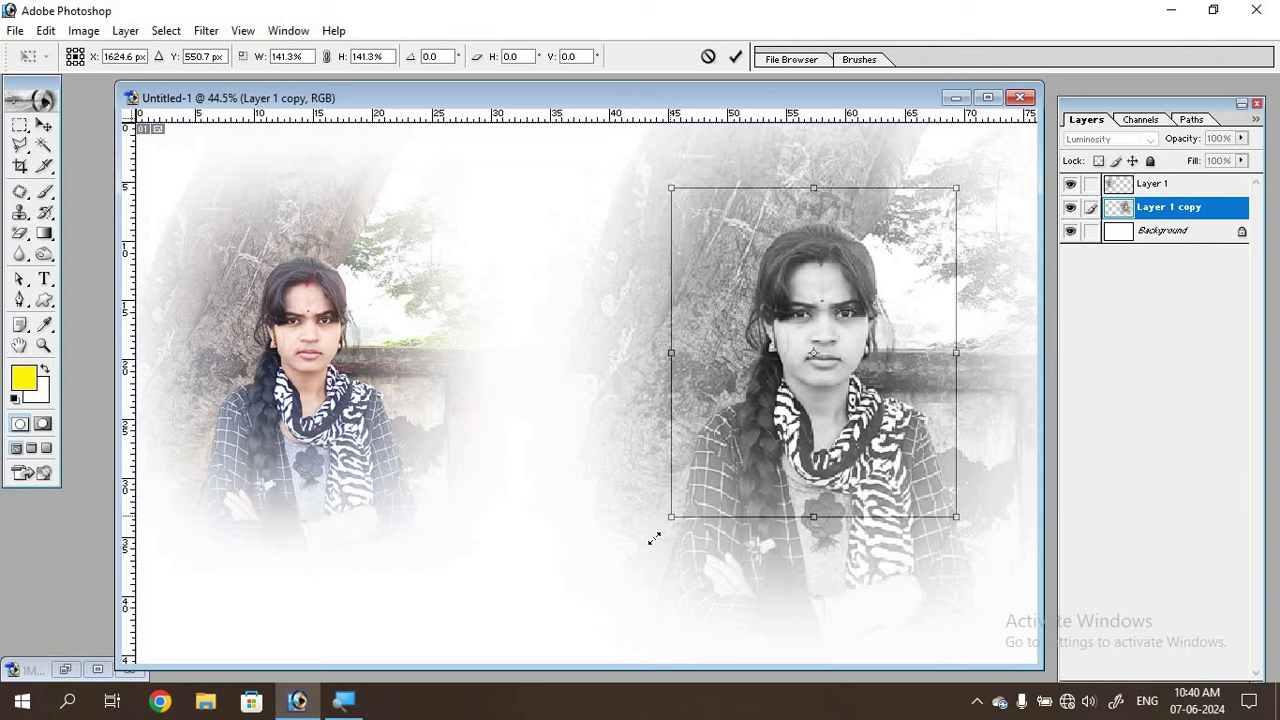
pyautogui.moveTo(654, 539); pyautogui.dragTo(646, 545)
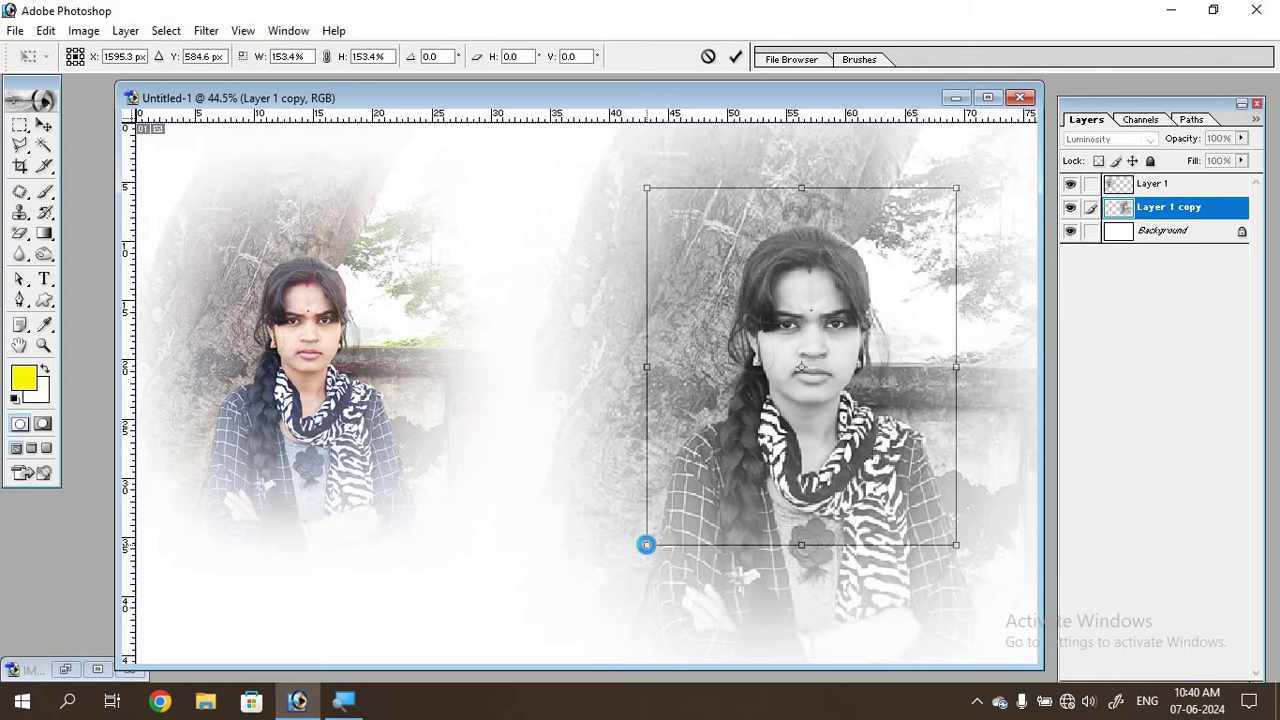
pyautogui.press('Return')
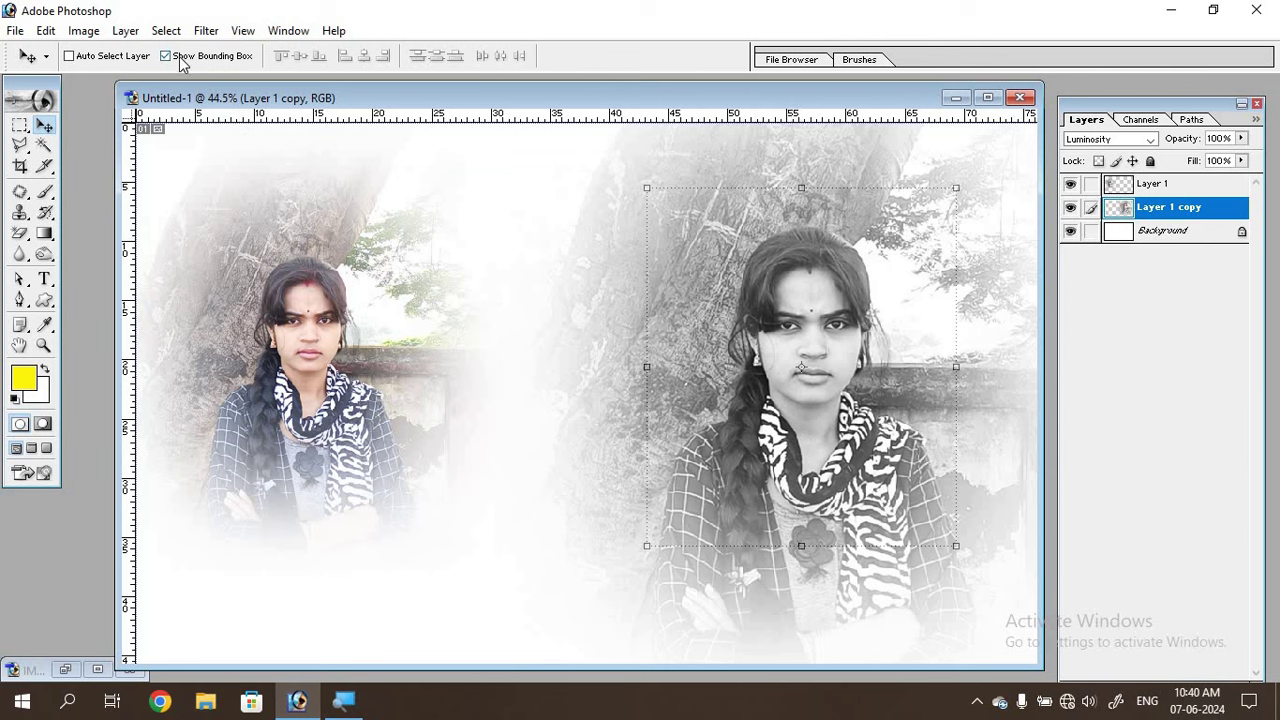
# Step: Shift the right portrait left and select the Background layer
pyautogui.click(180, 58)
pyautogui.moveTo(810, 371); pyautogui.dragTo(779, 374)
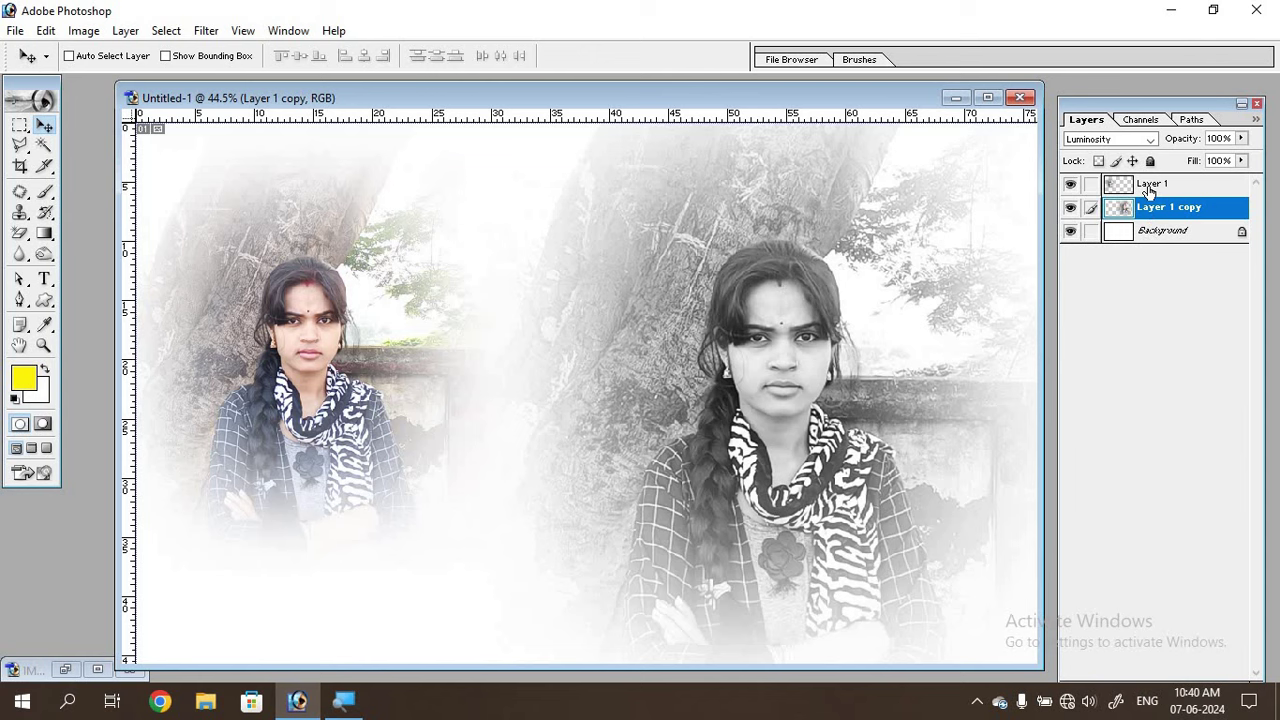
pyautogui.click(1153, 240)
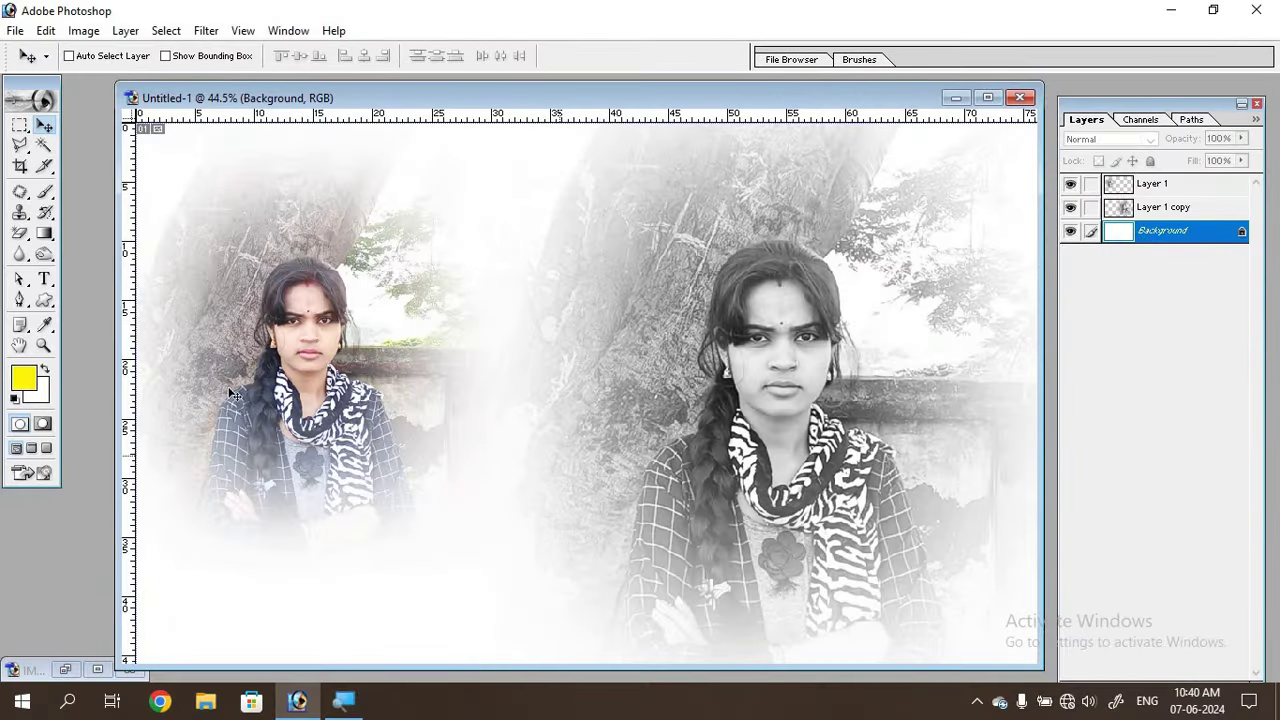
pyautogui.click(43, 235)
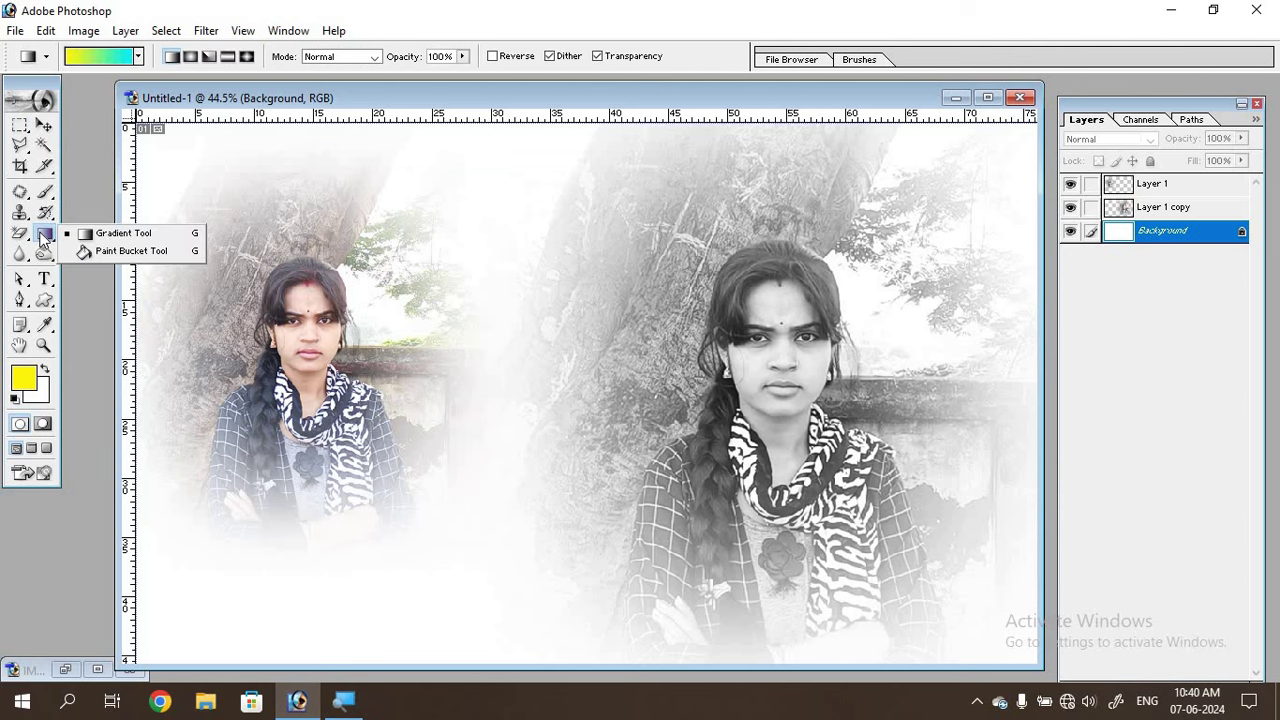
pyautogui.click(108, 252)
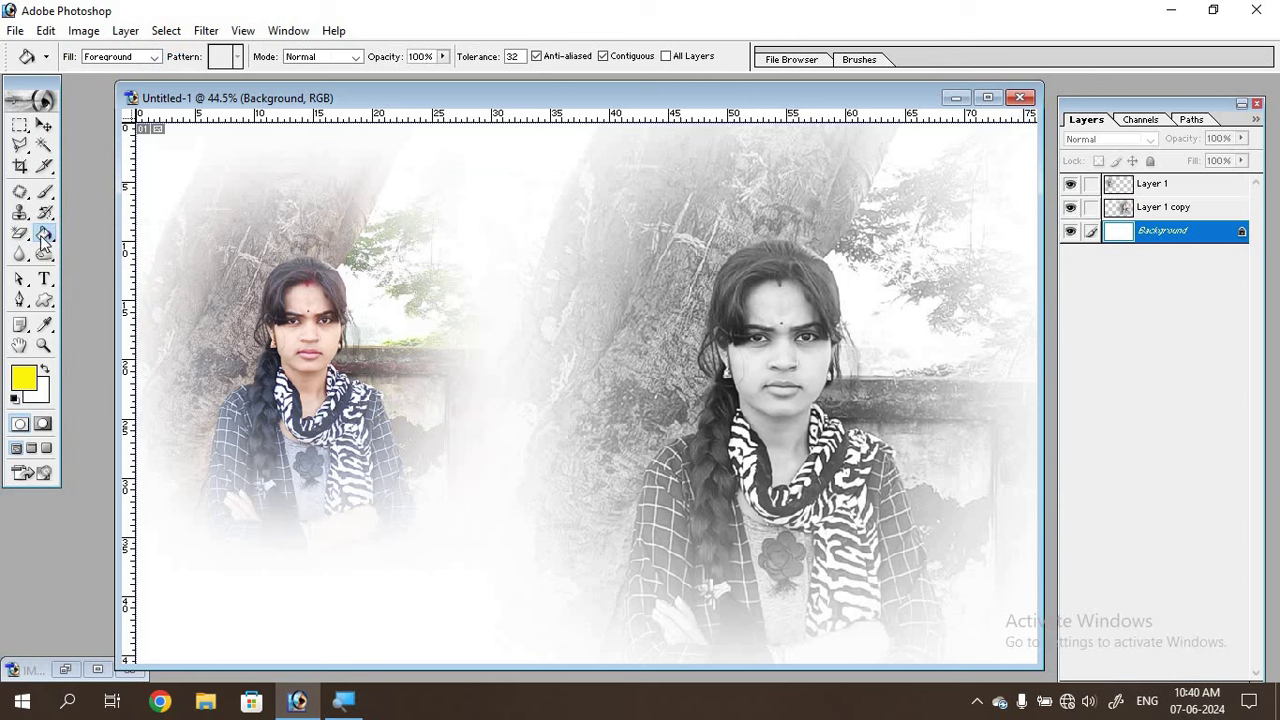
pyautogui.click(43, 238)
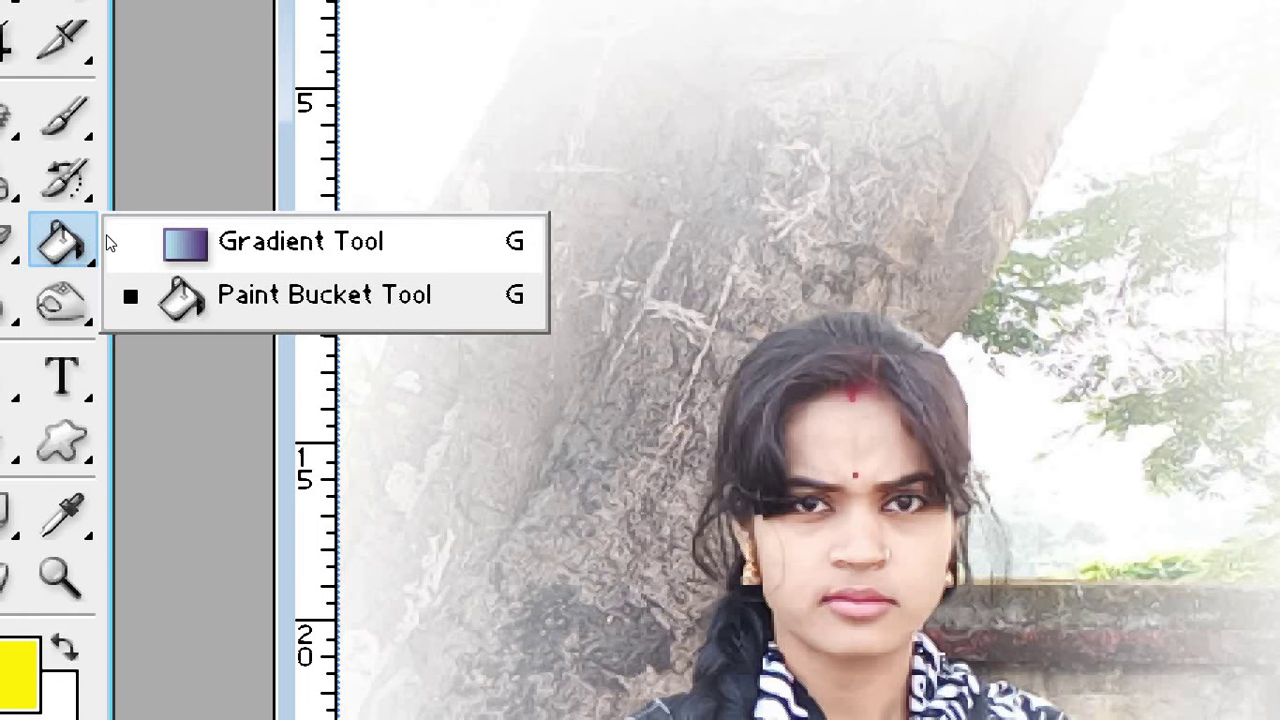
pyautogui.click(110, 243)
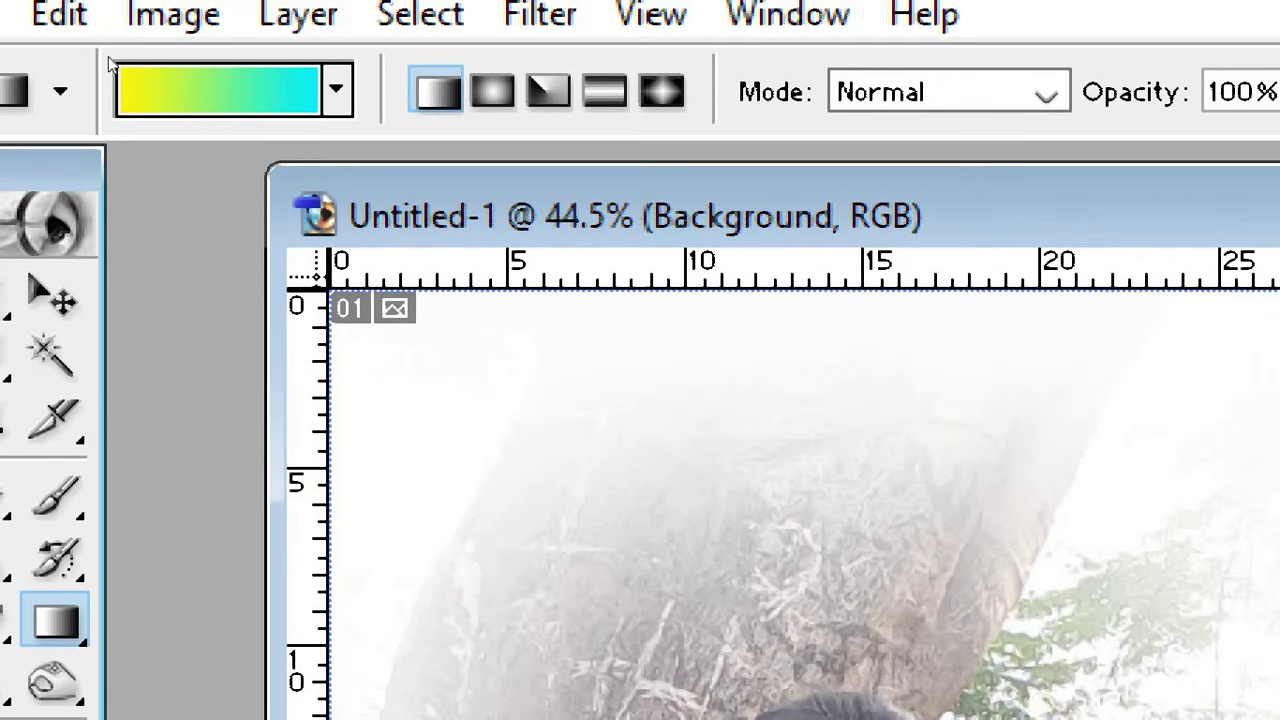
pyautogui.press('i')
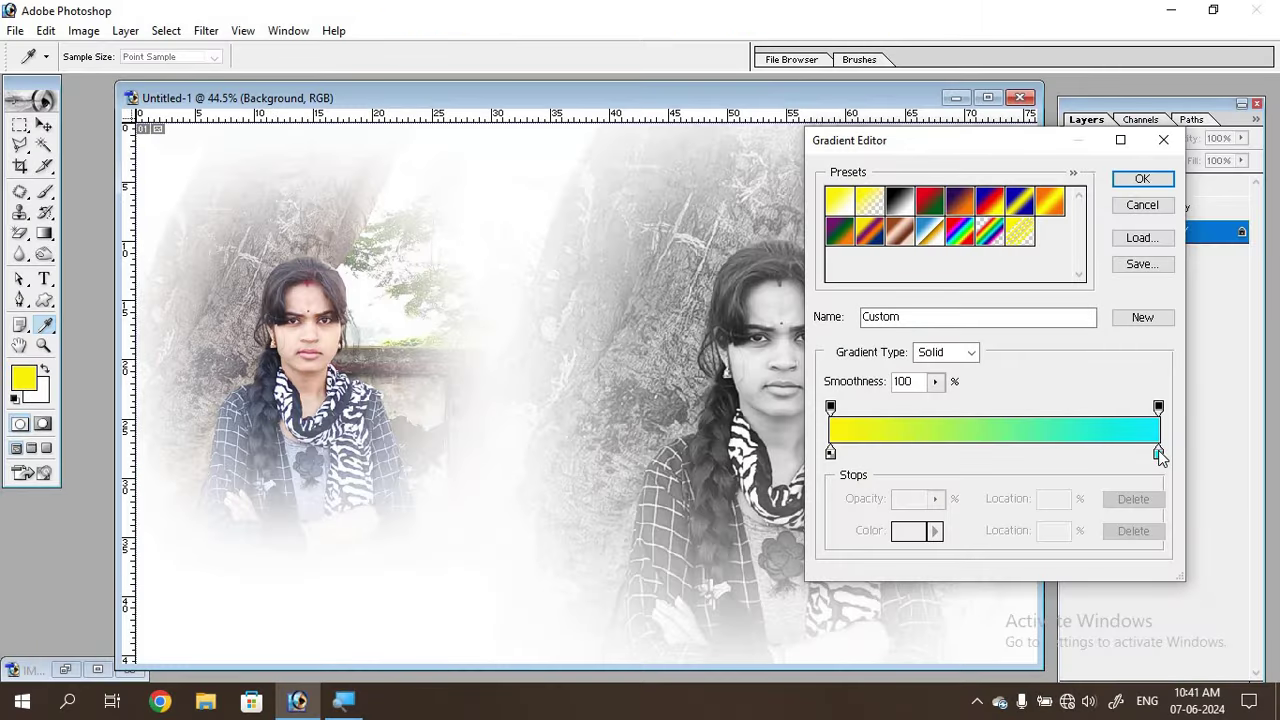
# Step: Keep the left gradient stop at yellow FFF600
pyautogui.click(831, 453)
pyautogui.doubleClick(831, 453)
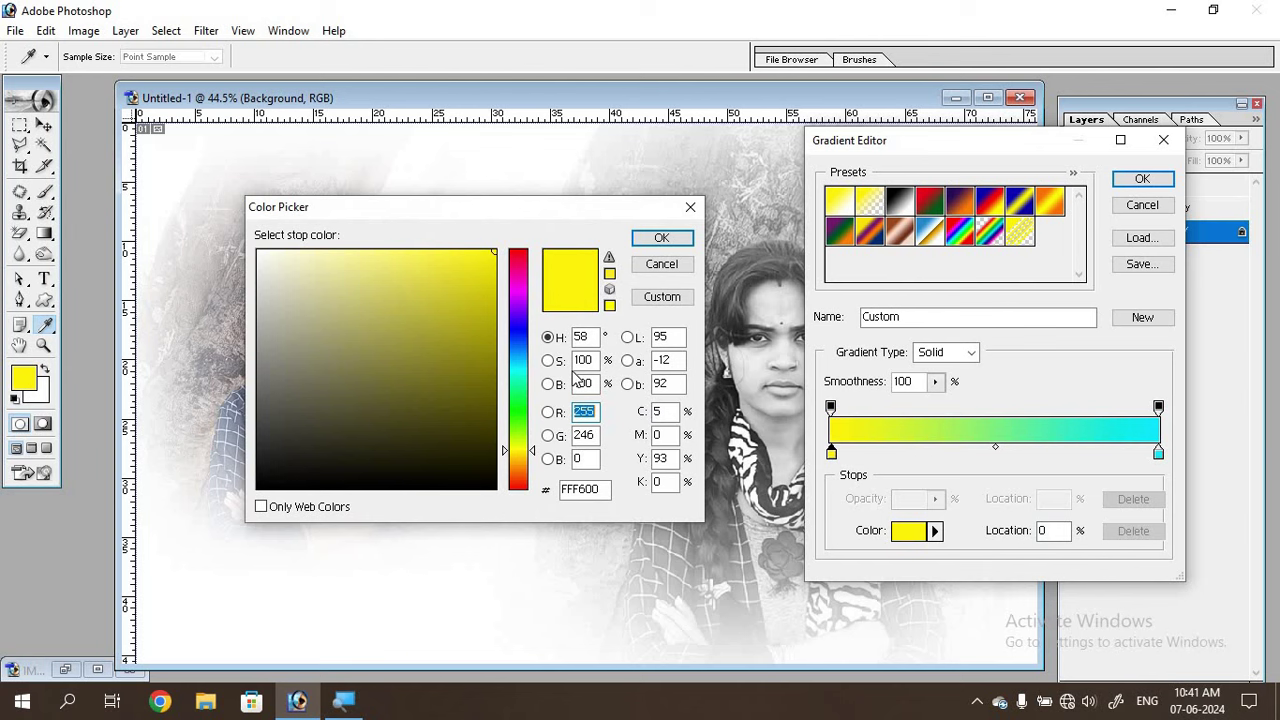
pyautogui.click(680, 244)
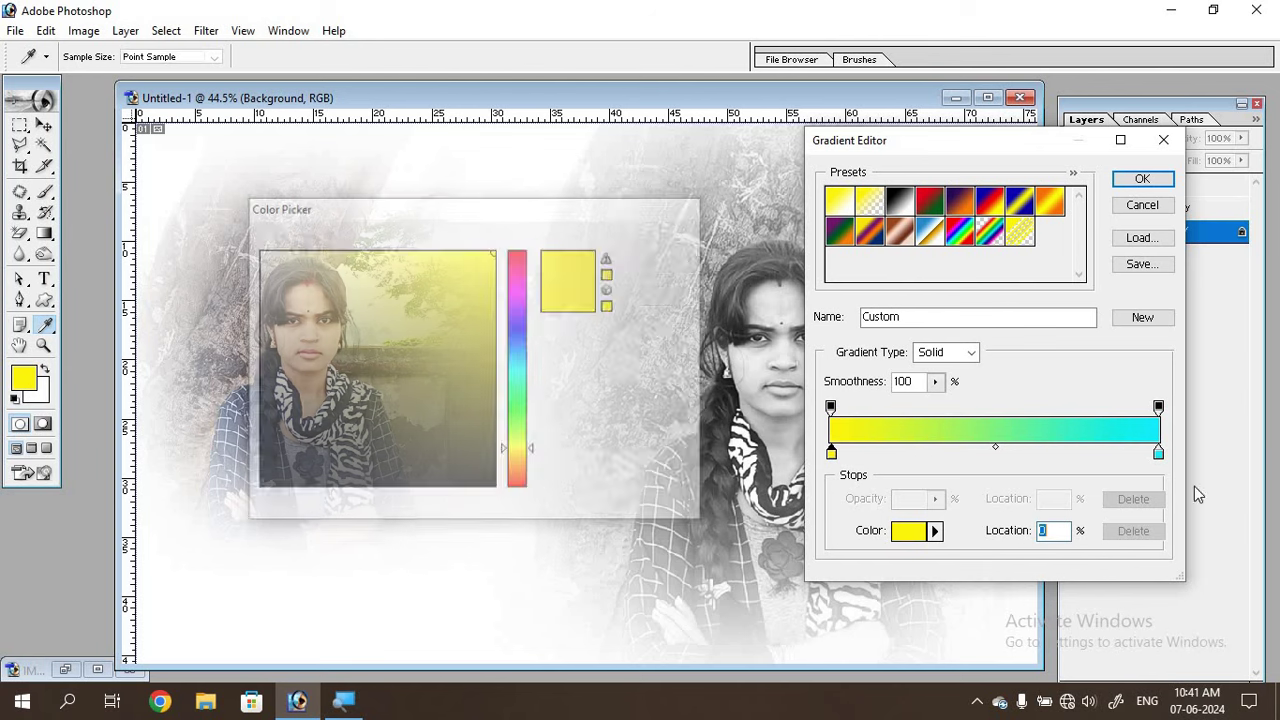
# Step: Set the right gradient stop to cyan 00F0FF and accept the gradient
pyautogui.click(1158, 455)
pyautogui.doubleClick(1158, 455)
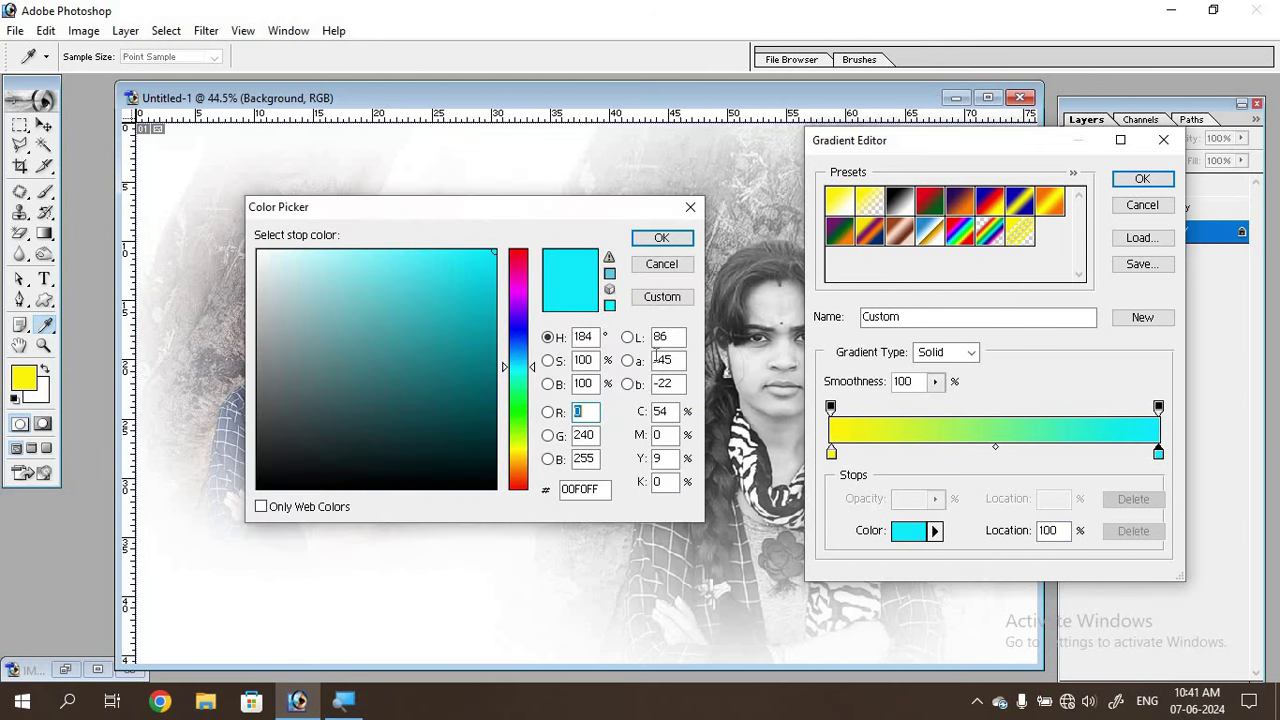
pyautogui.click(420, 314)
pyautogui.moveTo(420, 314); pyautogui.dragTo(427, 331)
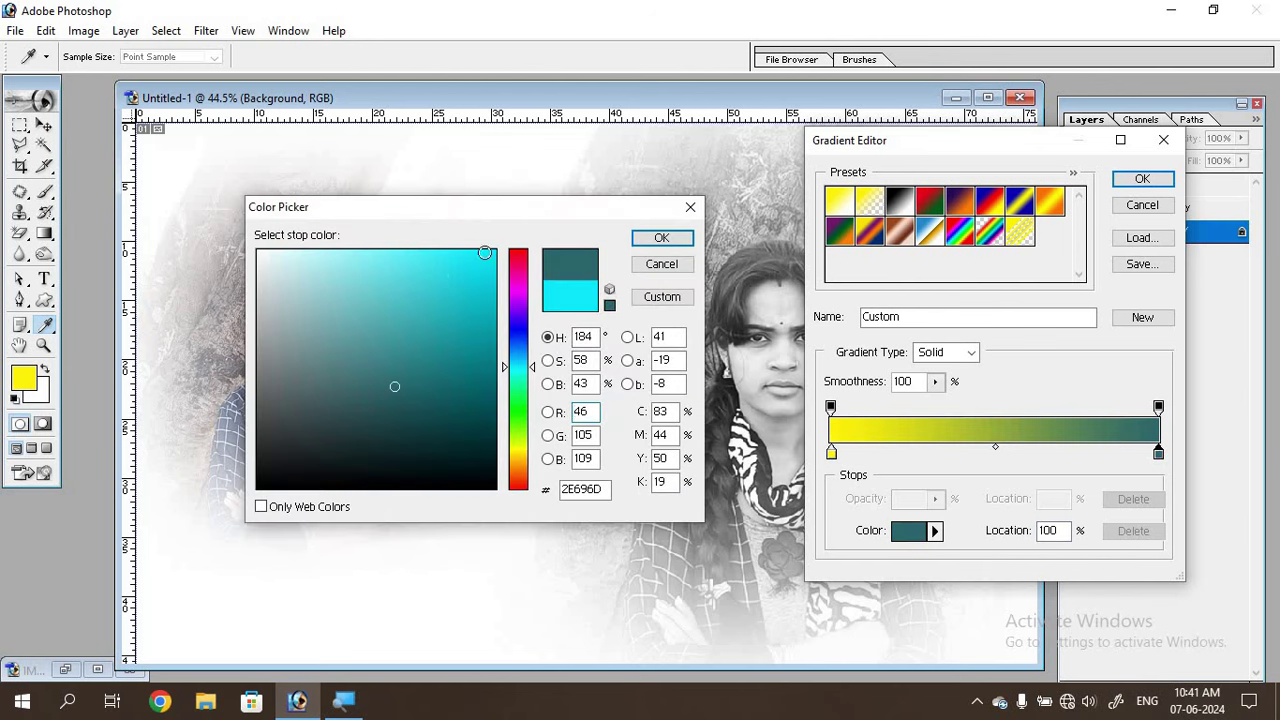
pyautogui.click(484, 253)
pyautogui.click(661, 237)
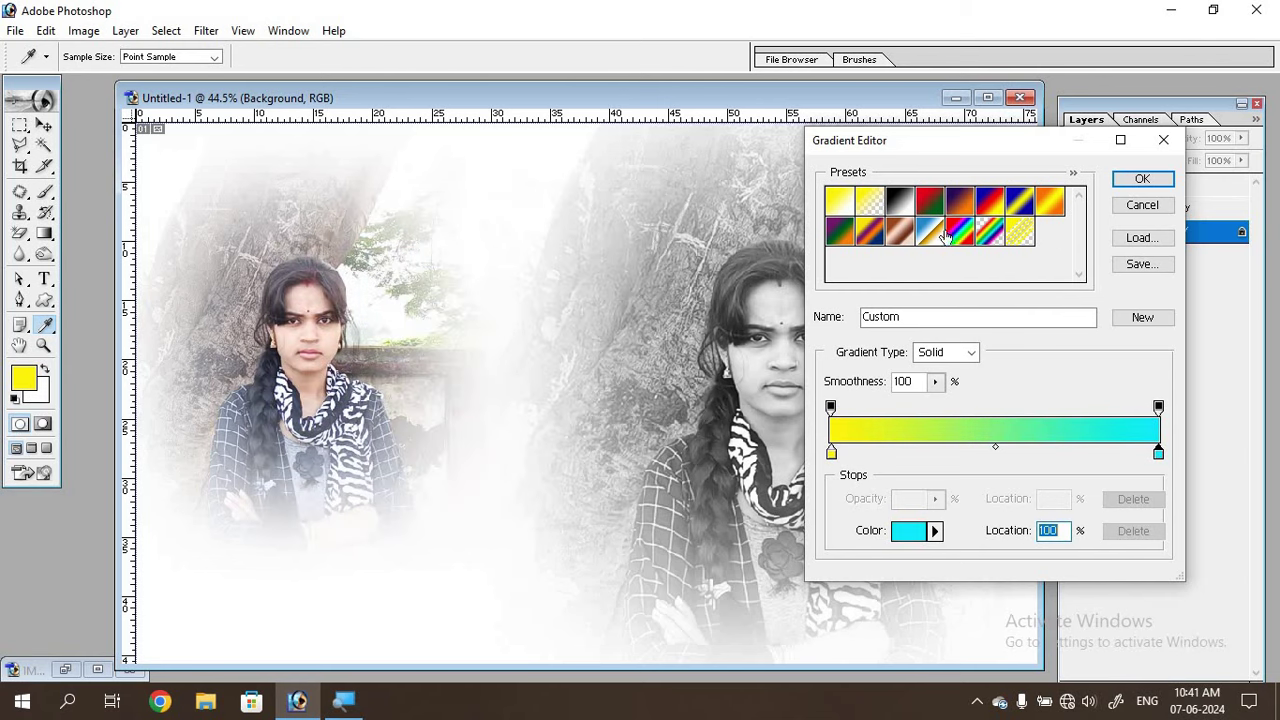
pyautogui.click(1142, 180)
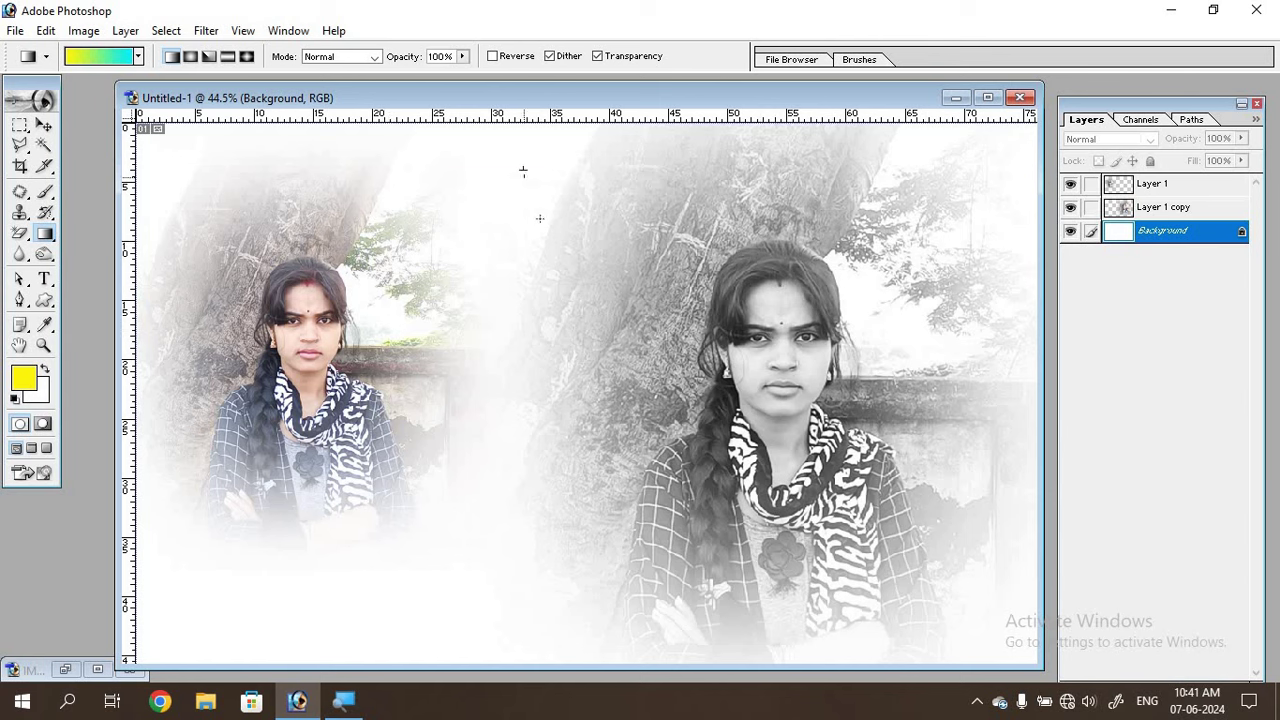
# Step: Fill the Background with the yellow-to-cyan gradient running diagonally from upper left to lower right
pyautogui.moveTo(573, 467); pyautogui.dragTo(603, 606)
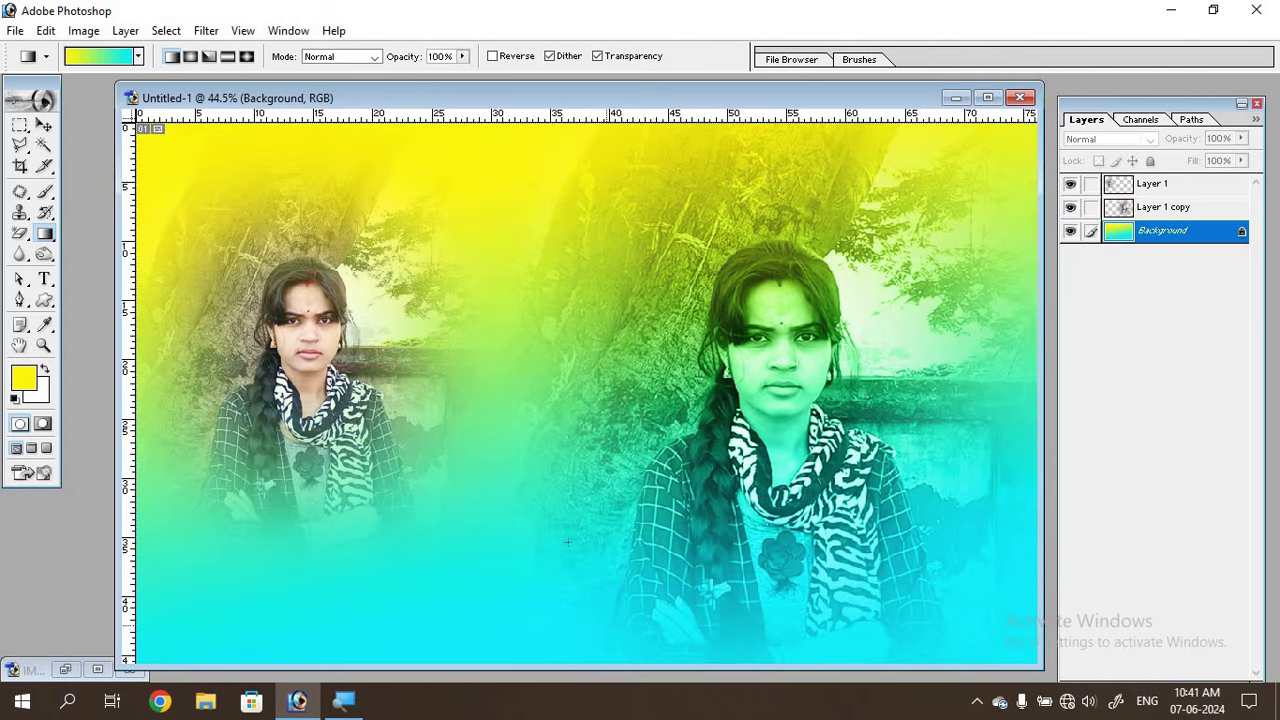
pyautogui.moveTo(273, 203); pyautogui.dragTo(789, 563)
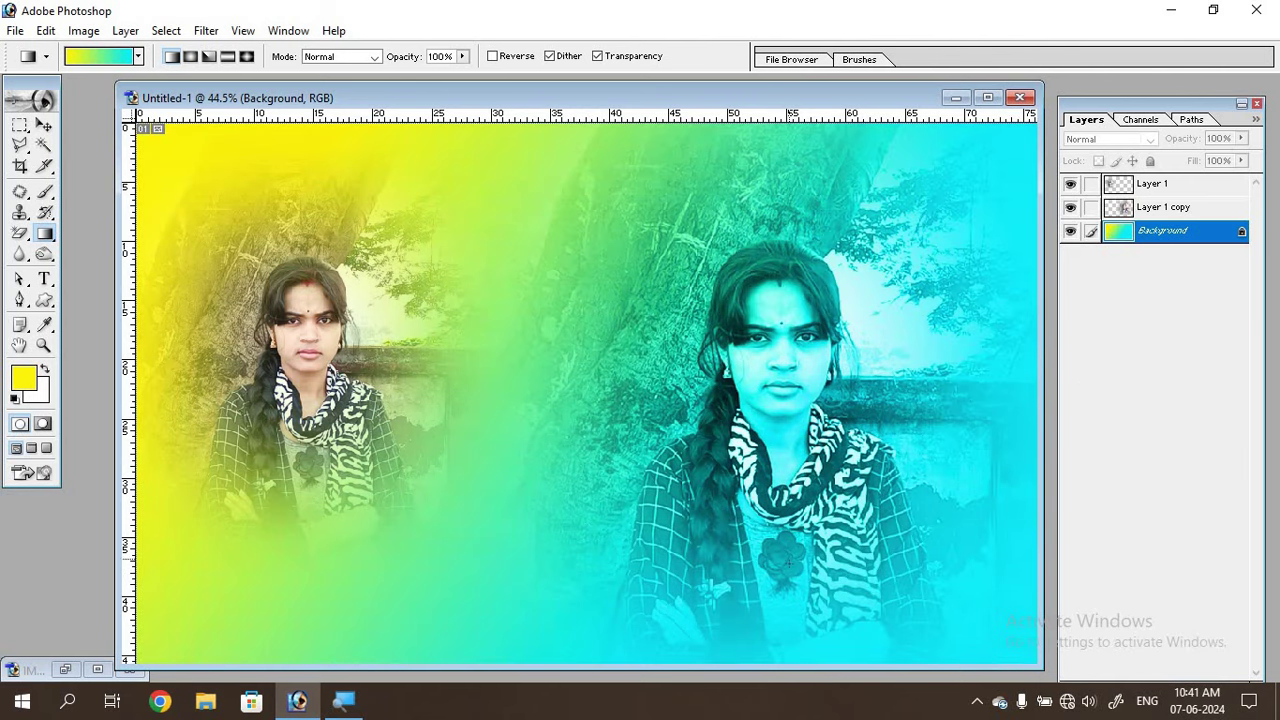
pyautogui.moveTo(590, 180)
pyautogui.mouseDown()
pyautogui.moveTo(625, 640)
pyautogui.moveTo(583, 189)
pyautogui.mouseUp()
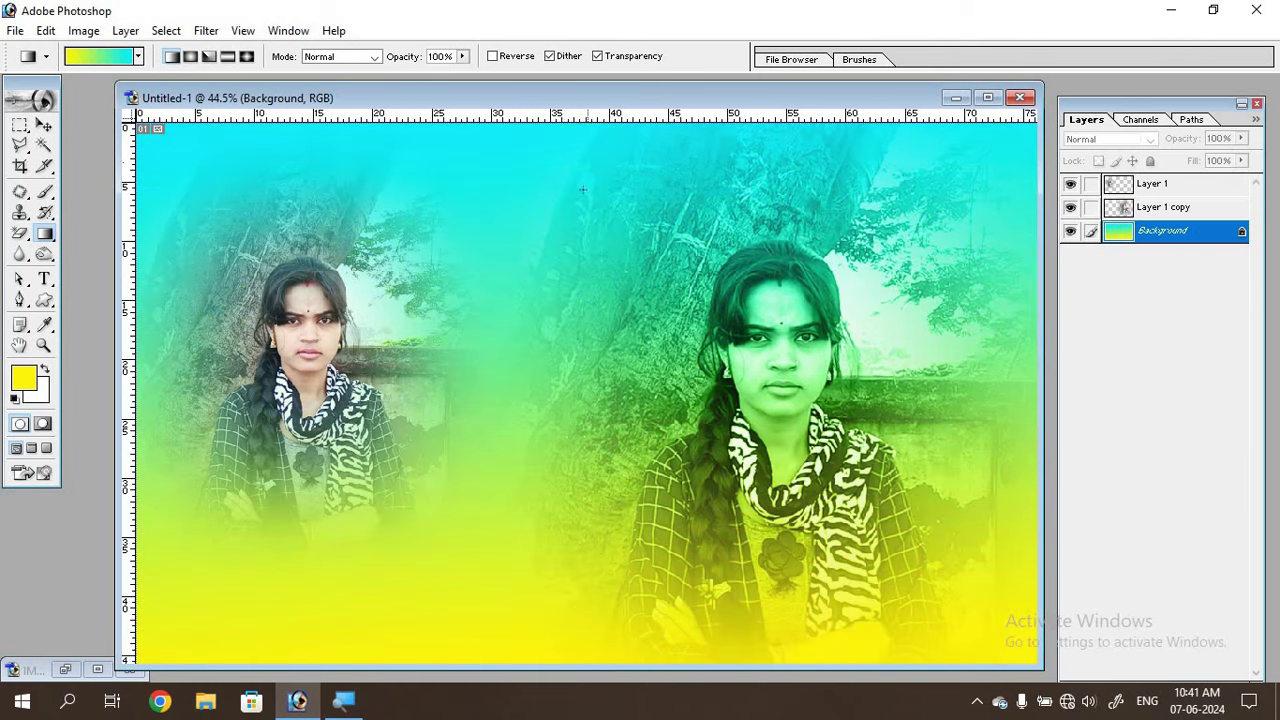
pyautogui.moveTo(435, 173); pyautogui.dragTo(940, 603)
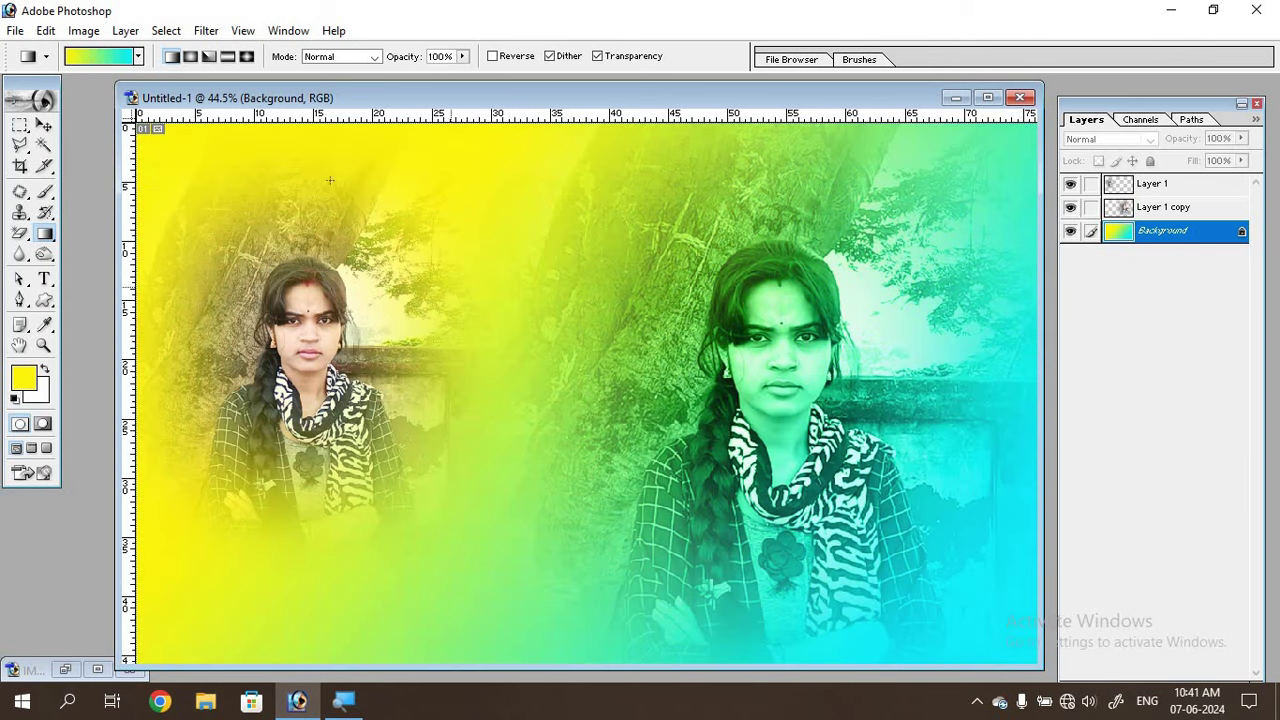
pyautogui.moveTo(330, 180); pyautogui.dragTo(683, 605)
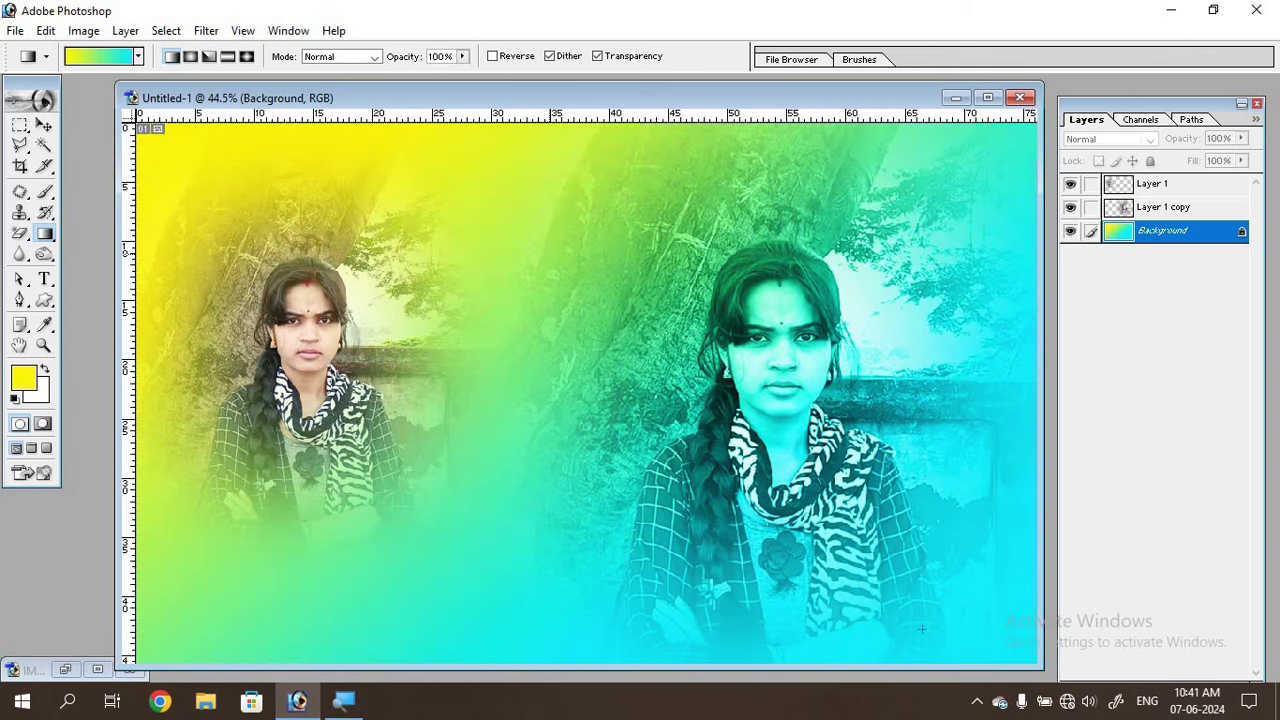
pyautogui.moveTo(480, 330); pyautogui.dragTo(921, 628)
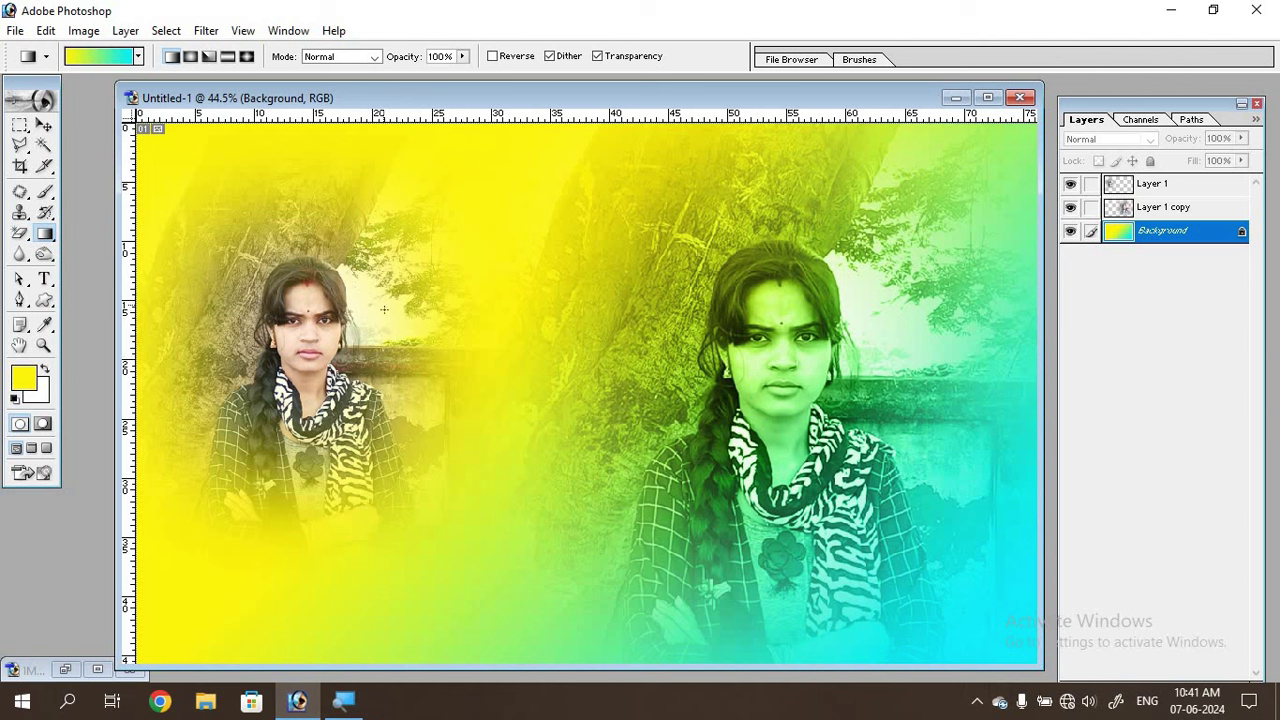
pyautogui.moveTo(384, 310); pyautogui.dragTo(911, 620)
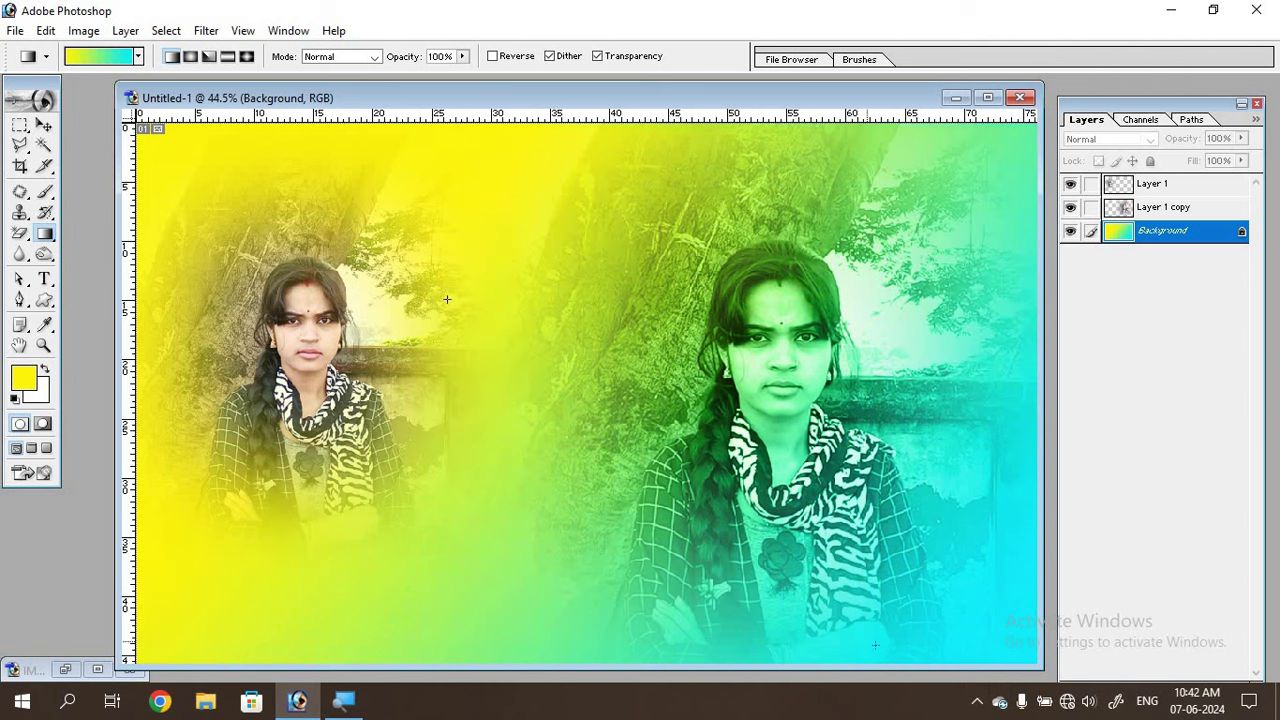
pyautogui.moveTo(447, 299); pyautogui.dragTo(798, 615)
pyautogui.moveTo(580, 234); pyautogui.dragTo(1060, 586)
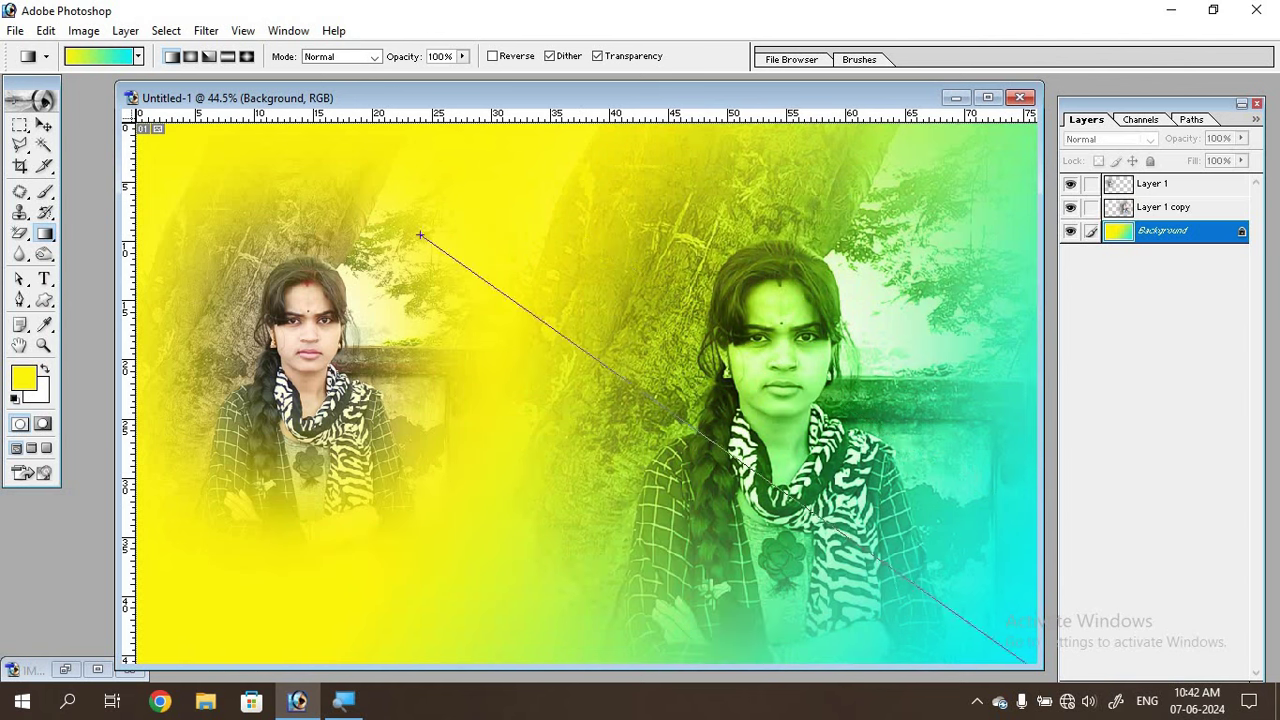
pyautogui.moveTo(420, 234); pyautogui.dragTo(1030, 655)
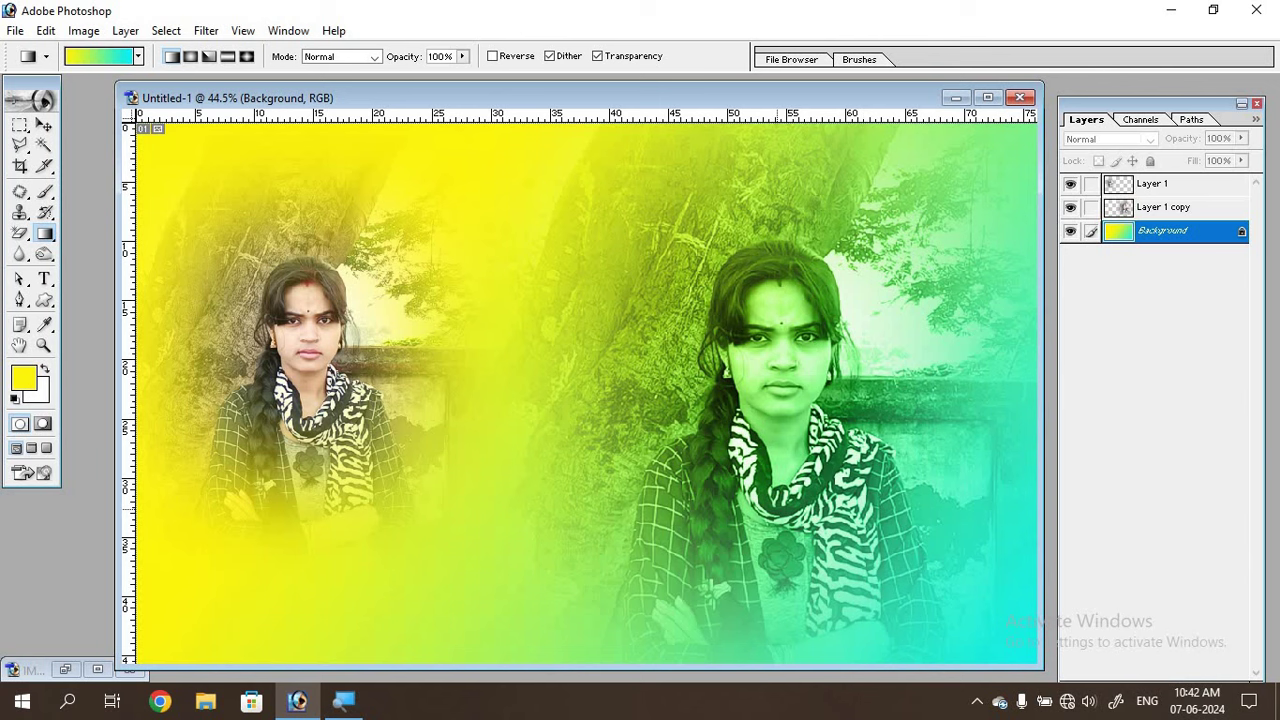
pyautogui.click(44, 125)
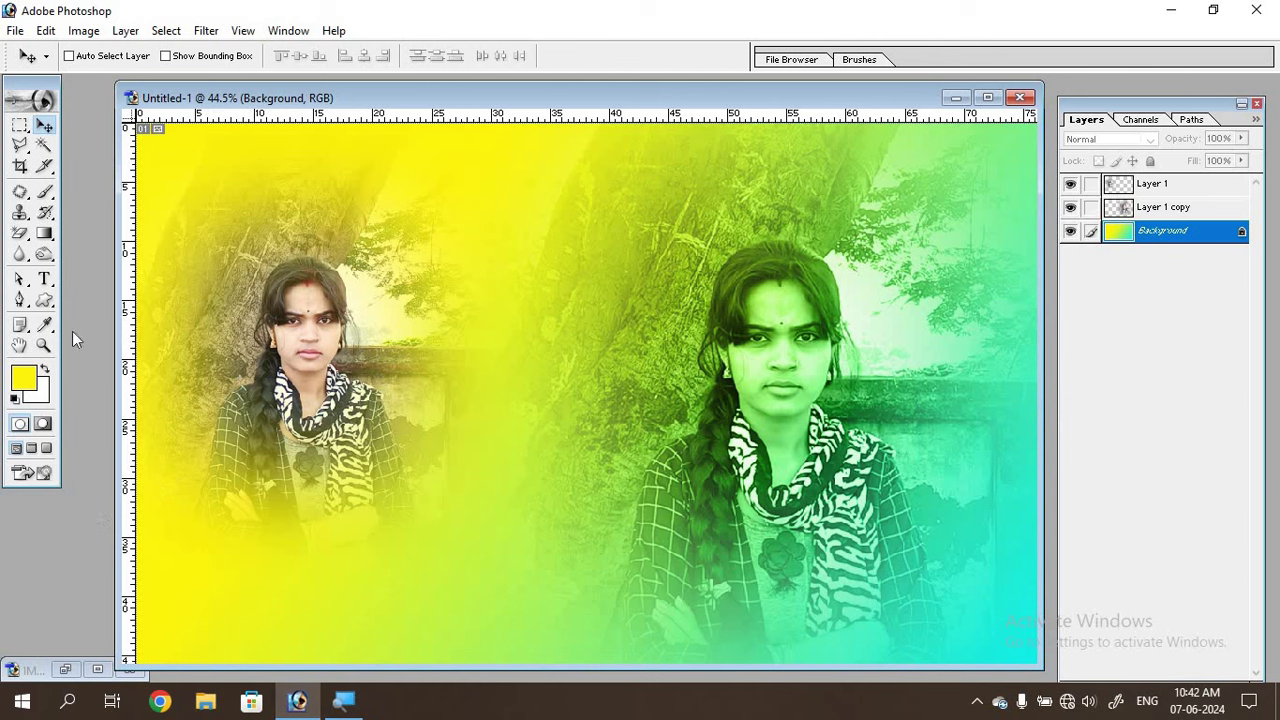
pyautogui.click(43, 300)
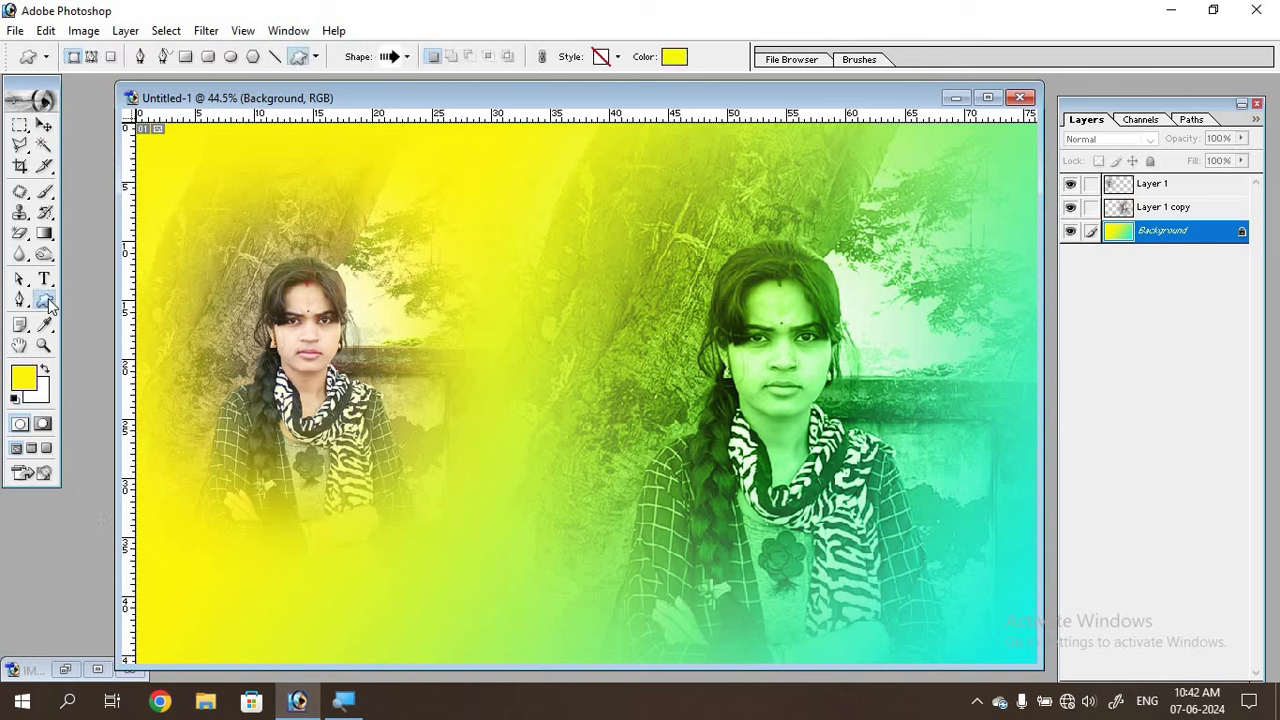
pyautogui.click(409, 57)
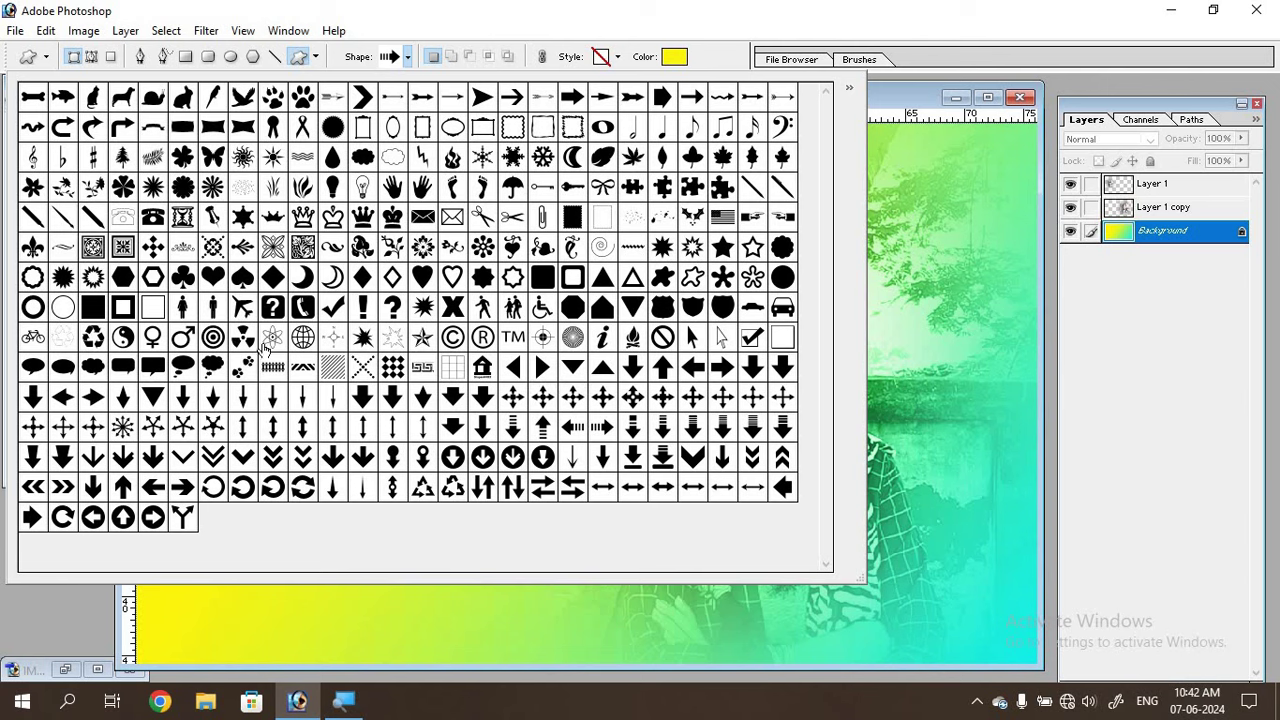
pyautogui.click(893, 75)
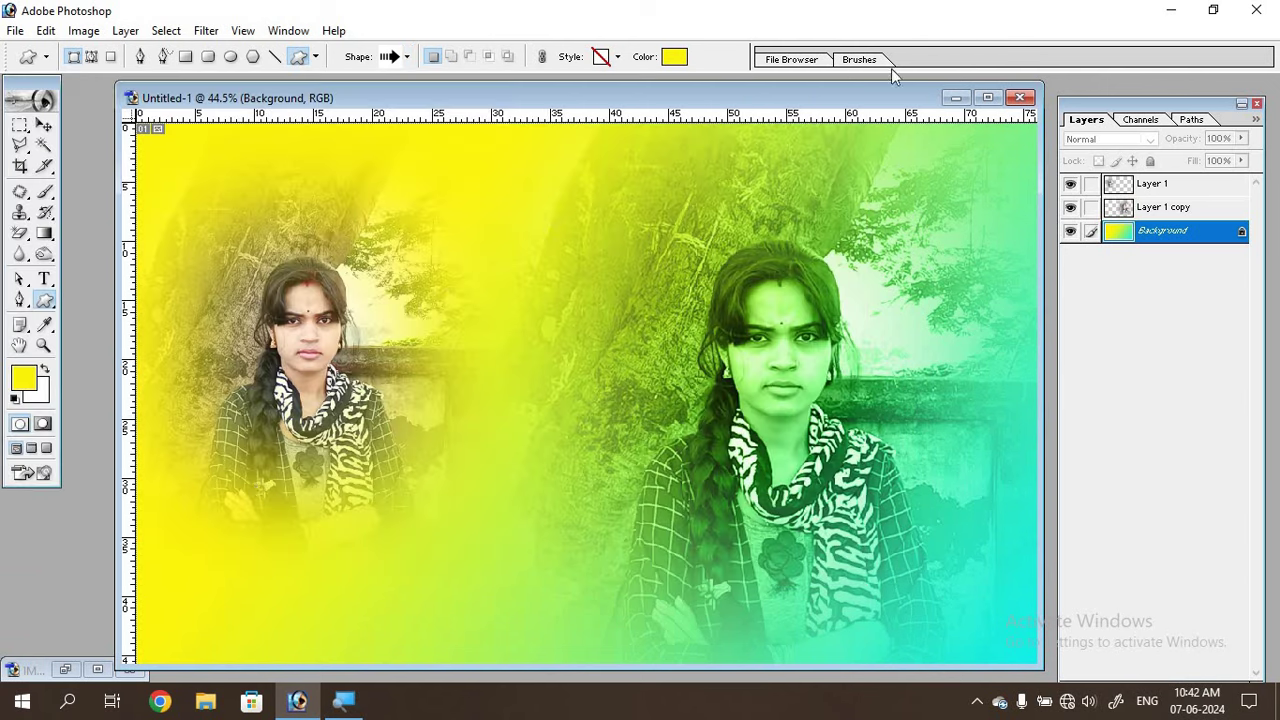
# Step: Open Mtcc (26).psd from Local Disk (F:) > DTP Course > 153-Photoshop masnk psd
pyautogui.hotkey('ctrl', 'o')
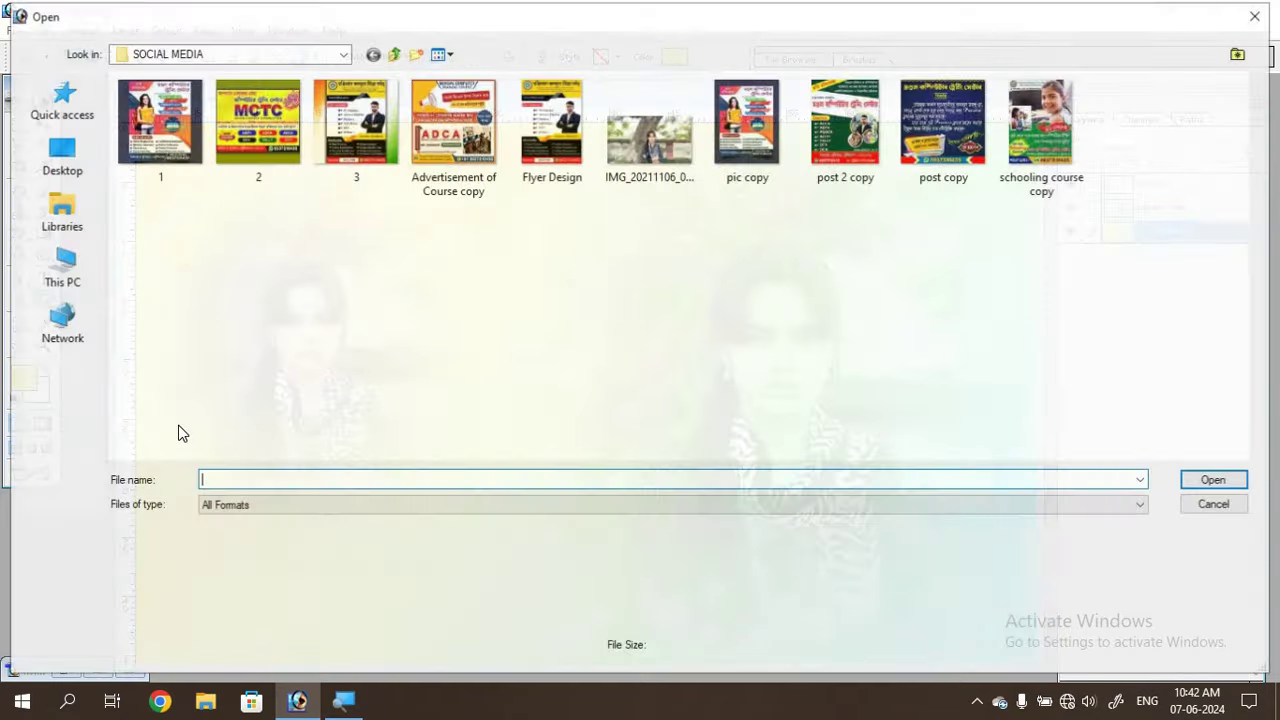
pyautogui.click(62, 268)
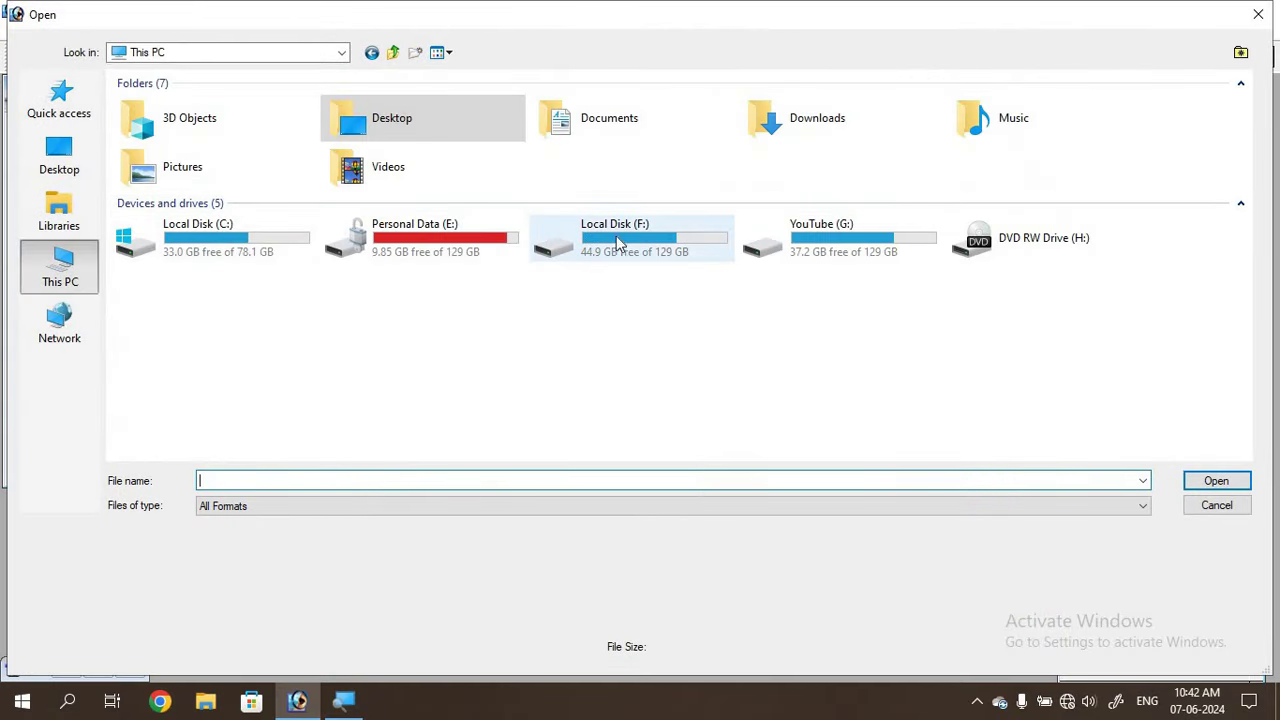
pyautogui.doubleClick(657, 250)
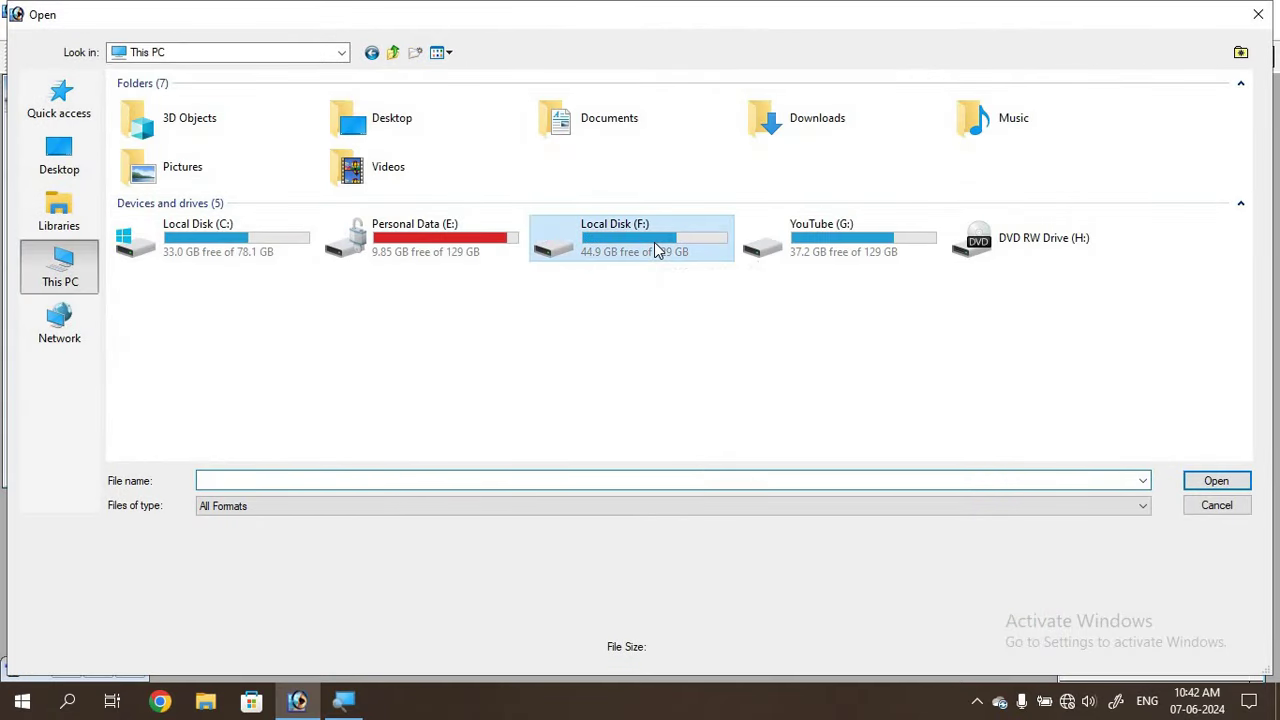
pyautogui.doubleClick(1030, 117)
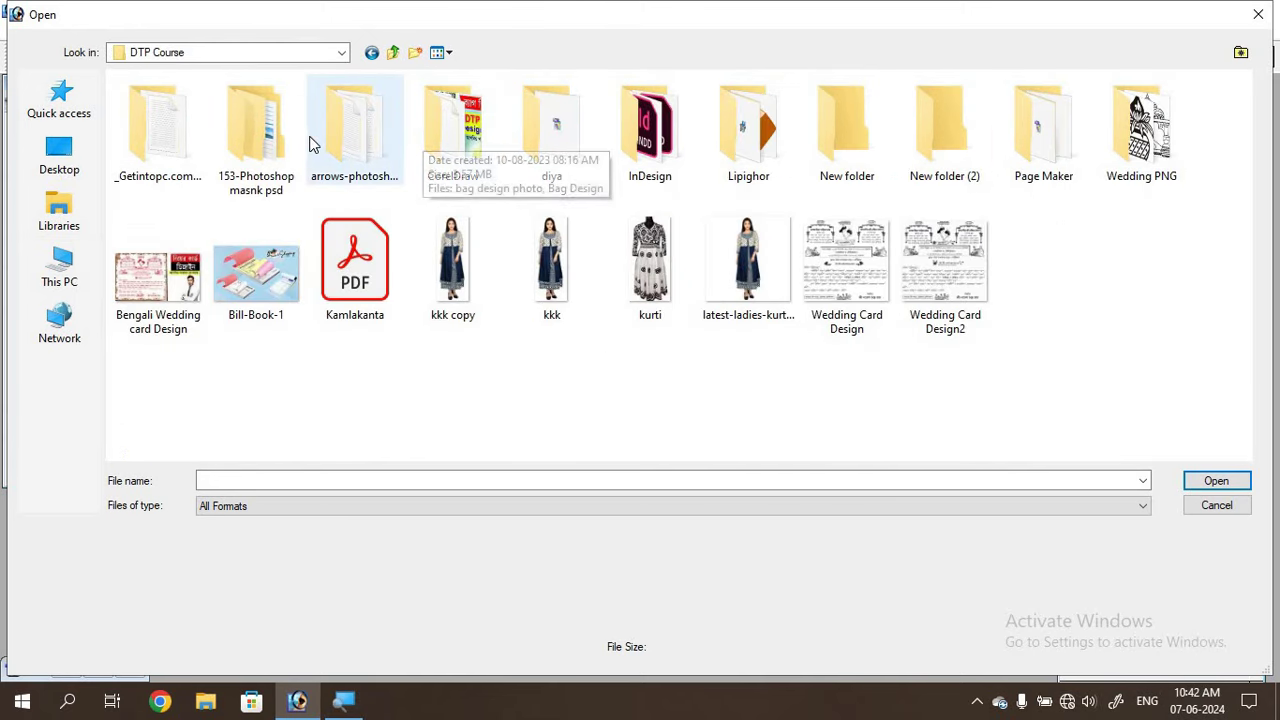
pyautogui.doubleClick(251, 140)
pyautogui.doubleClick(294, 101)
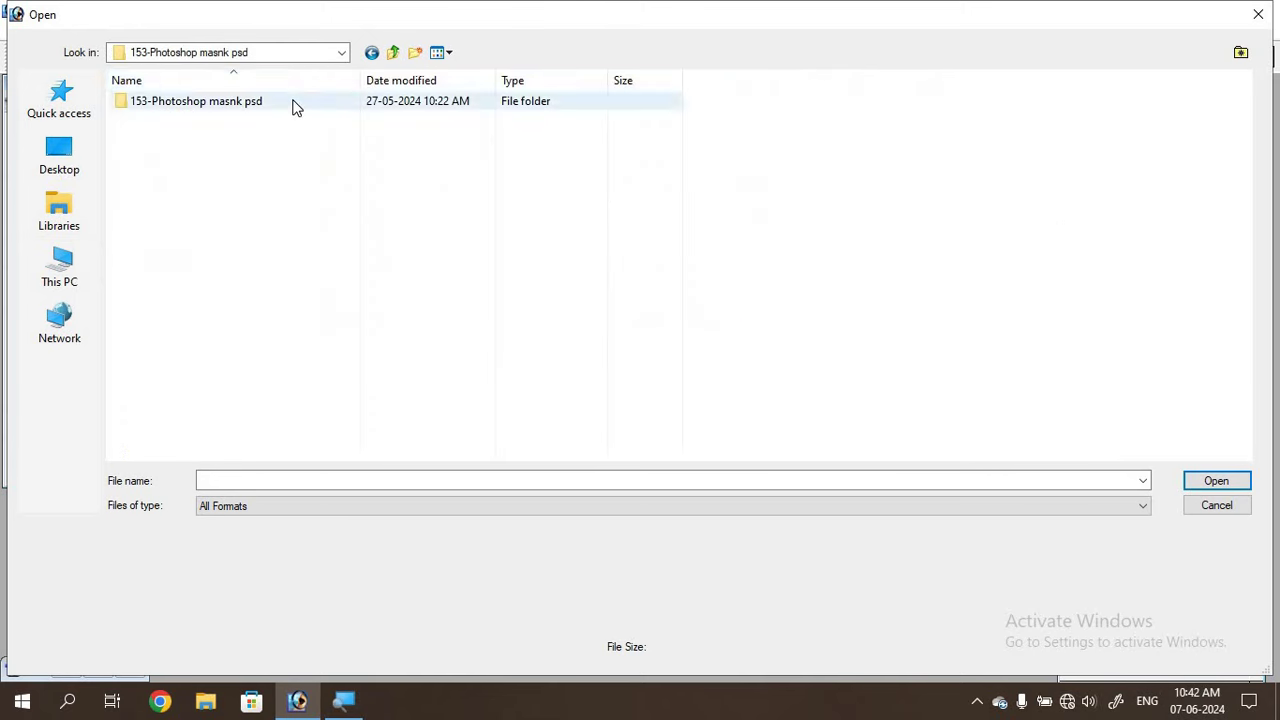
pyautogui.click(438, 413)
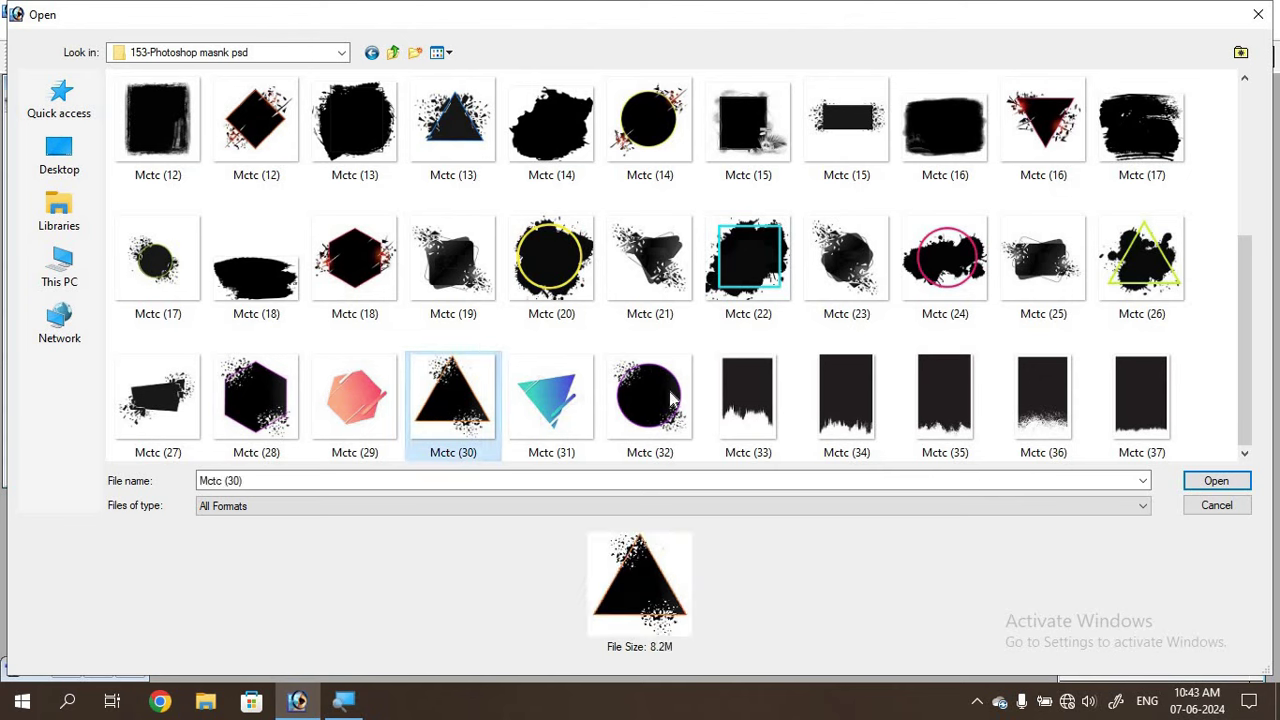
pyautogui.click(1141, 262)
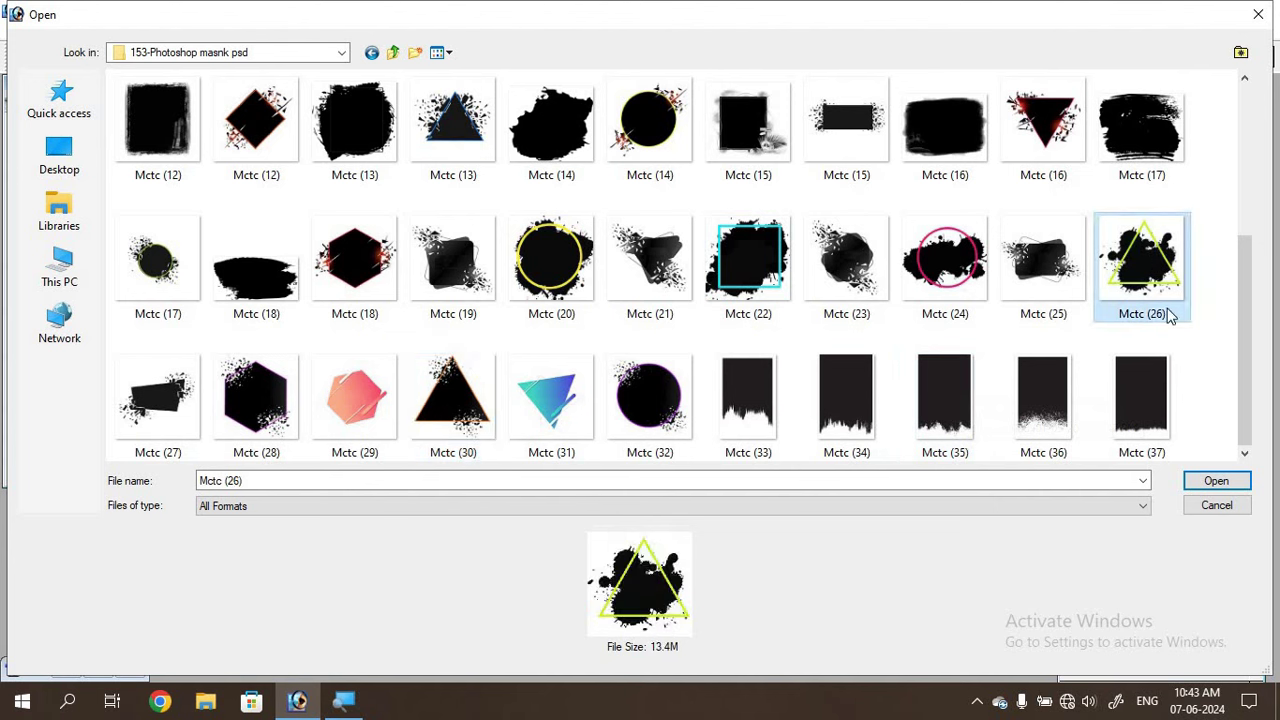
pyautogui.click(1234, 485)
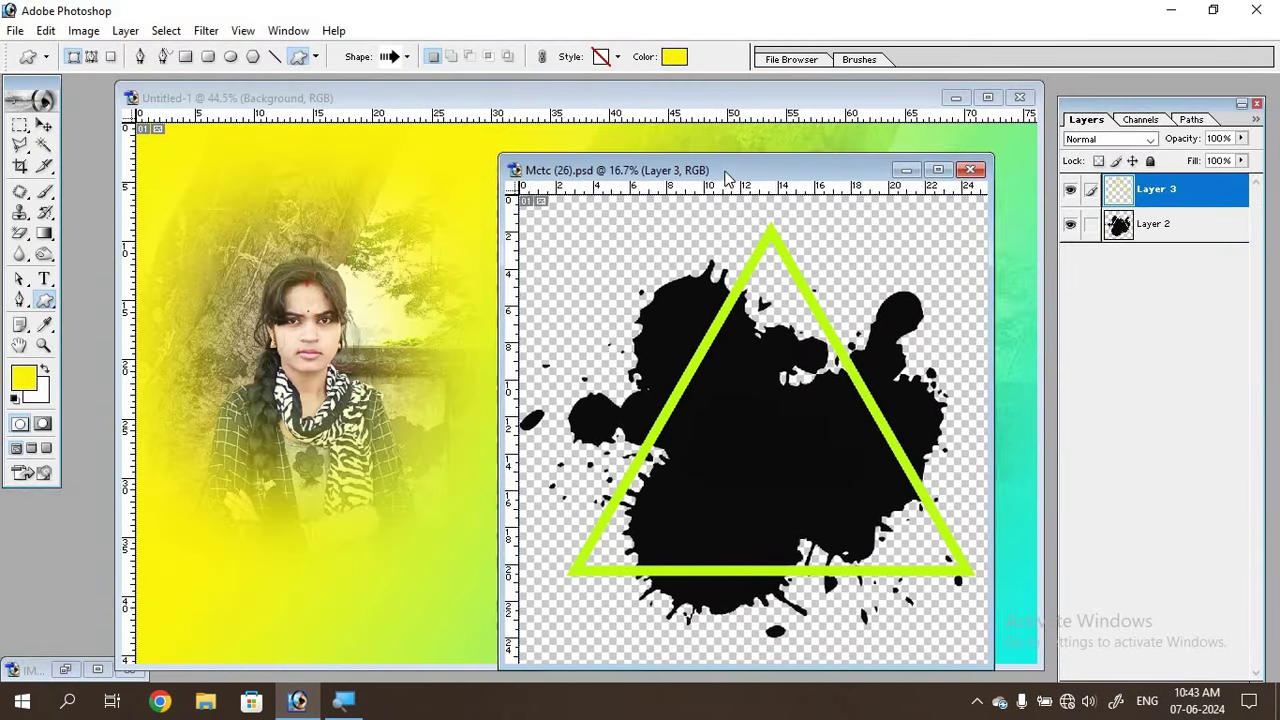
# Step: Copy the black ink-splash layer from Mtcc (26).psd into the poster
pyautogui.moveTo(311, 116); pyautogui.dragTo(732, 182)
pyautogui.click(1160, 232)
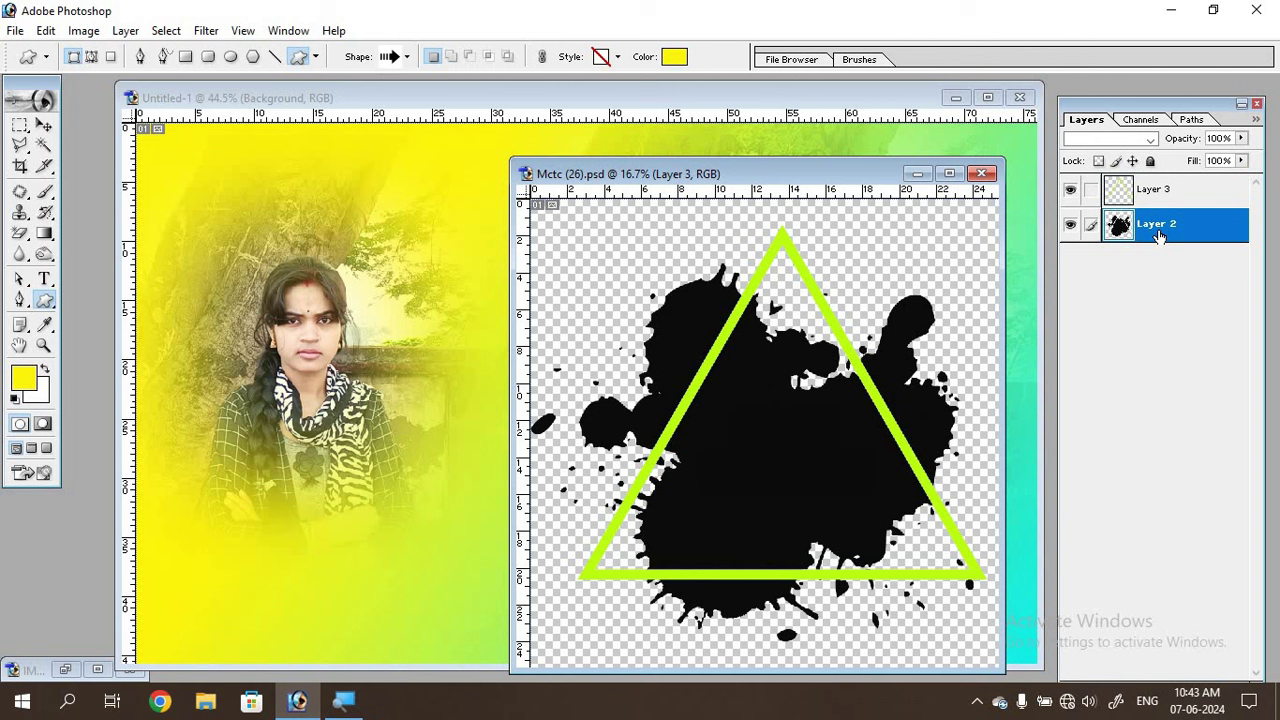
pyautogui.click(44, 124)
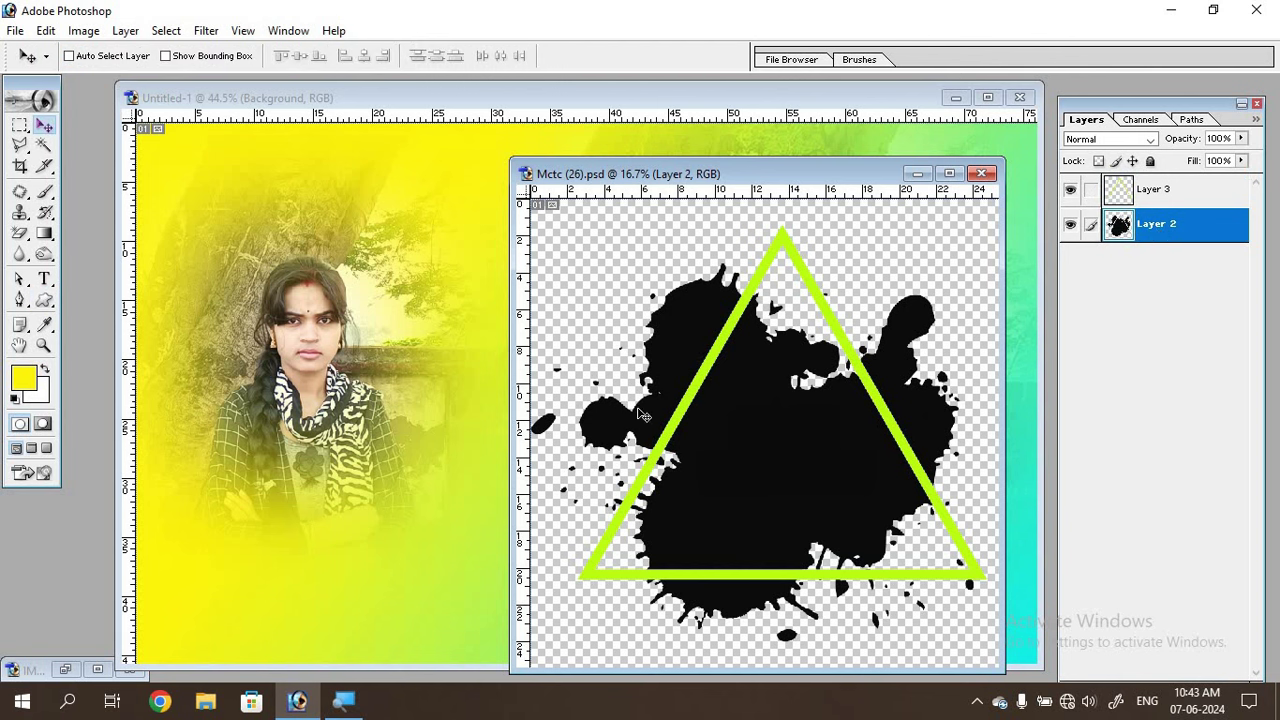
pyautogui.moveTo(751, 440)
pyautogui.mouseDown()
pyautogui.moveTo(709, 455)
pyautogui.moveTo(340, 425)
pyautogui.mouseUp()
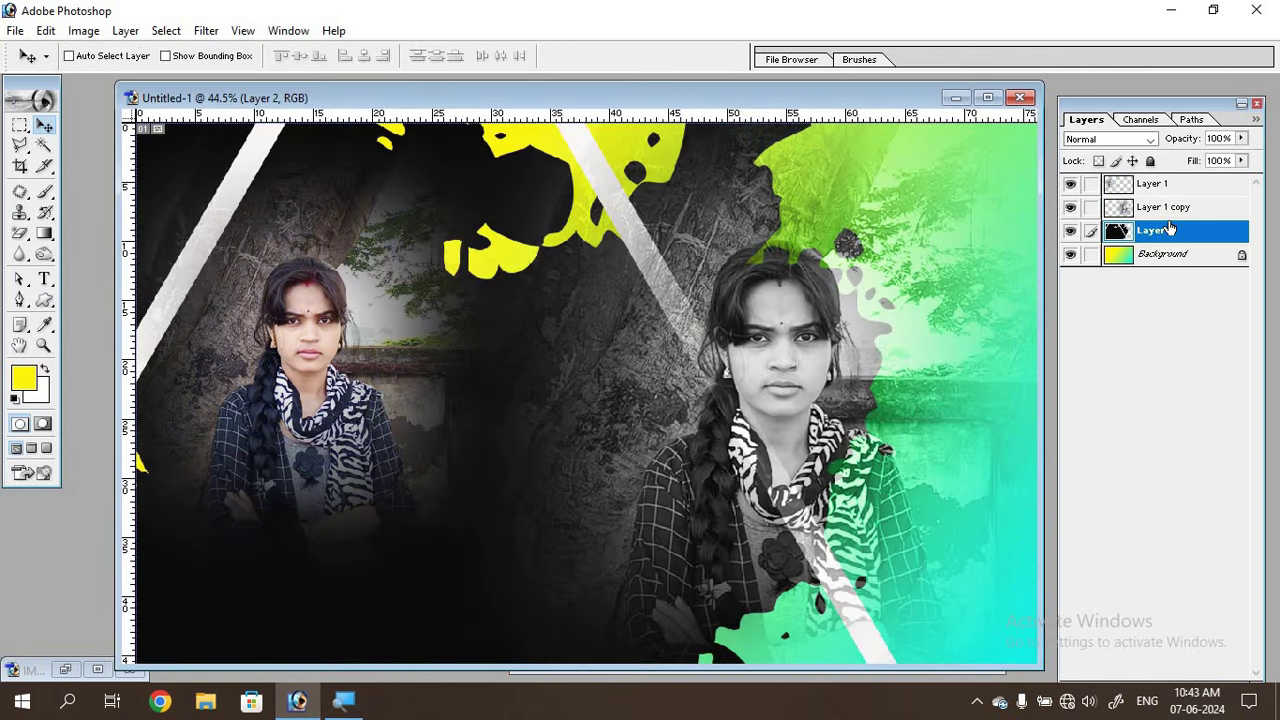
pyautogui.moveTo(1165, 233); pyautogui.dragTo(1165, 206)
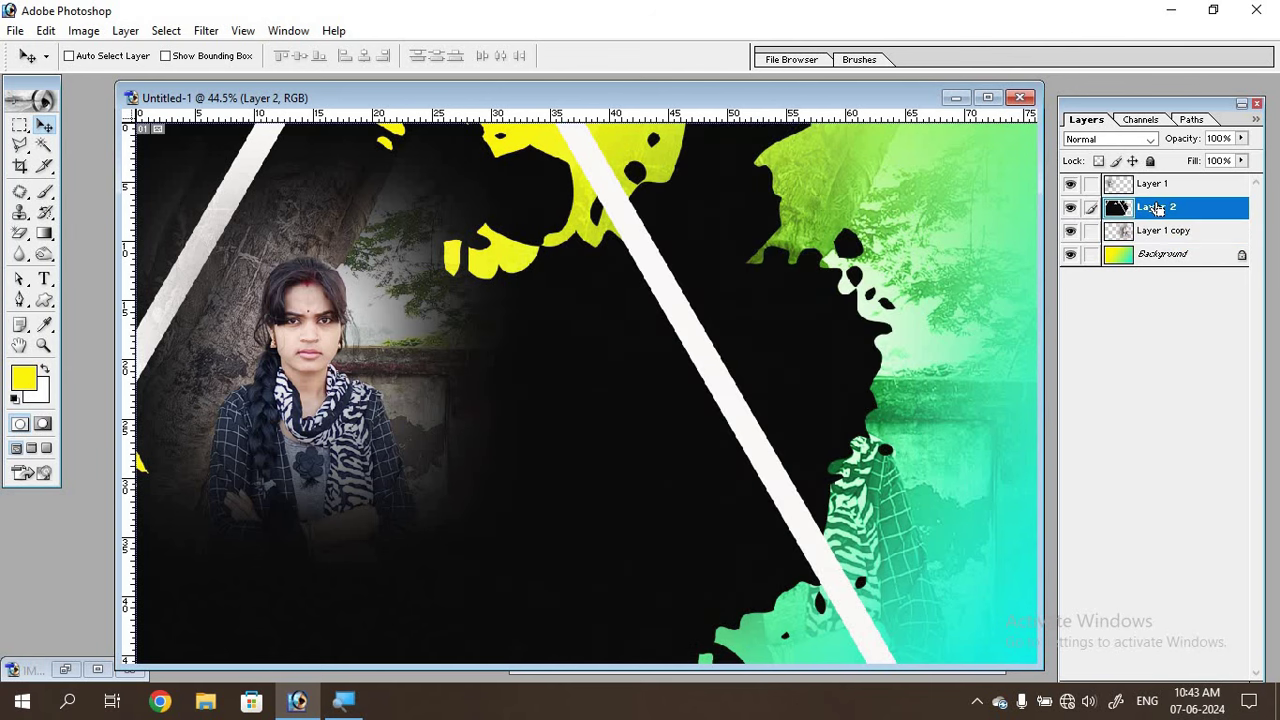
# Step: Scale the ink splash down to about 38% over the left portrait
pyautogui.hotkey('ctrl', 't')
pyautogui.hotkey('ctrl', '-')
pyautogui.hotkey('ctrl', '-')
pyautogui.hotkey('ctrl', '-')
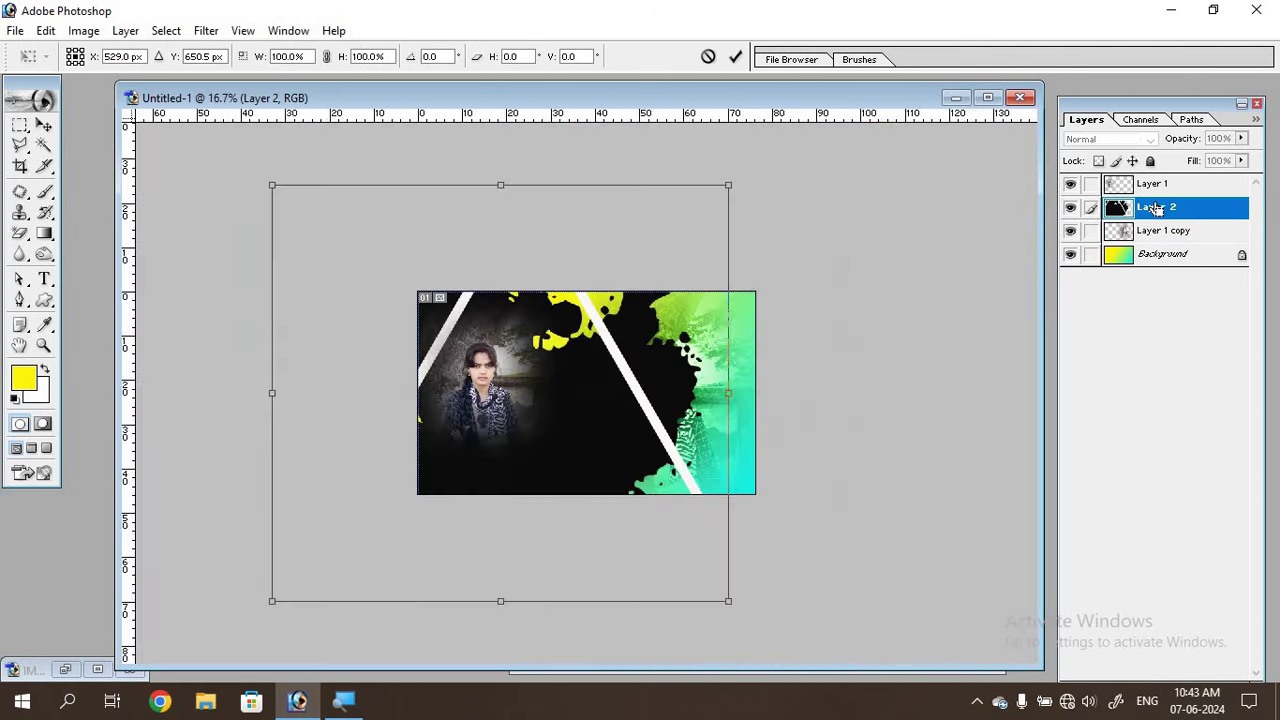
pyautogui.hotkey('ctrl', '-')
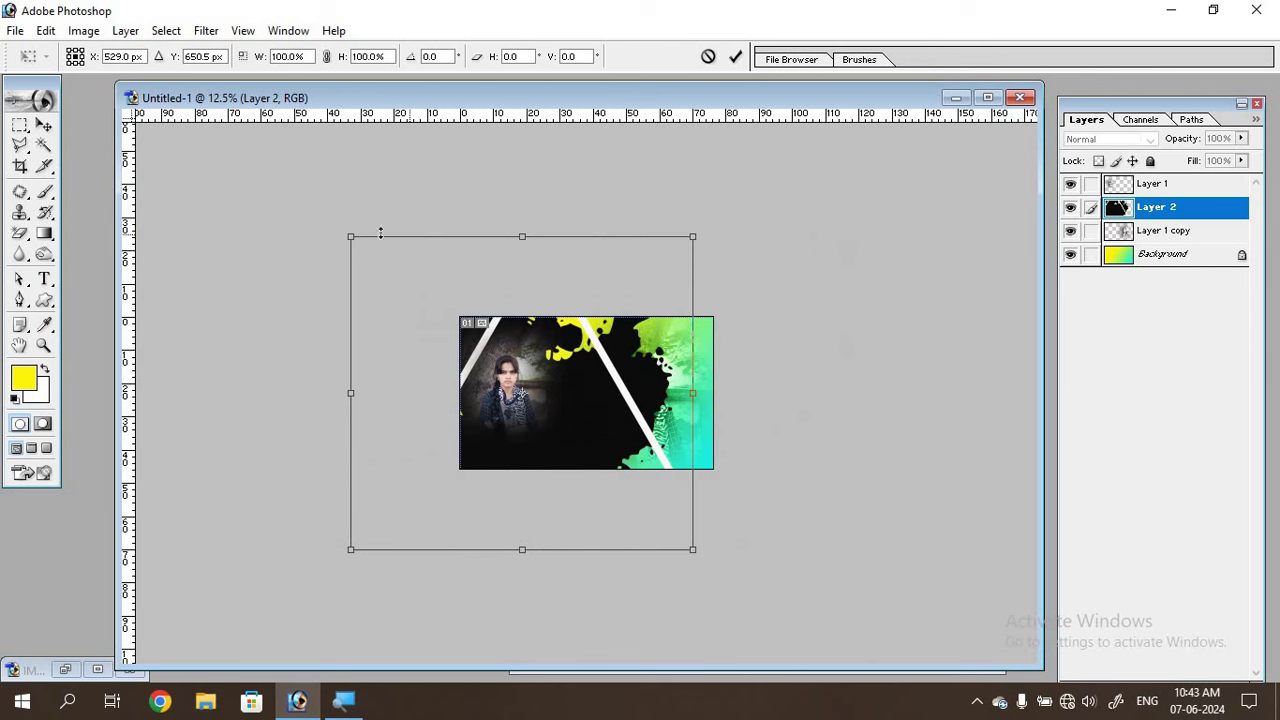
pyautogui.moveTo(346, 234)
pyautogui.mouseDown()
pyautogui.moveTo(590, 461)
pyautogui.moveTo(505, 353)
pyautogui.mouseUp()
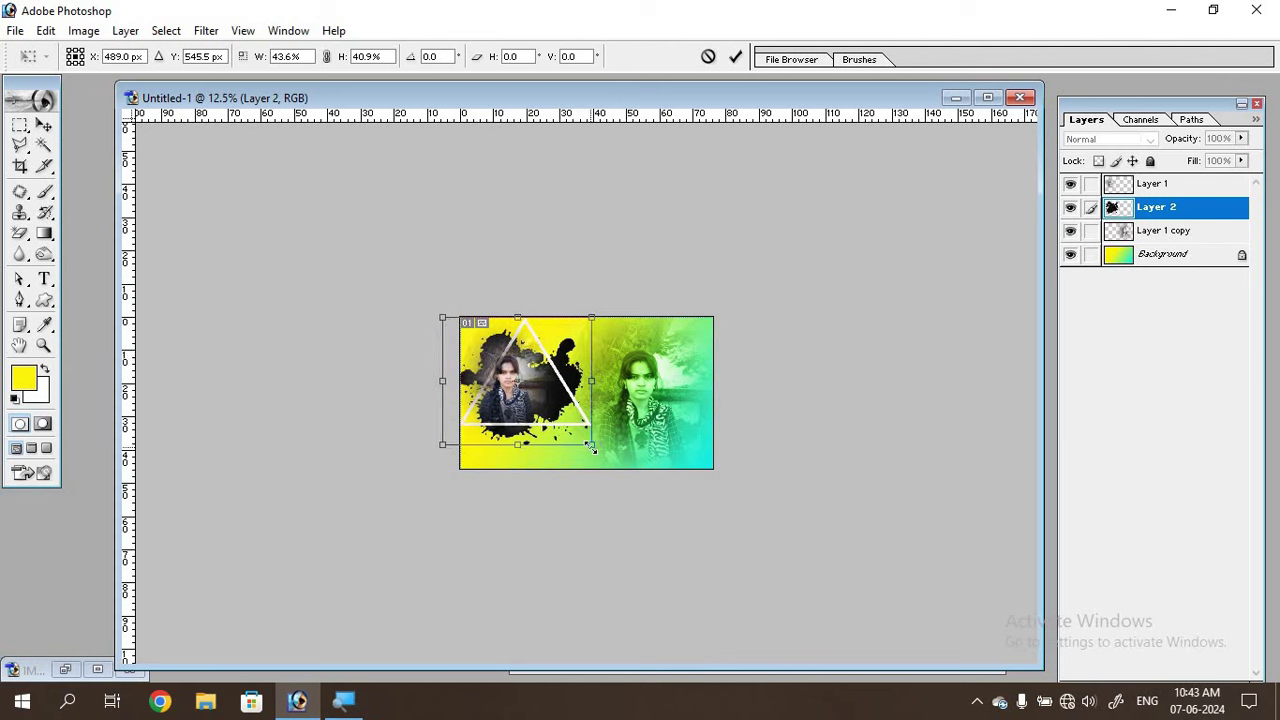
pyautogui.moveTo(590, 449); pyautogui.dragTo(571, 437)
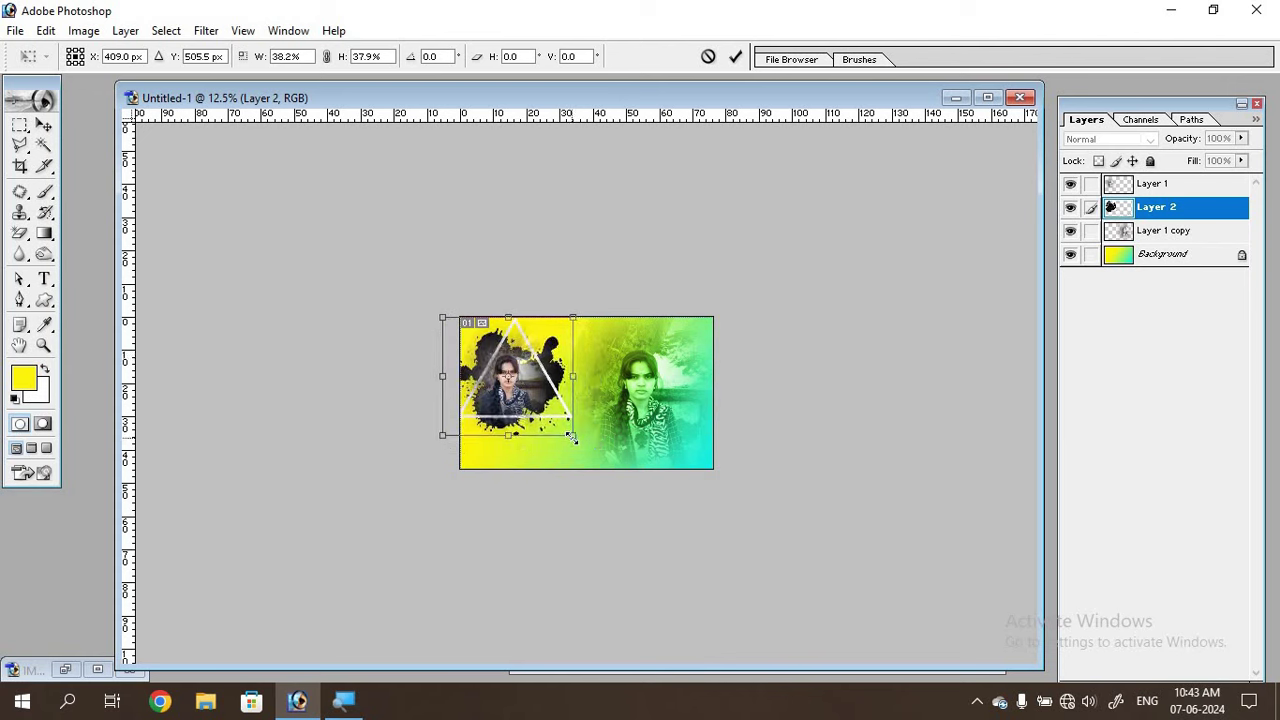
pyautogui.press('Return')
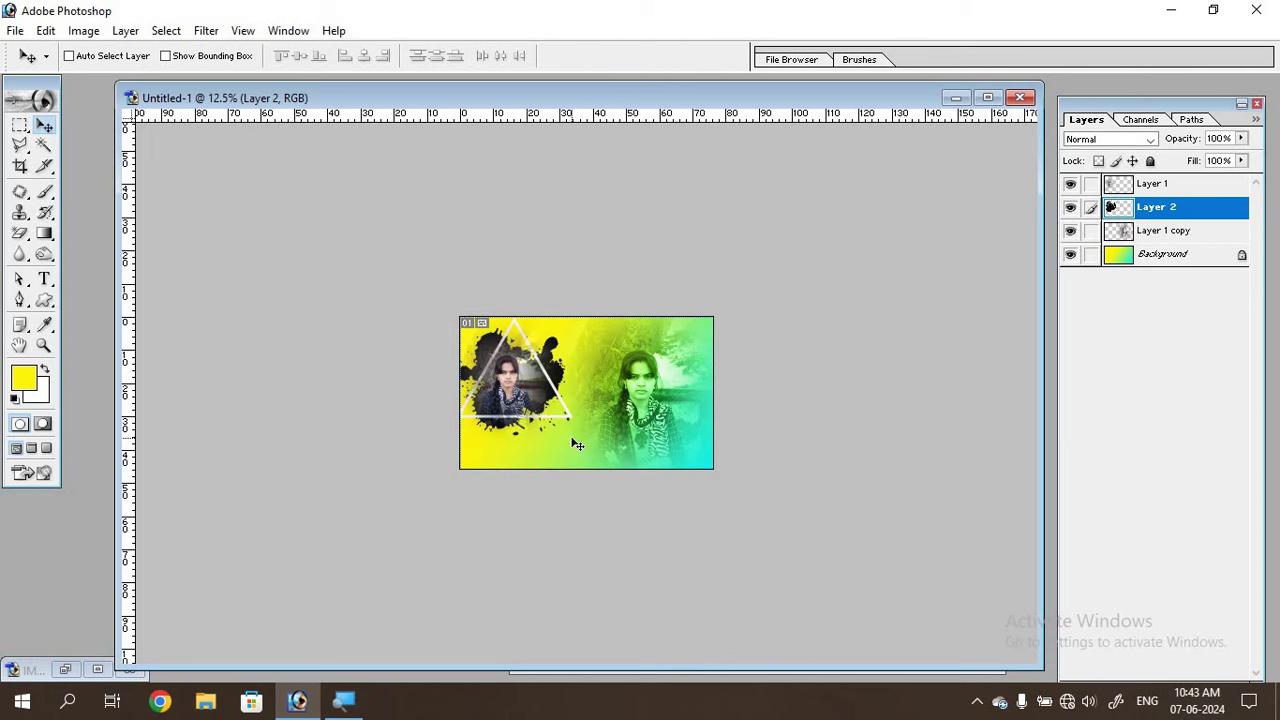
# Step: Fit the poster in view and fine-tune the splash frame's position
pyautogui.hotkey('ctrl', '0')
pyautogui.moveTo(356, 367); pyautogui.dragTo(370, 383)
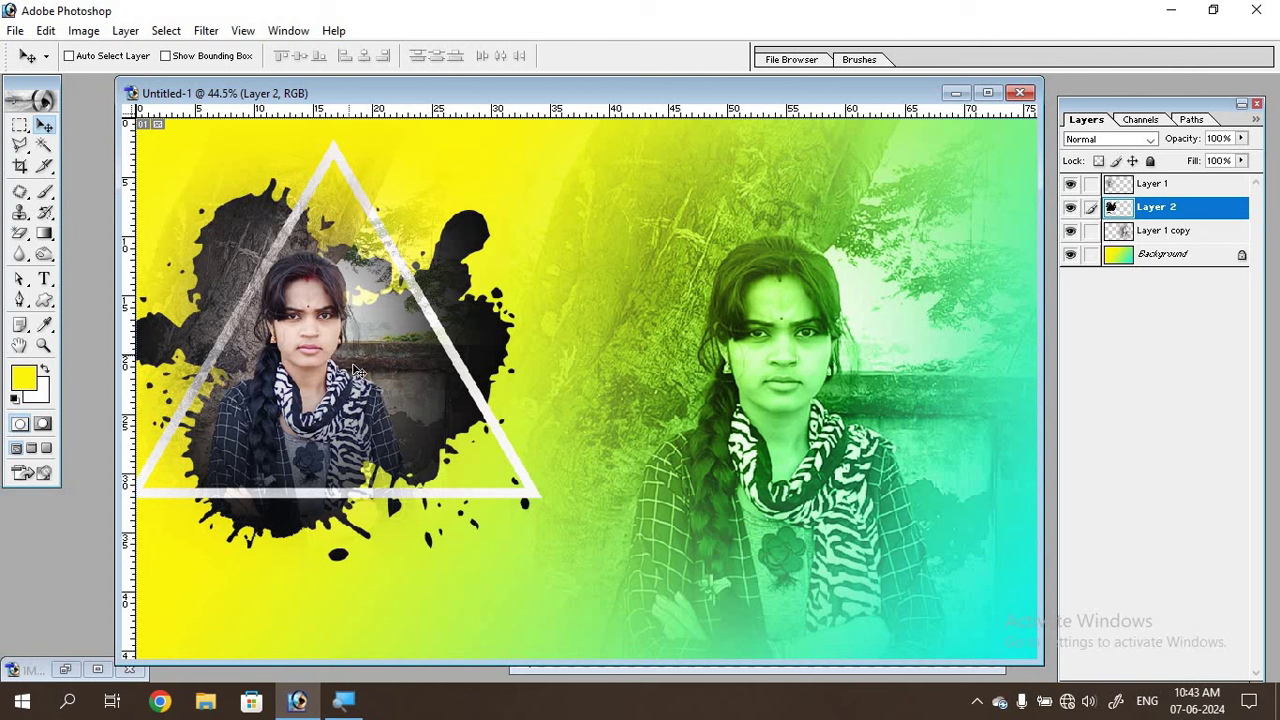
pyautogui.moveTo(354, 364); pyautogui.dragTo(354, 359)
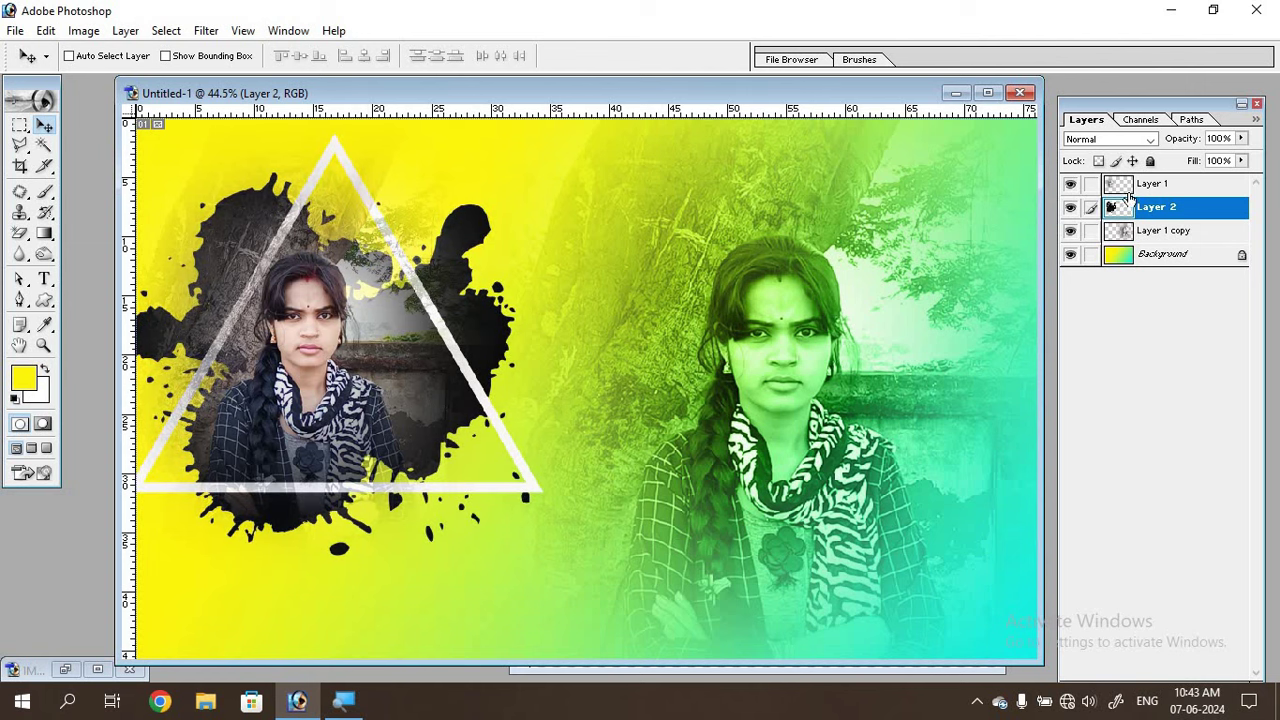
pyautogui.moveTo(372, 414); pyautogui.dragTo(386, 414)
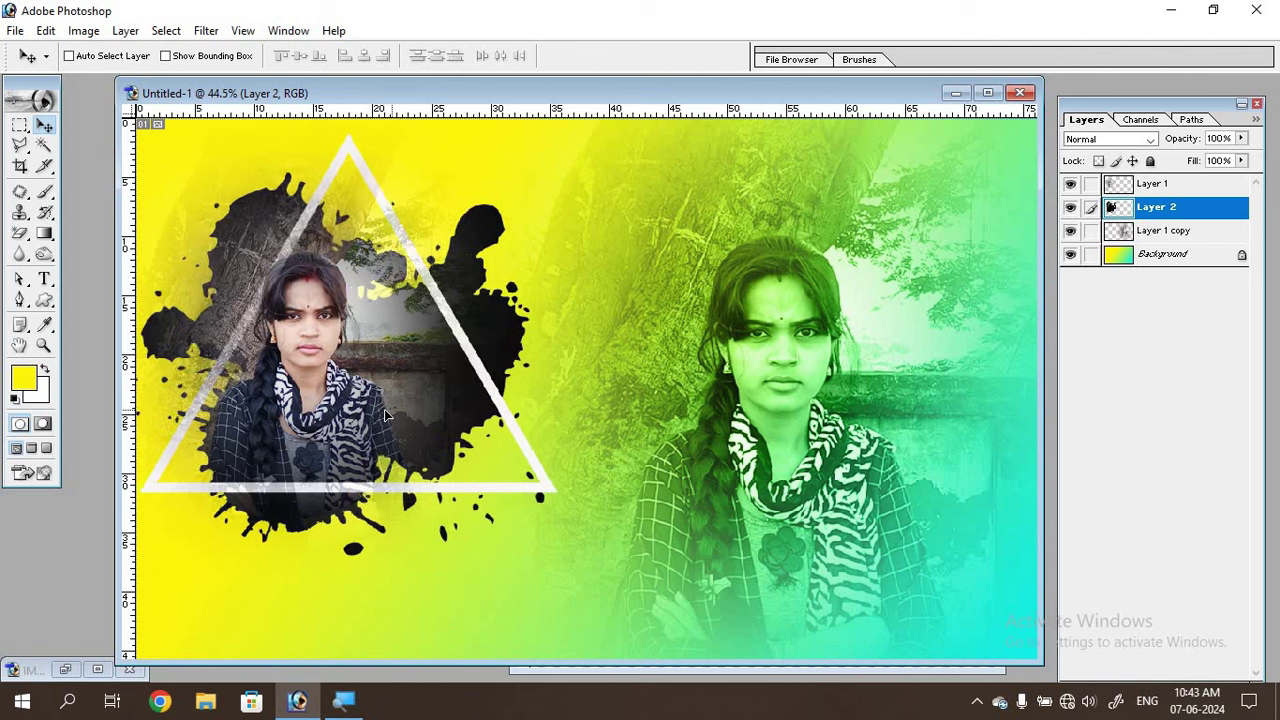
pyautogui.hotkey('shift', 'Left')
pyautogui.hotkey('shift', 'Left')
# Step: Align the colour portrait with the splash and clip Layer 1 to the ink-splash Layer 2
pyautogui.click(1155, 190)
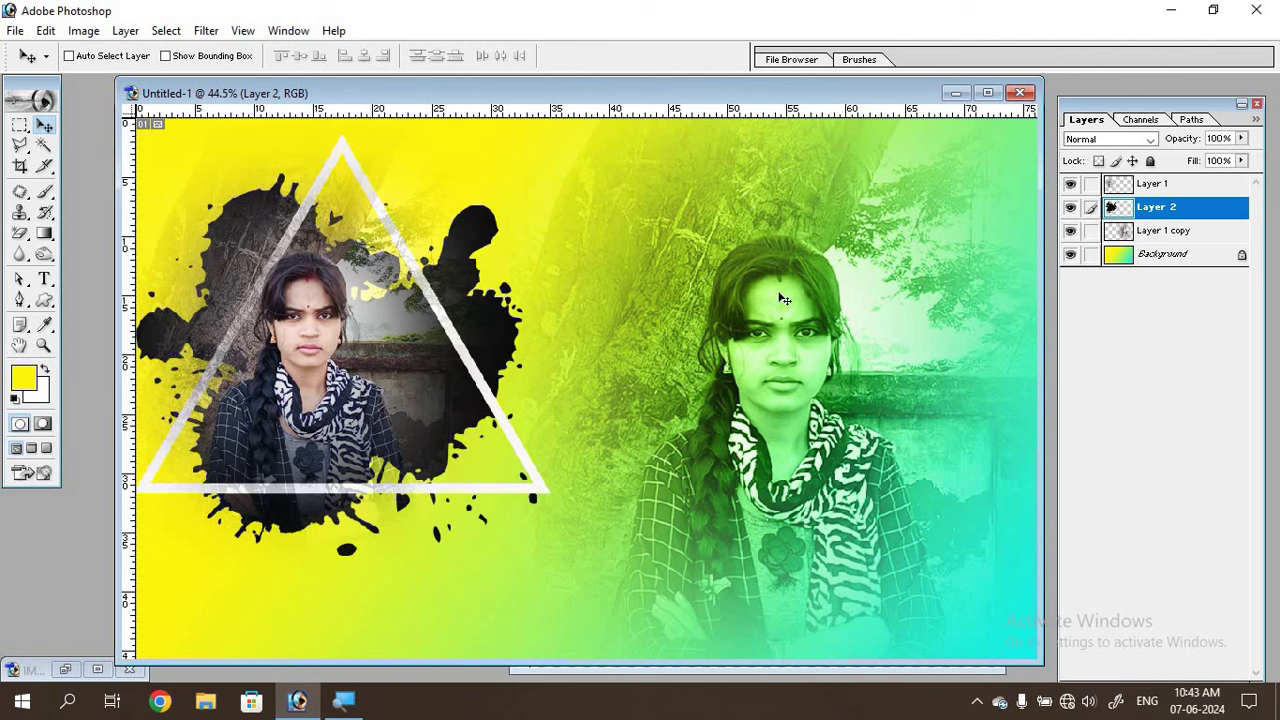
pyautogui.moveTo(317, 403); pyautogui.dragTo(344, 403)
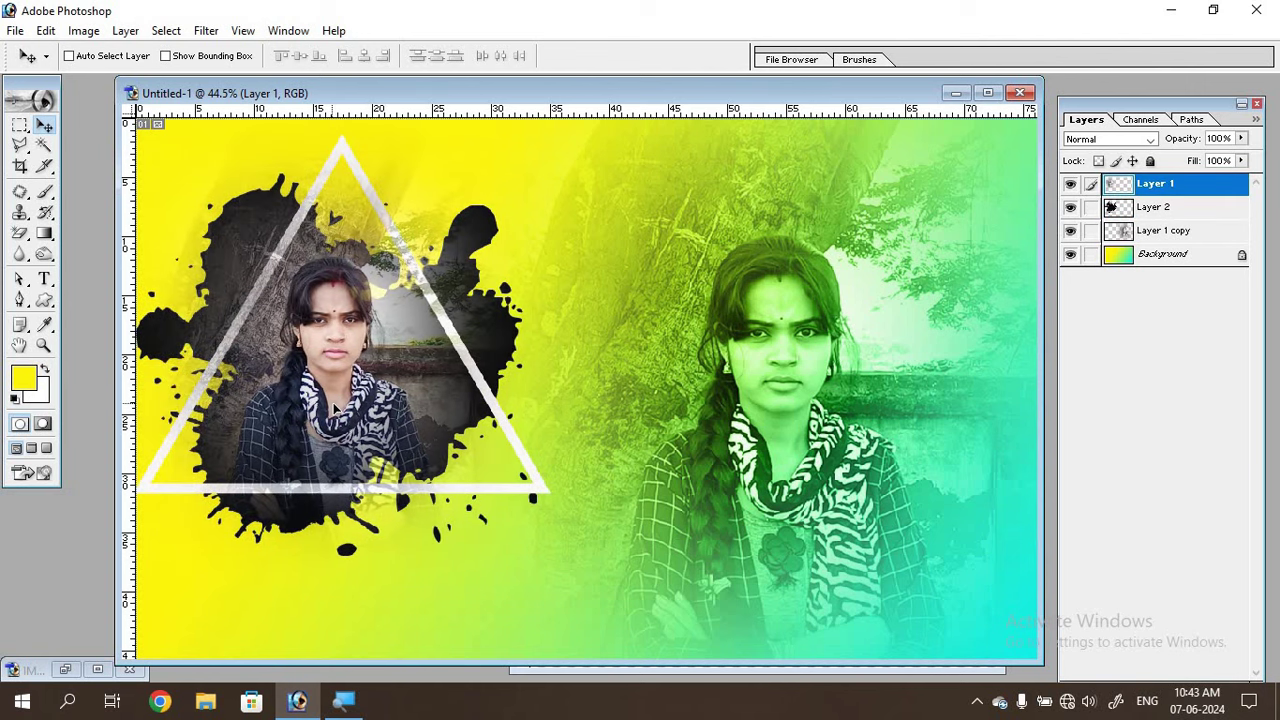
pyautogui.click(1135, 207)
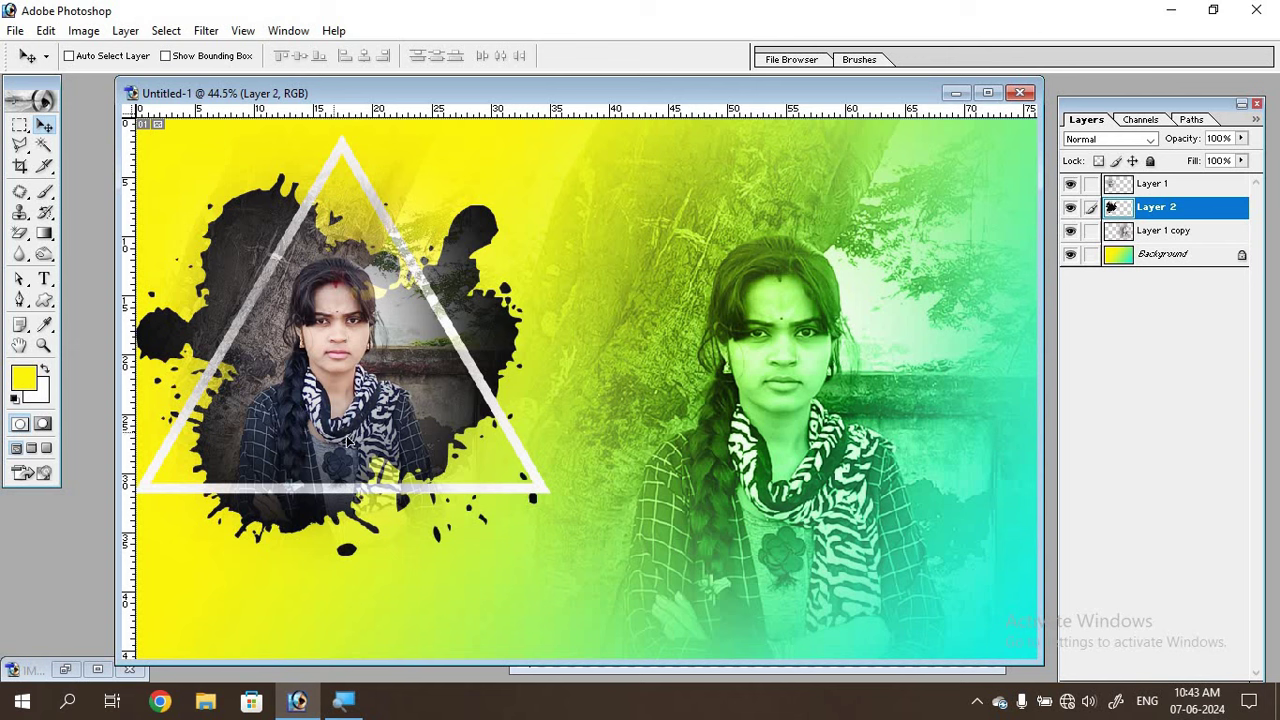
pyautogui.moveTo(336, 436); pyautogui.dragTo(345, 443)
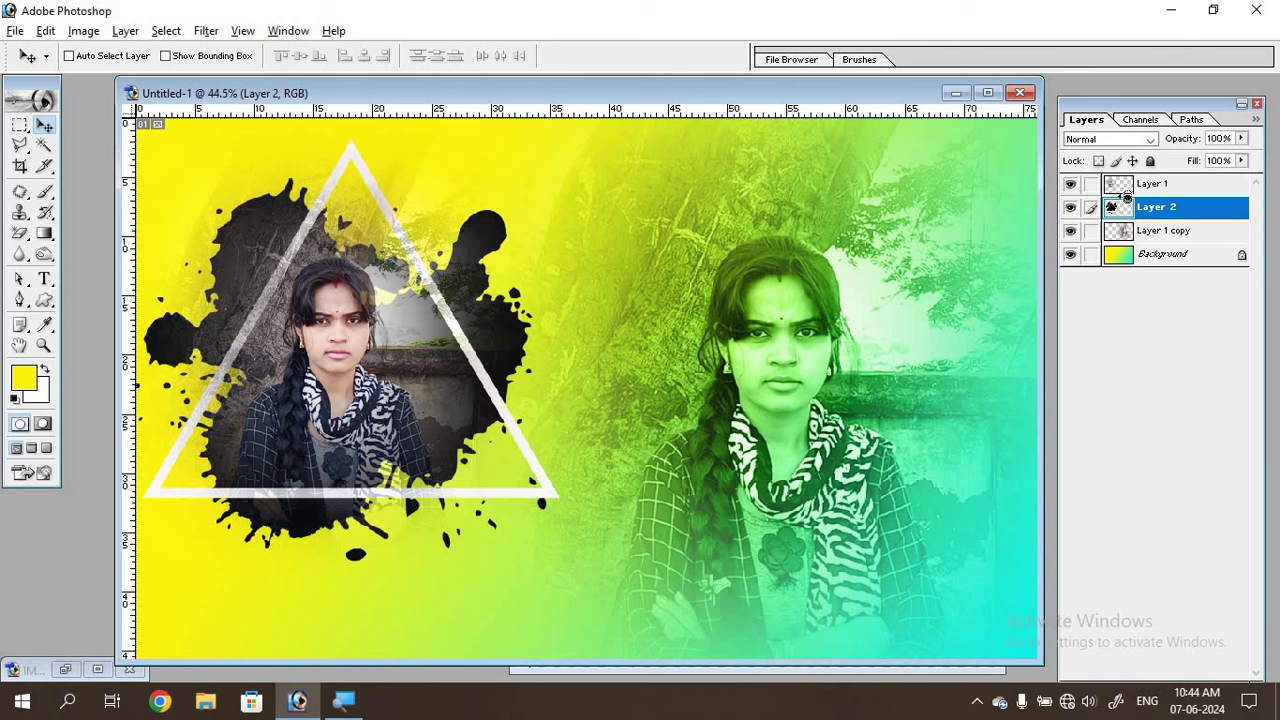
pyautogui.keyDown('alt'); pyautogui.click(1126, 194); pyautogui.keyUp('alt')
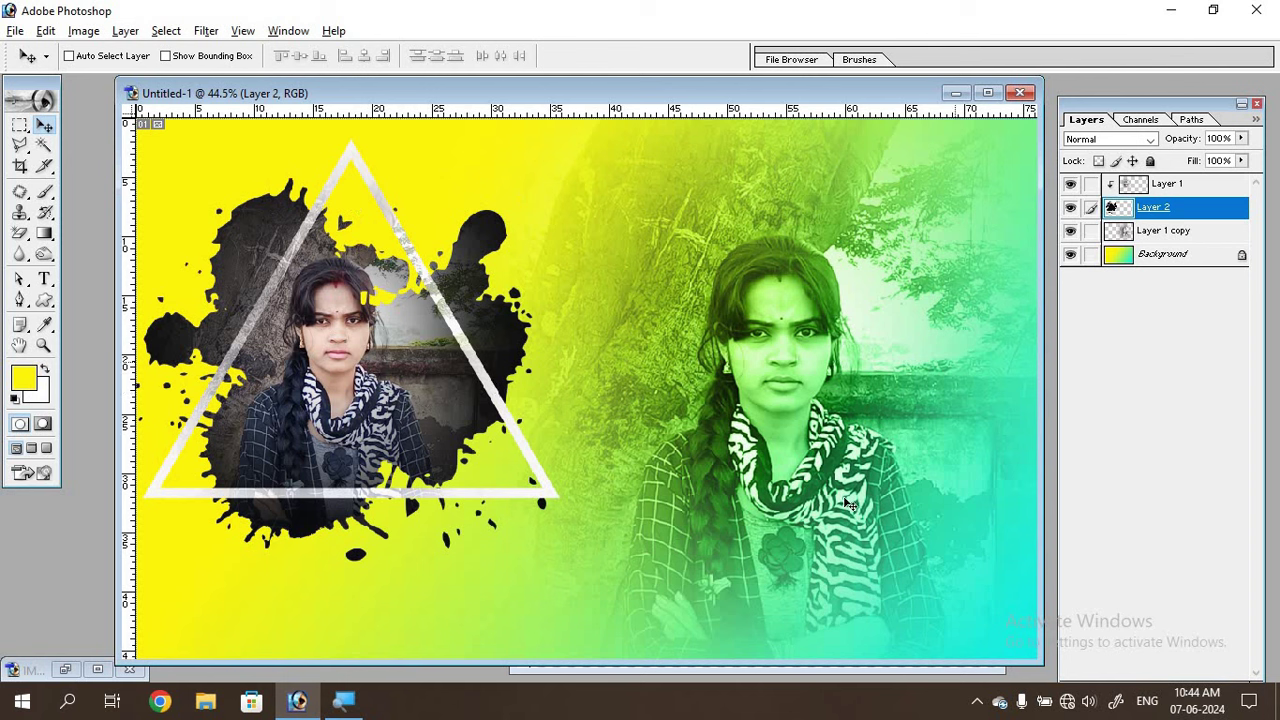
# Step: Copy the green triangle layer from Mctc (26).psd into the poster
pyautogui.click(570, 672)
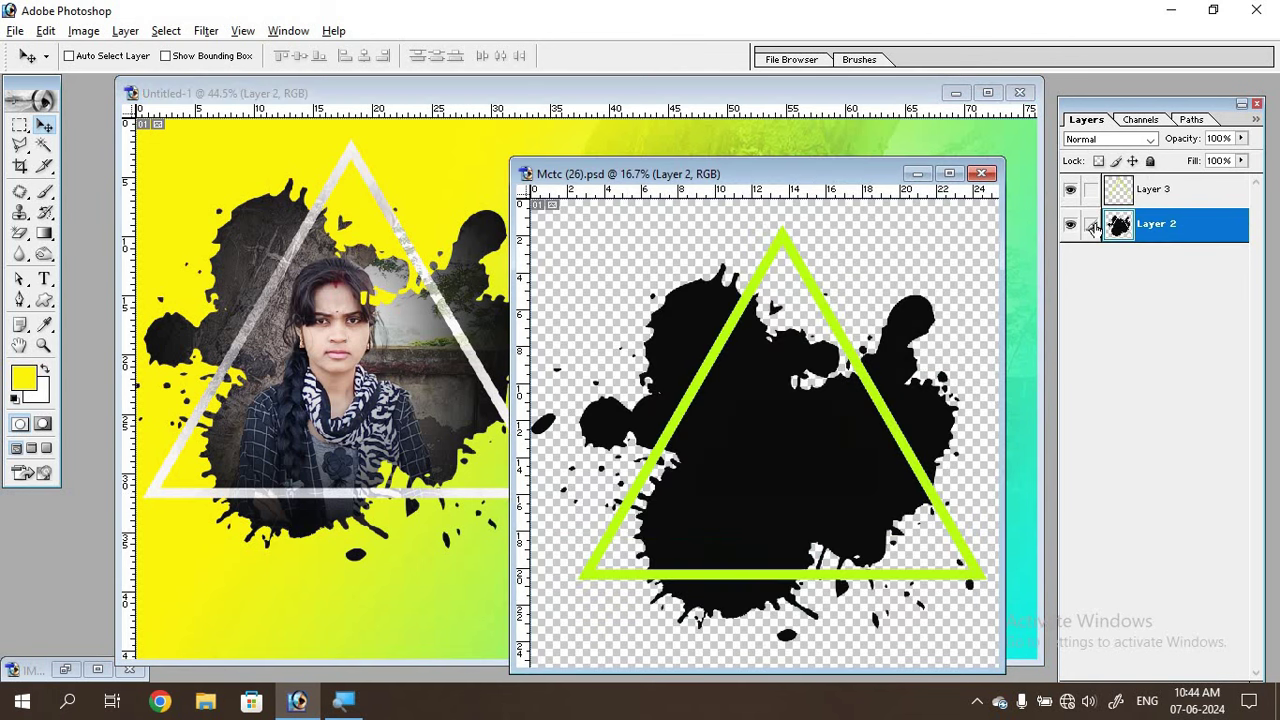
pyautogui.click(1150, 195)
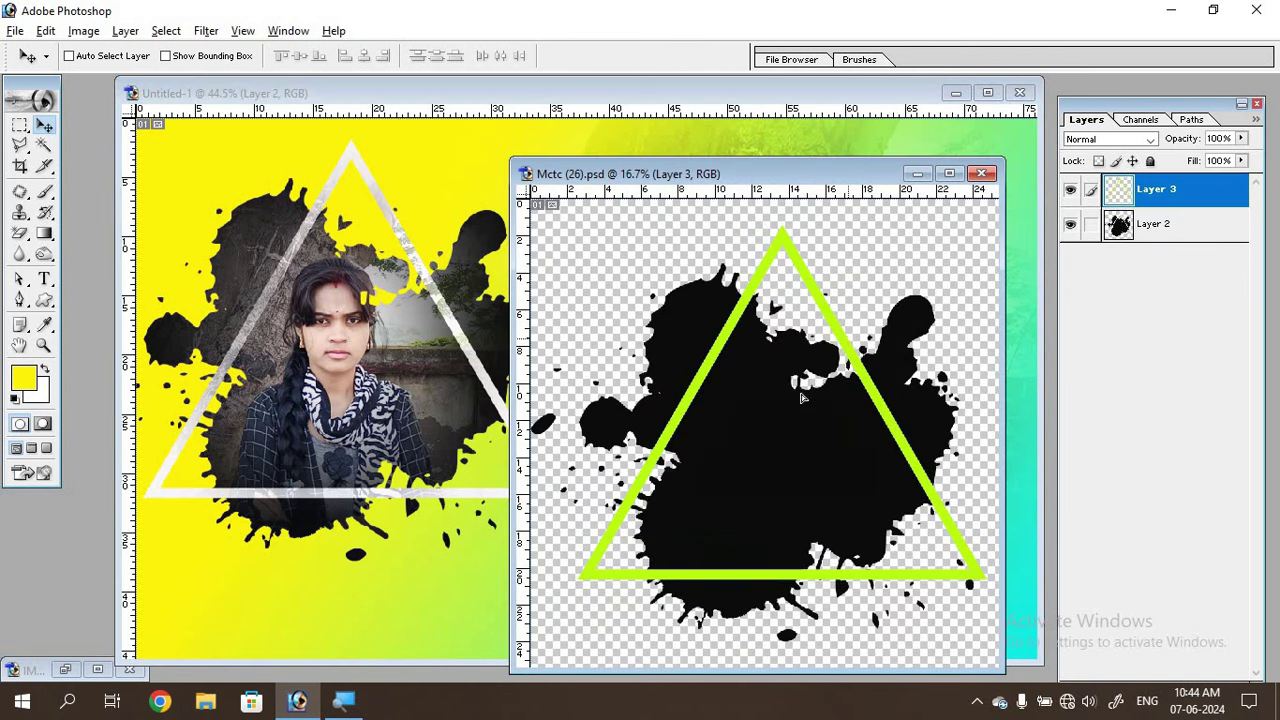
pyautogui.moveTo(802, 398); pyautogui.dragTo(404, 394)
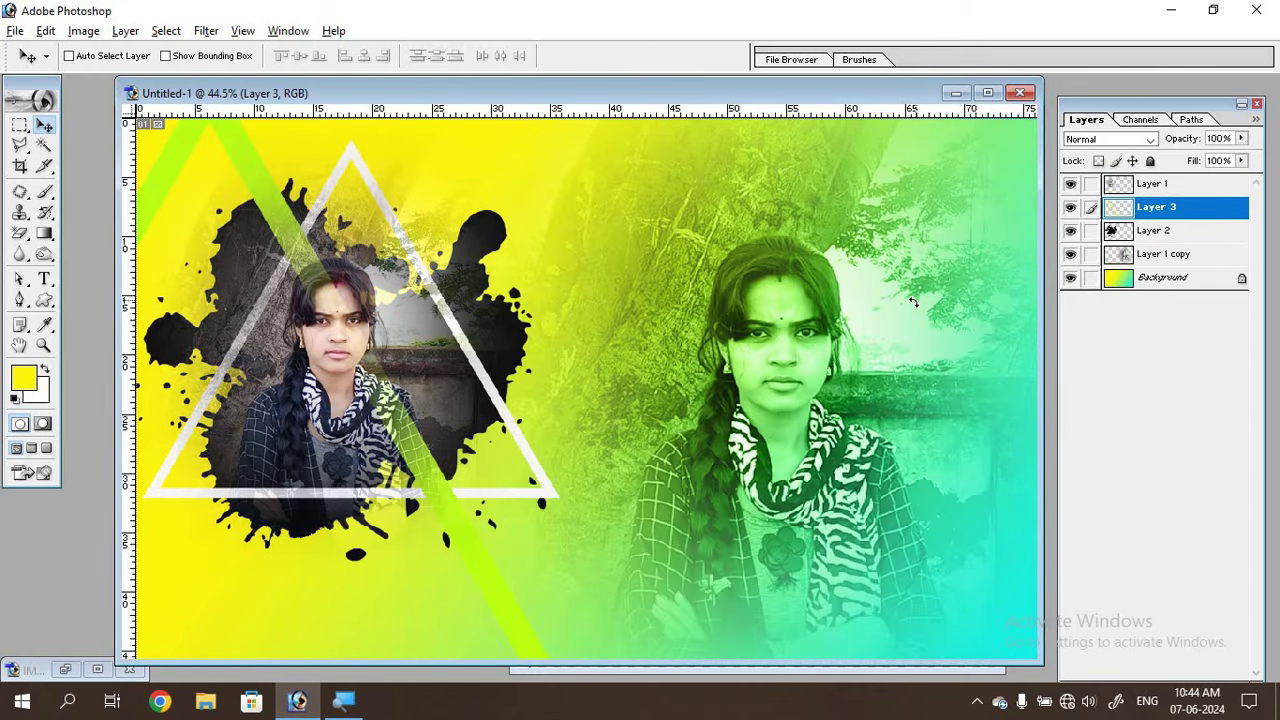
# Step: Shrink the green triangle and move it over the left portrait's splash
pyautogui.hotkey('ctrl', 't')
pyautogui.hotkey('ctrl', '-')
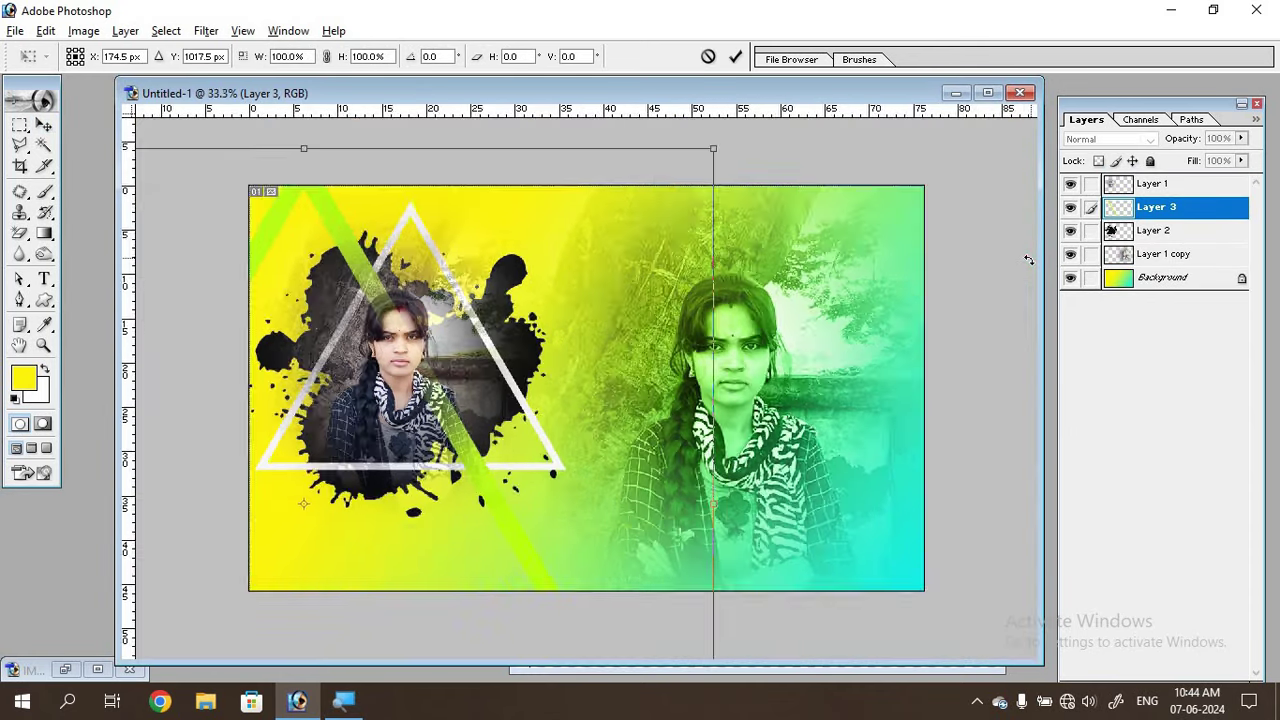
pyautogui.hotkey('ctrl', '-')
pyautogui.hotkey('ctrl', '-')
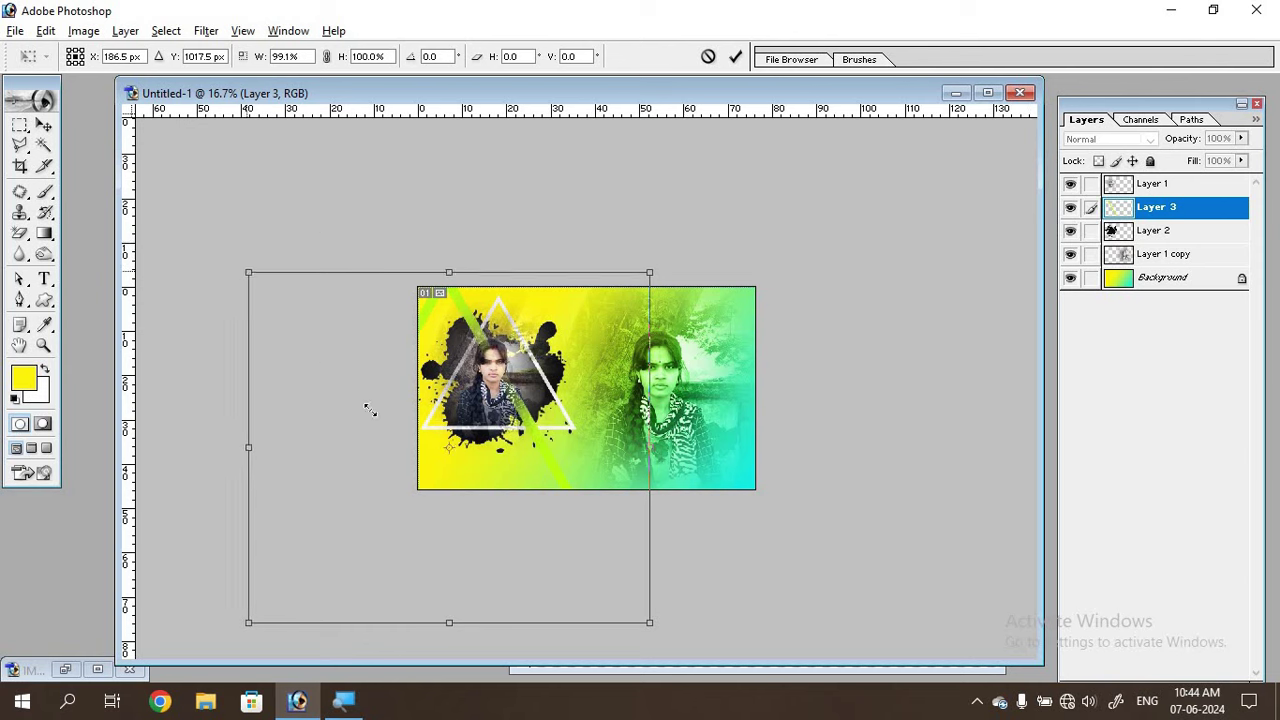
pyautogui.moveTo(241, 268); pyautogui.dragTo(446, 457)
pyautogui.moveTo(509, 507); pyautogui.dragTo(504, 373)
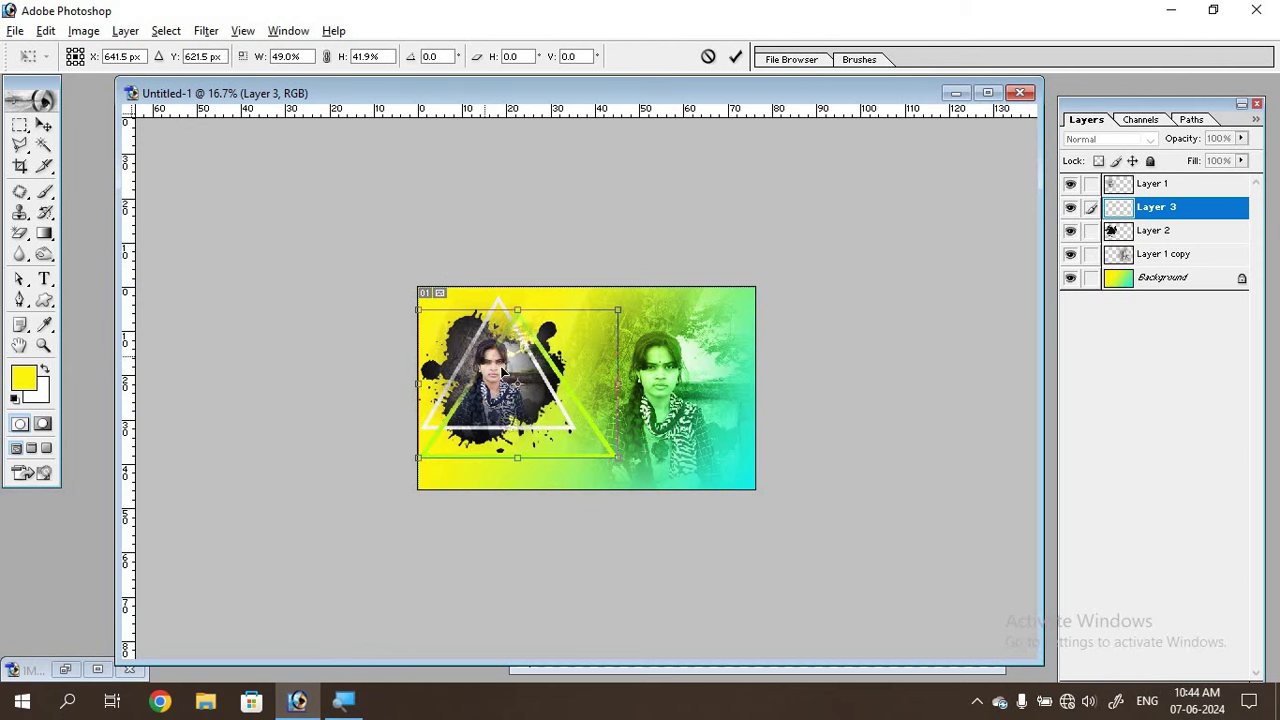
pyautogui.moveTo(591, 446); pyautogui.dragTo(576, 437)
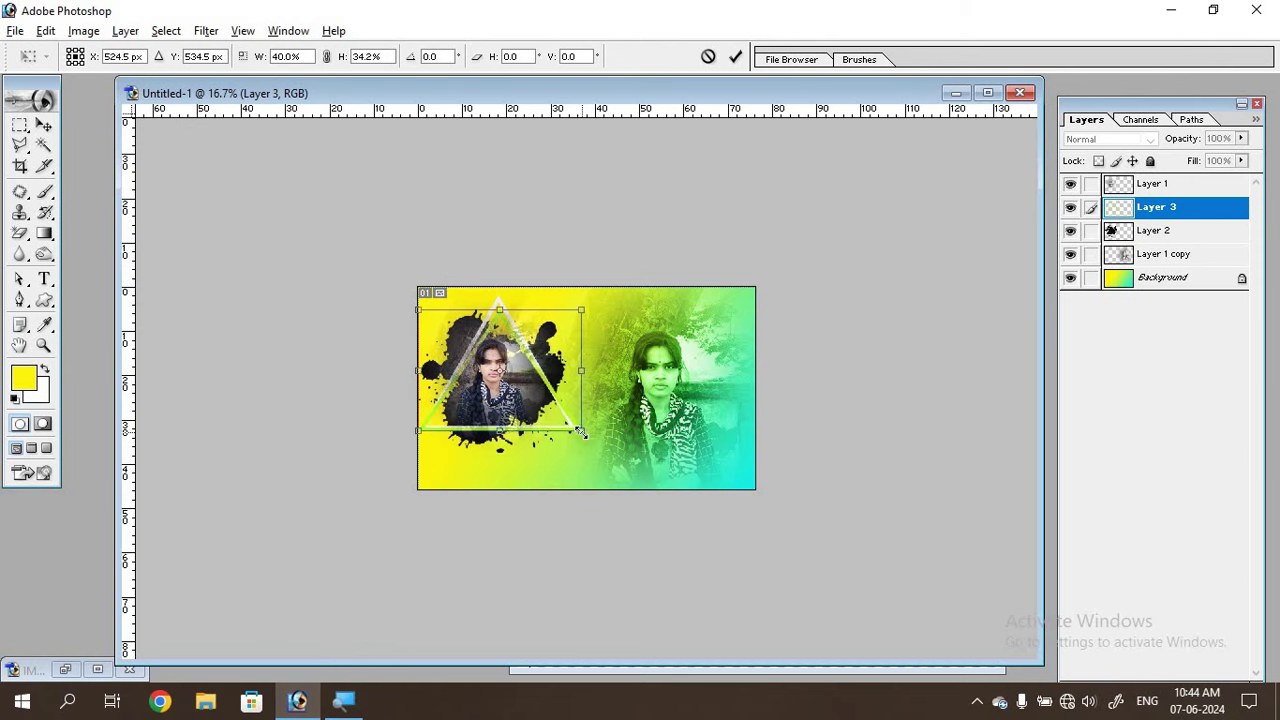
pyautogui.hotkey('ctrl', '0')
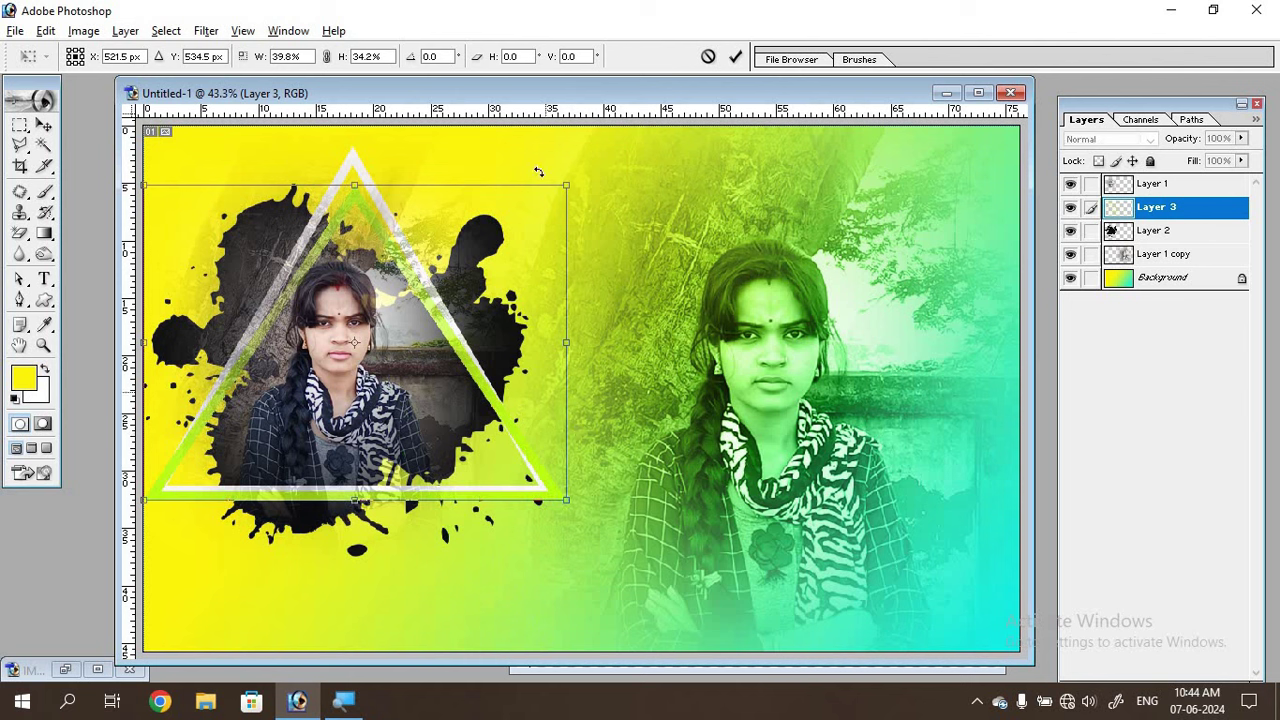
# Step: Refine the triangle's size and rotate it about -9.7° before committing
pyautogui.moveTo(566, 187); pyautogui.dragTo(565, 148)
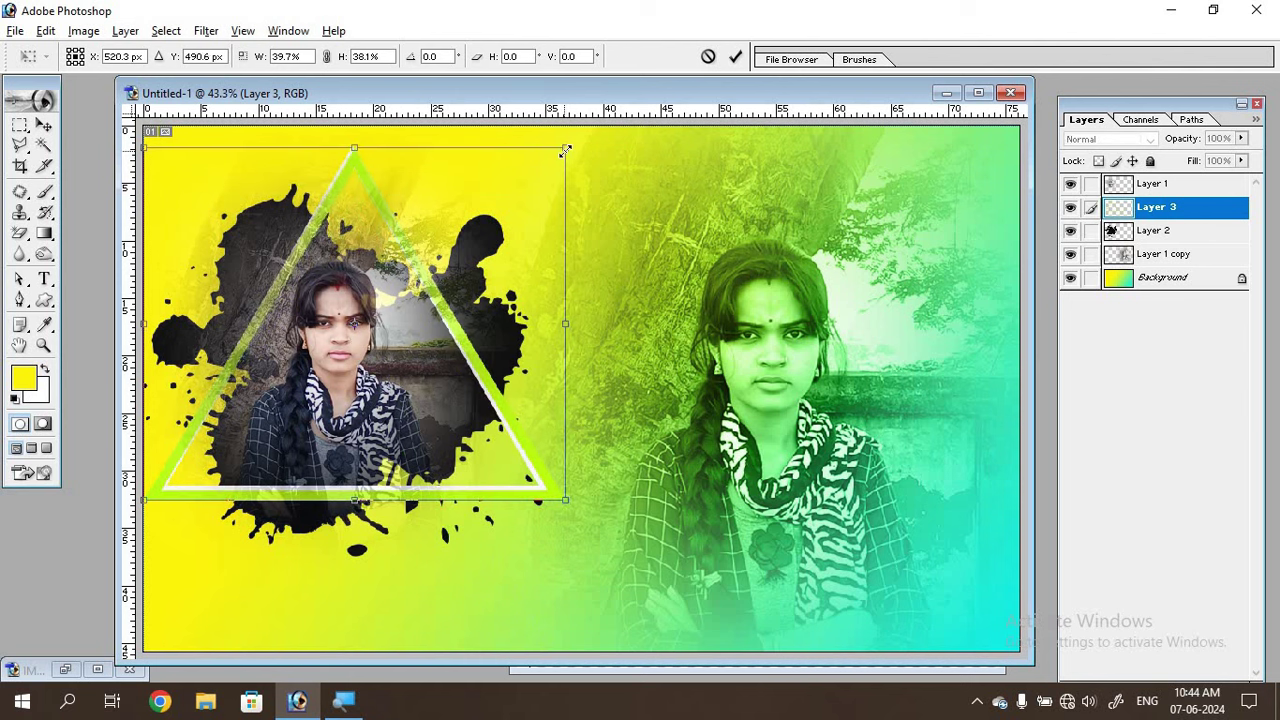
pyautogui.moveTo(563, 497); pyautogui.dragTo(557, 493)
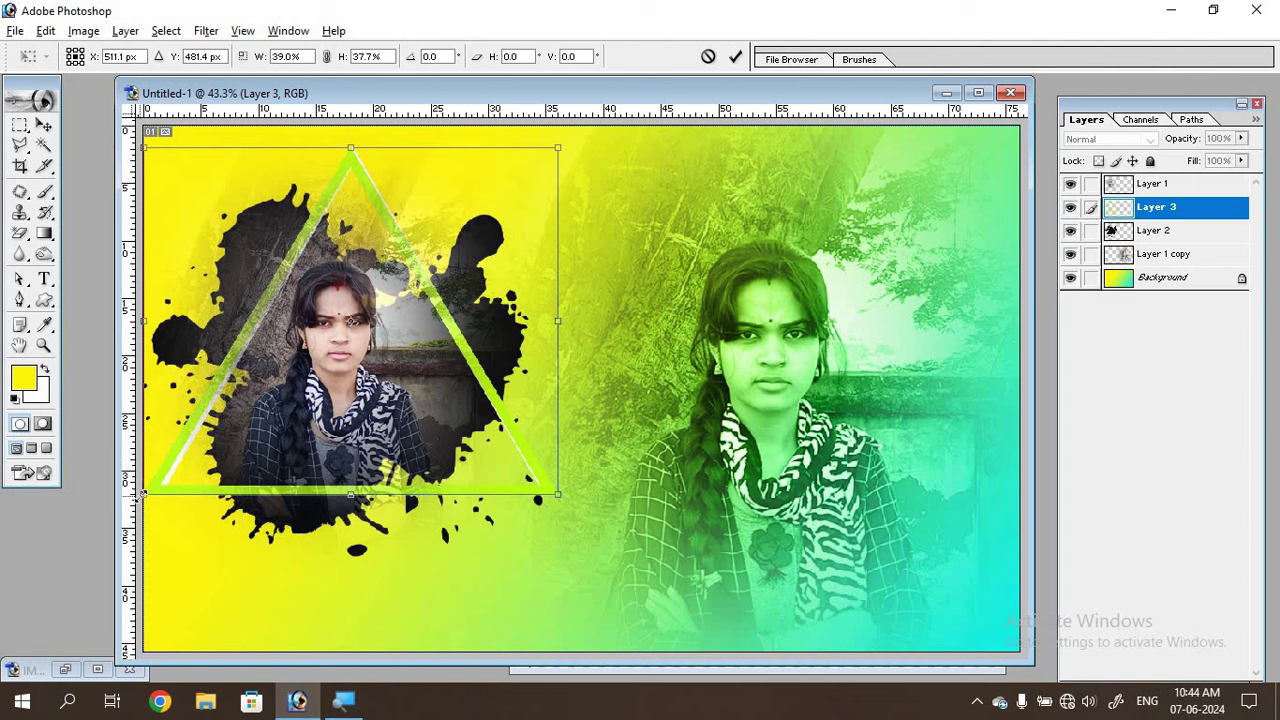
pyautogui.moveTo(143, 490); pyautogui.dragTo(149, 496)
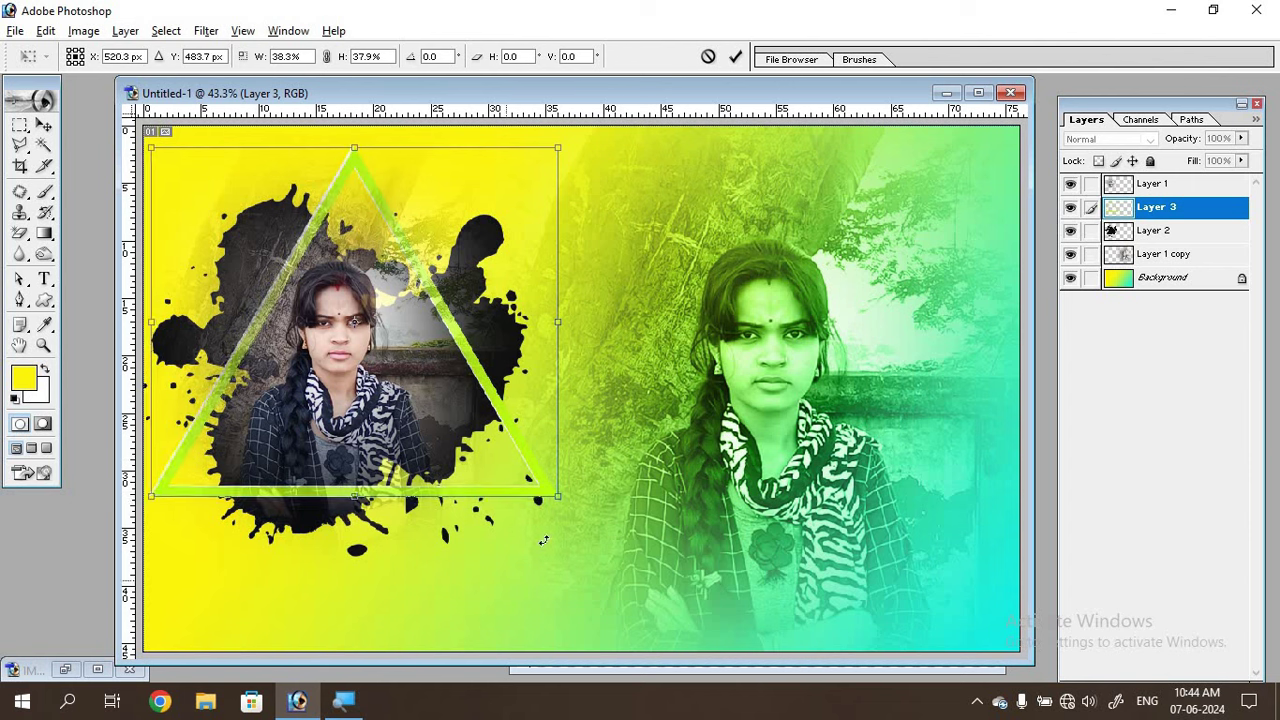
pyautogui.moveTo(576, 520); pyautogui.dragTo(596, 488)
pyautogui.moveTo(488, 346); pyautogui.dragTo(478, 345)
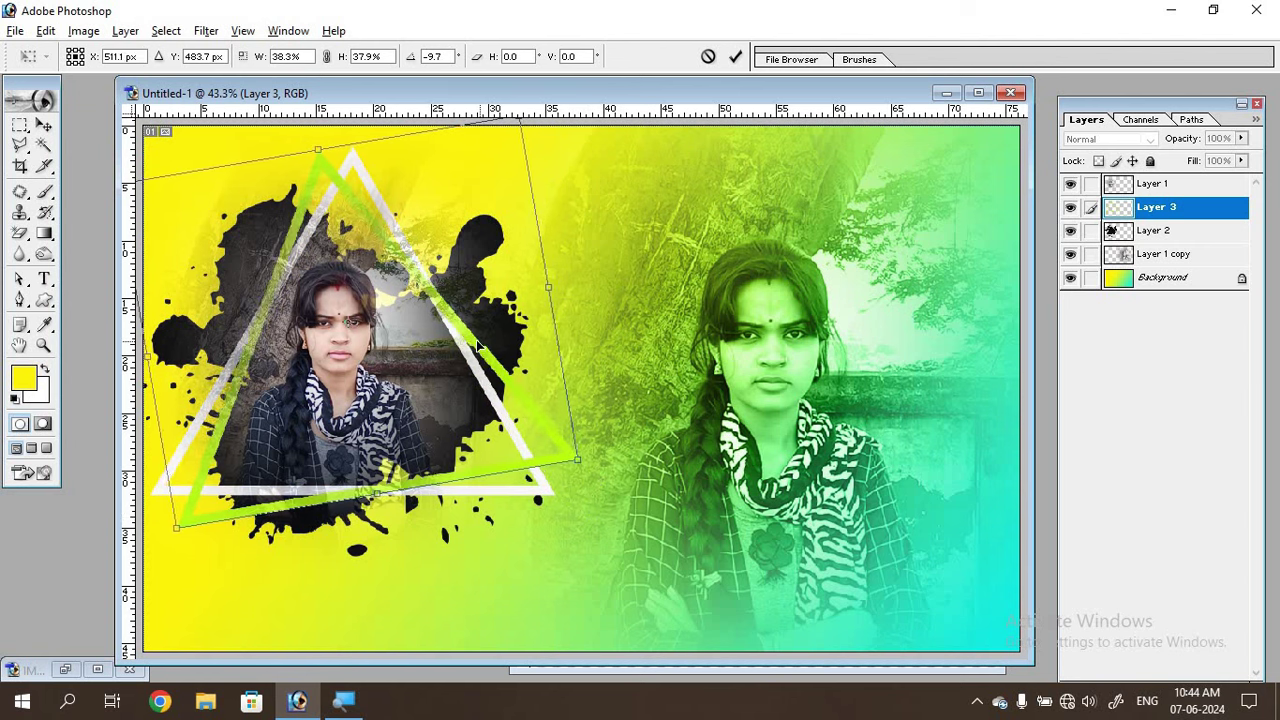
pyautogui.doubleClick(476, 344)
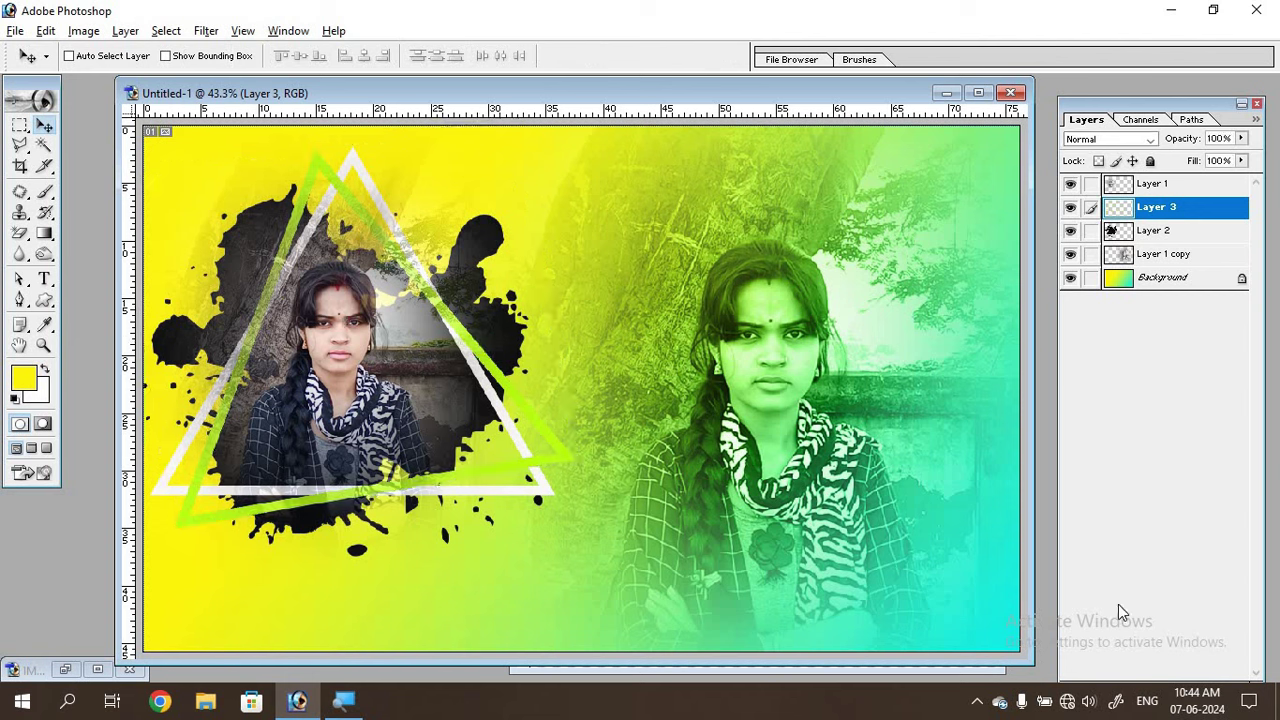
# Step: Add a Gradient Overlay layer style to the triangle on Layer 3
pyautogui.moveTo(1148, 105); pyautogui.dragTo(1145, 83)
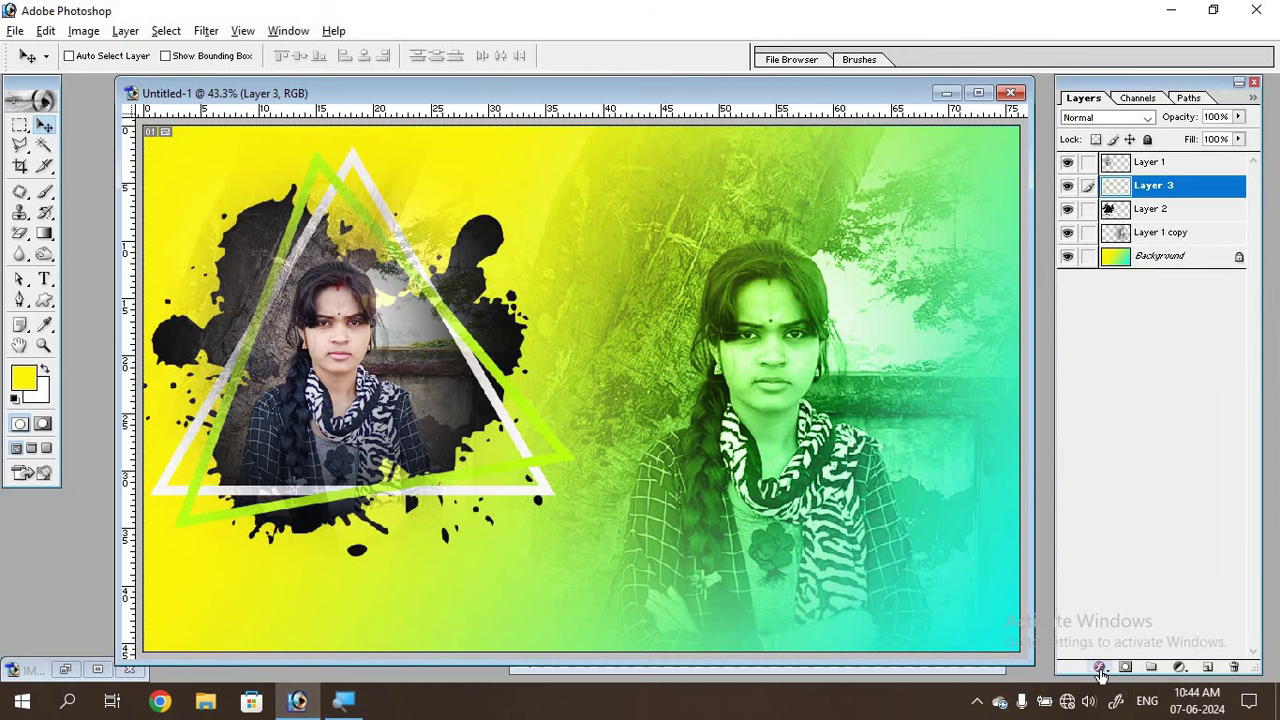
pyautogui.click(1100, 667)
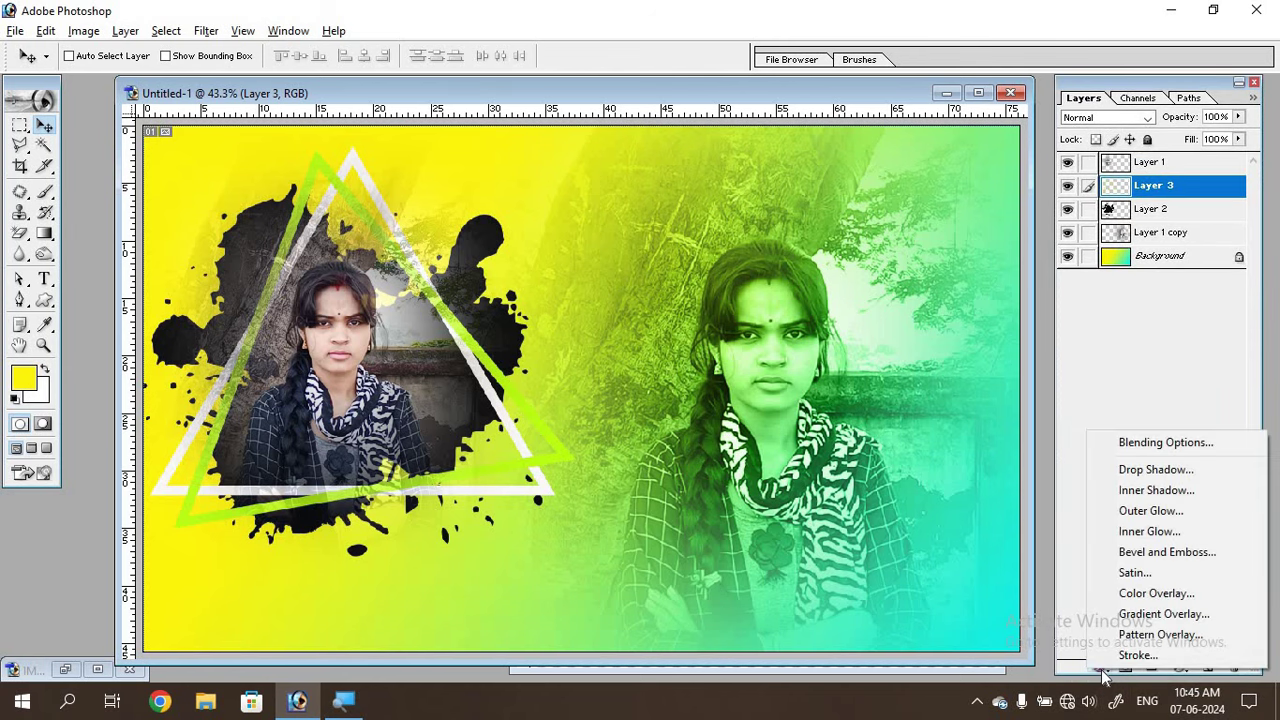
pyautogui.click(1160, 613)
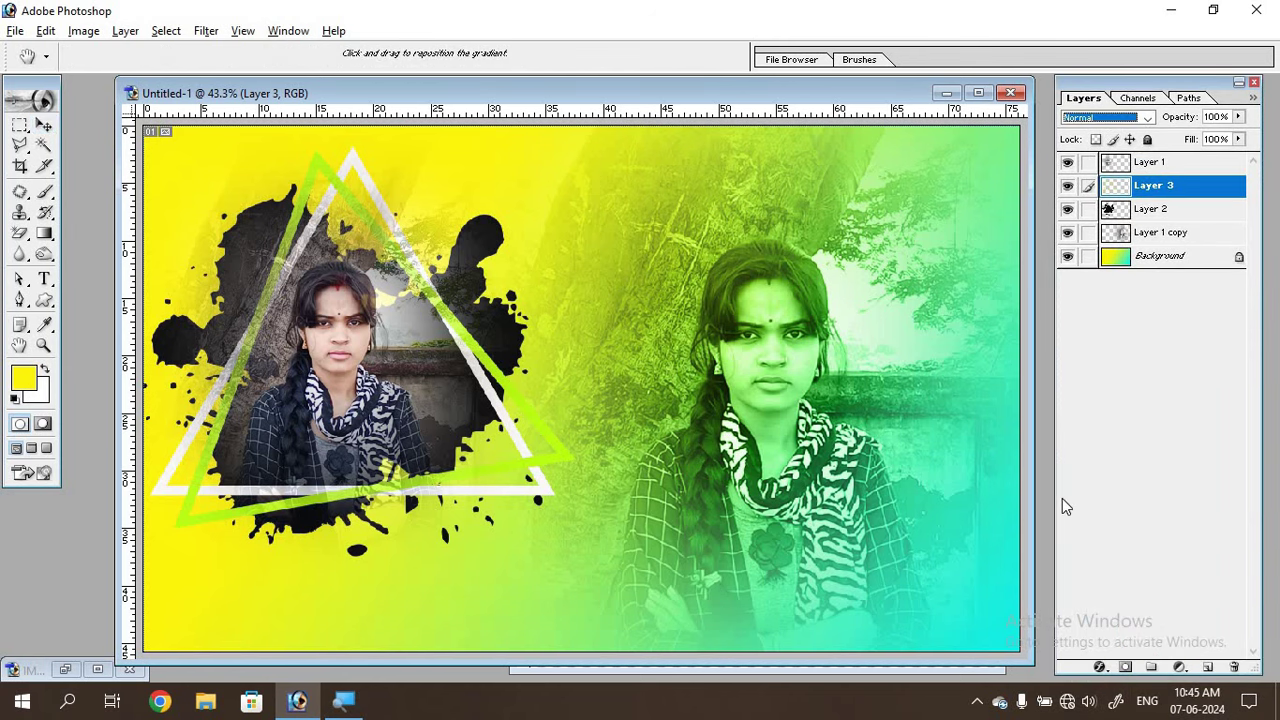
pyautogui.moveTo(823, 247); pyautogui.dragTo(1044, 183)
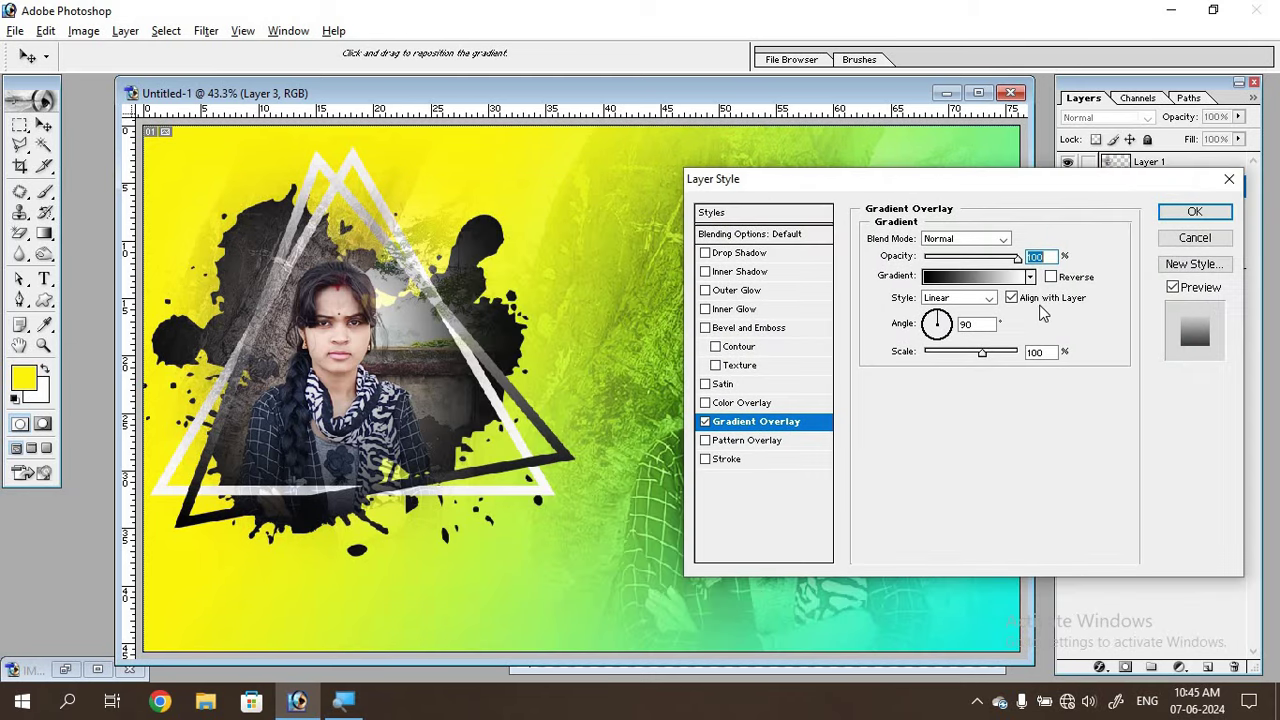
# Step: Choose the rainbow gradient preset for the overlay and confirm it
pyautogui.click(1030, 277)
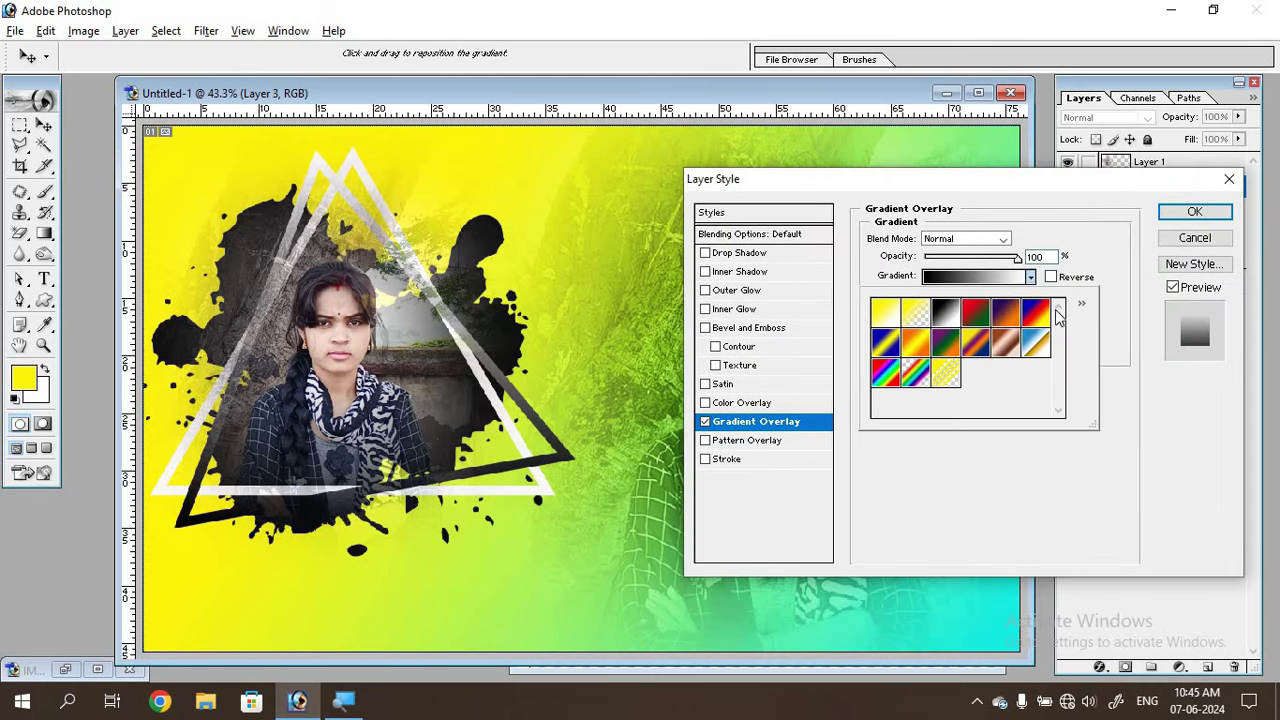
pyautogui.click(1036, 318)
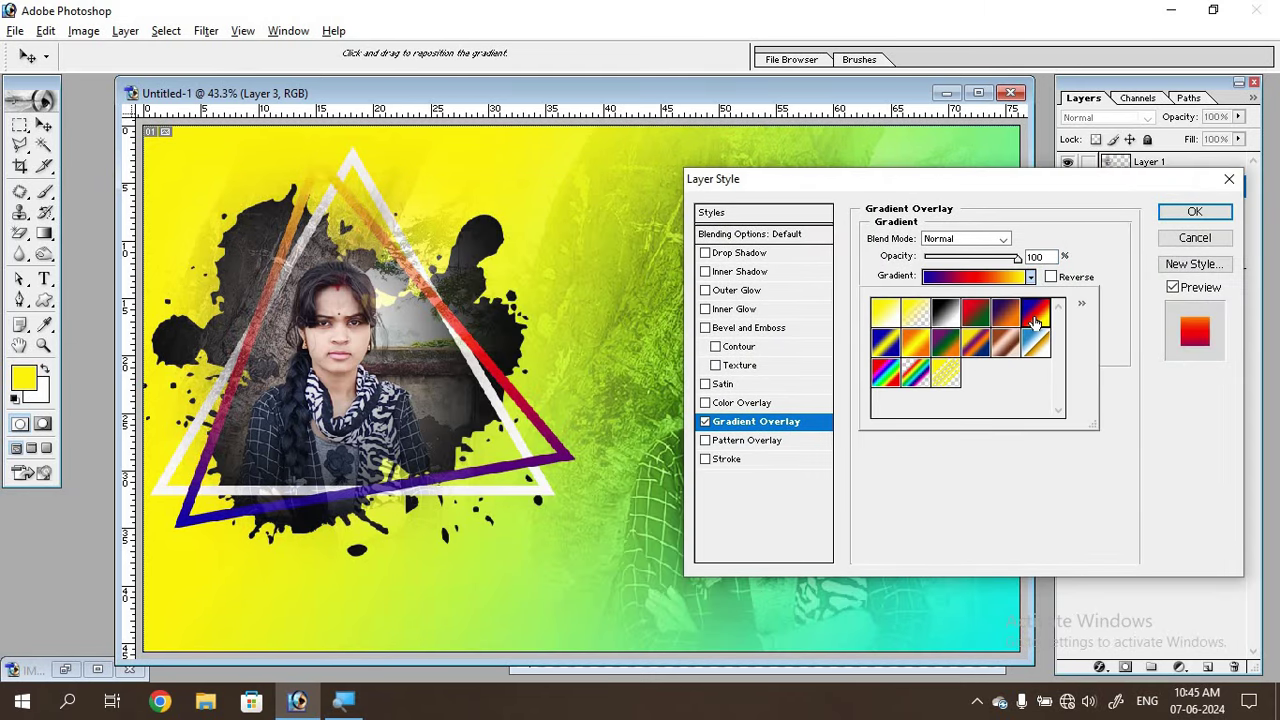
pyautogui.click(913, 344)
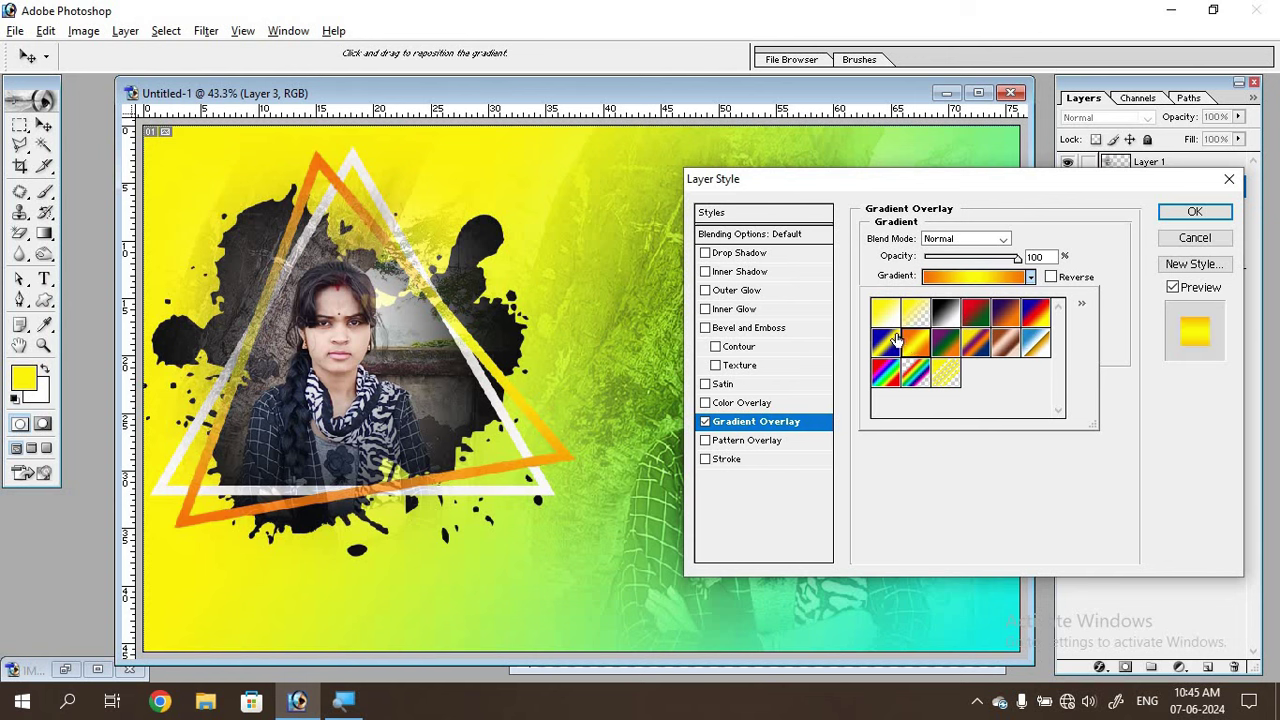
pyautogui.click(885, 313)
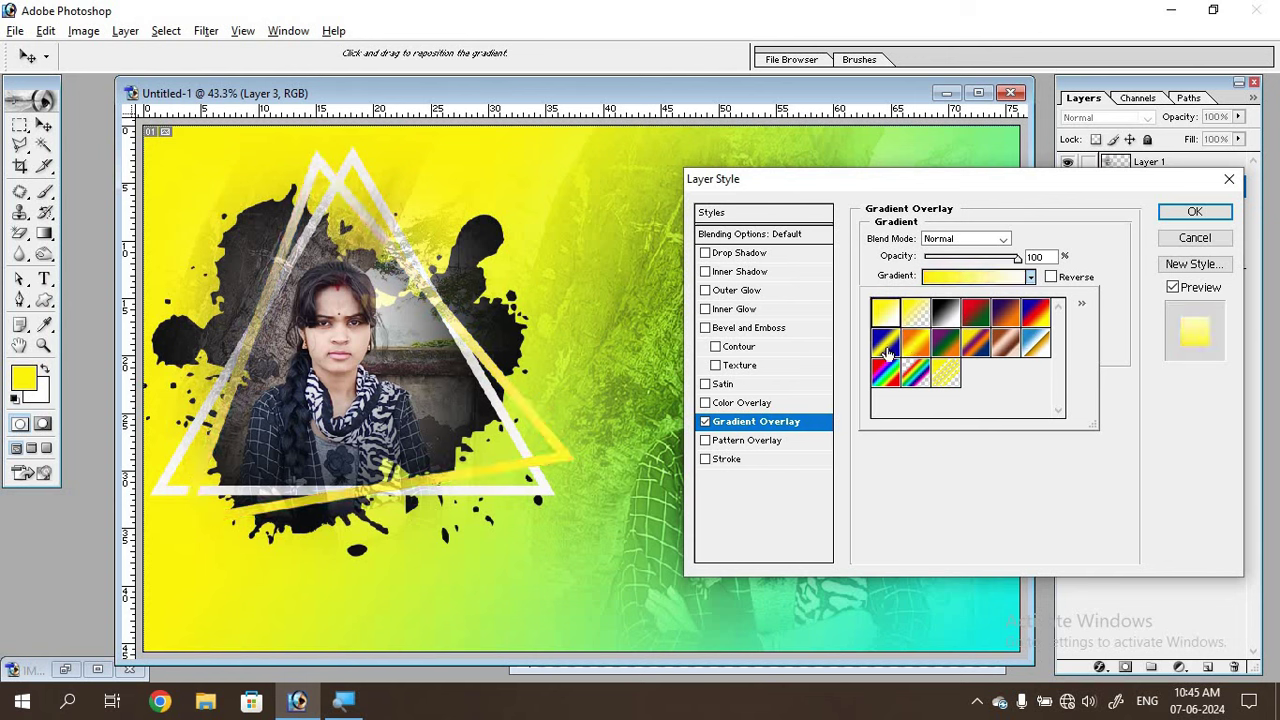
pyautogui.click(885, 343)
pyautogui.click(887, 373)
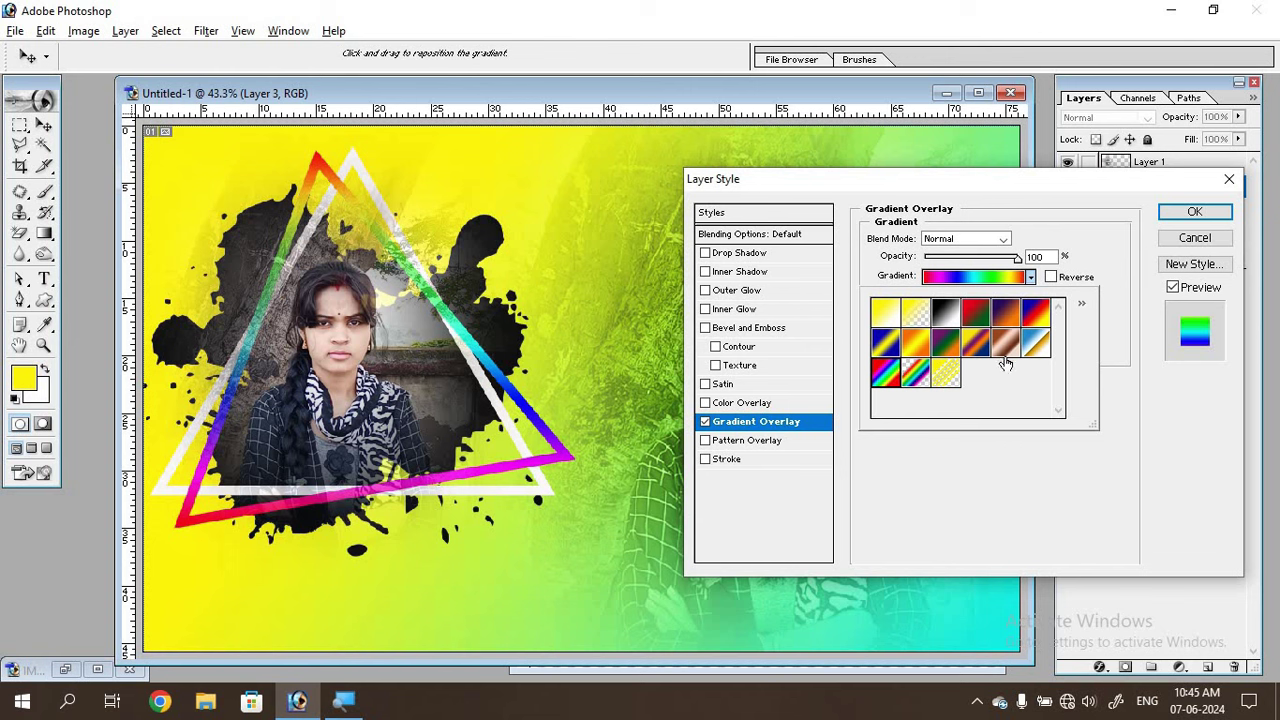
pyautogui.click(1210, 218)
pyautogui.click(1210, 218)
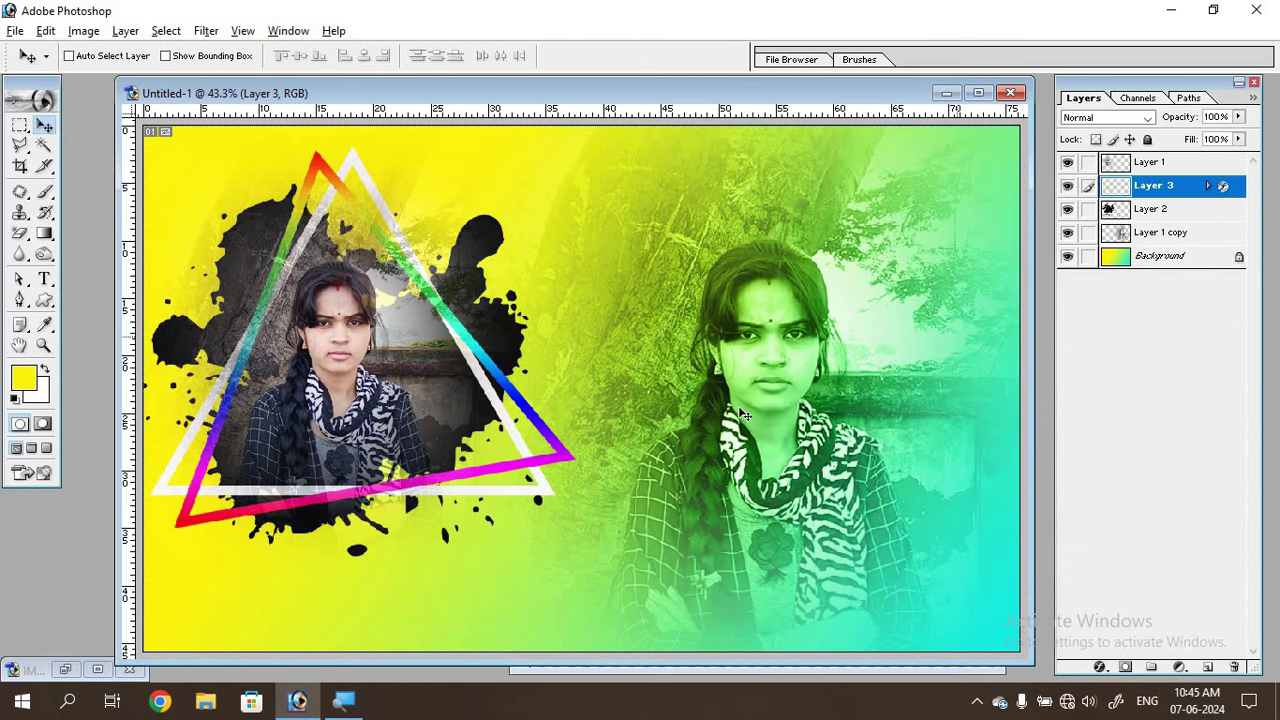
# Step: Set Layer 3's opacity to 57% so the rainbow triangle looks semi-transparent
pyautogui.moveTo(1238, 117)
pyautogui.mouseDown()
pyautogui.moveTo(1220, 150)
pyautogui.moveTo(1192, 150)
pyautogui.mouseUp()
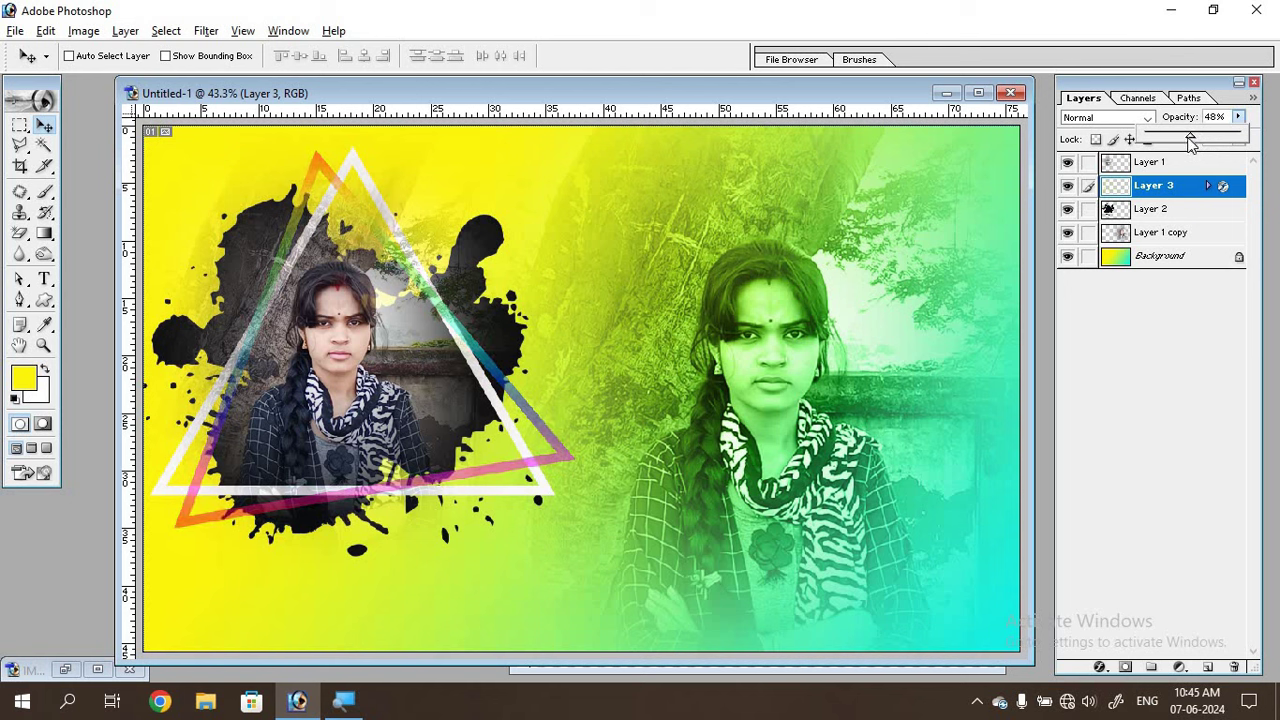
pyautogui.moveTo(1192, 150); pyautogui.dragTo(1199, 142)
pyautogui.click(890, 288)
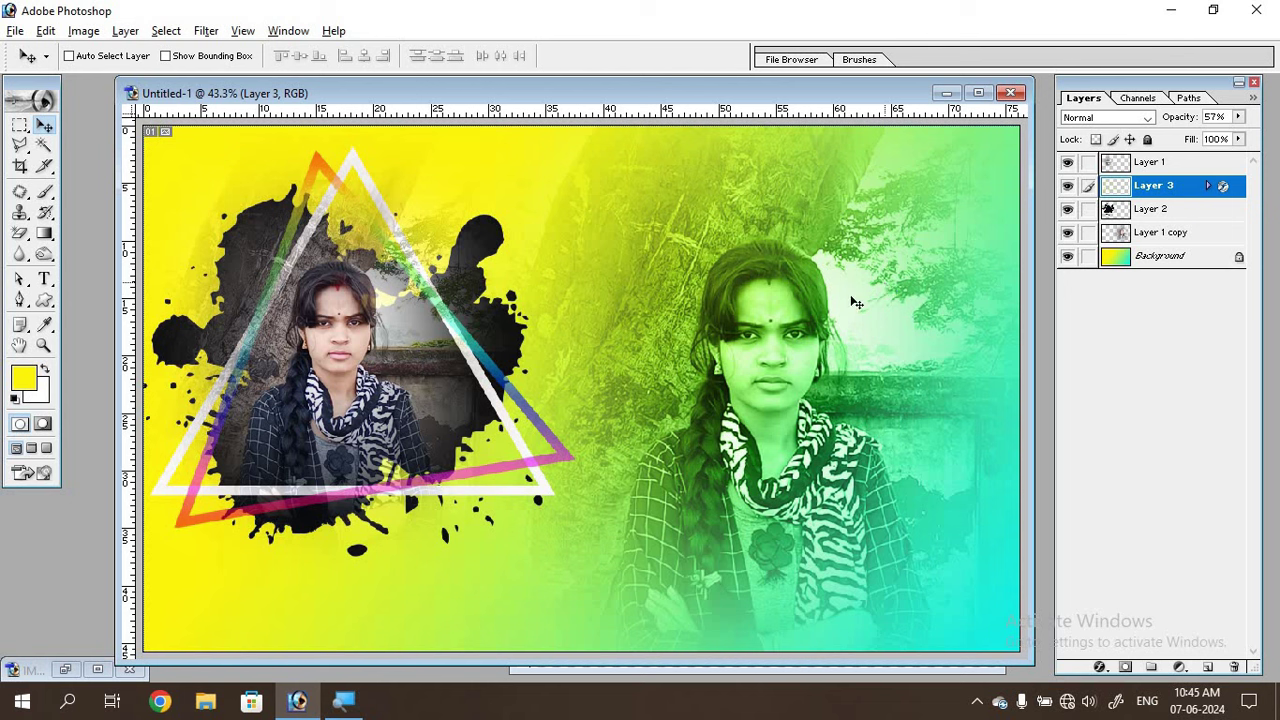